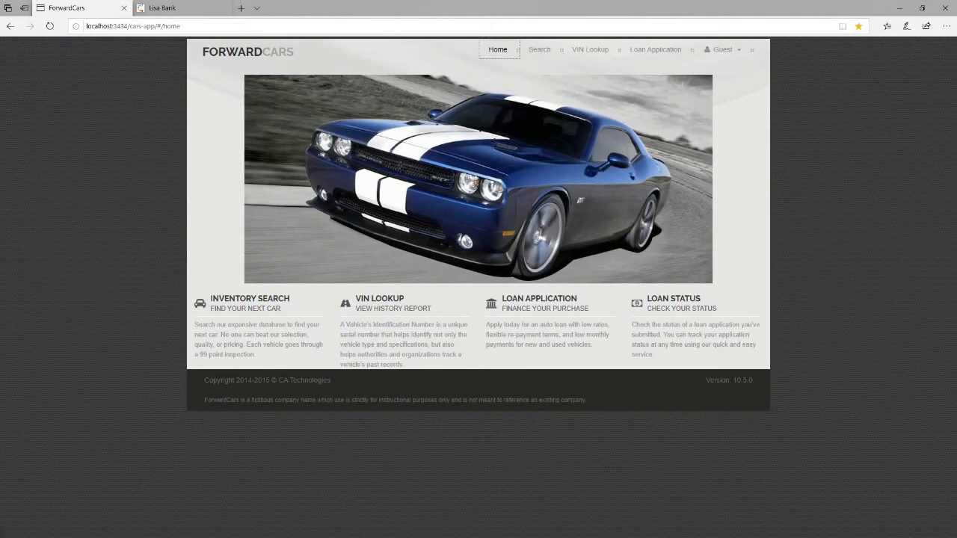
Switch Edge to the Lisa Bank tab showing the LISAfinancial MyMoney login form.
{"action": "left_click", "coordinate": [161, 8]}
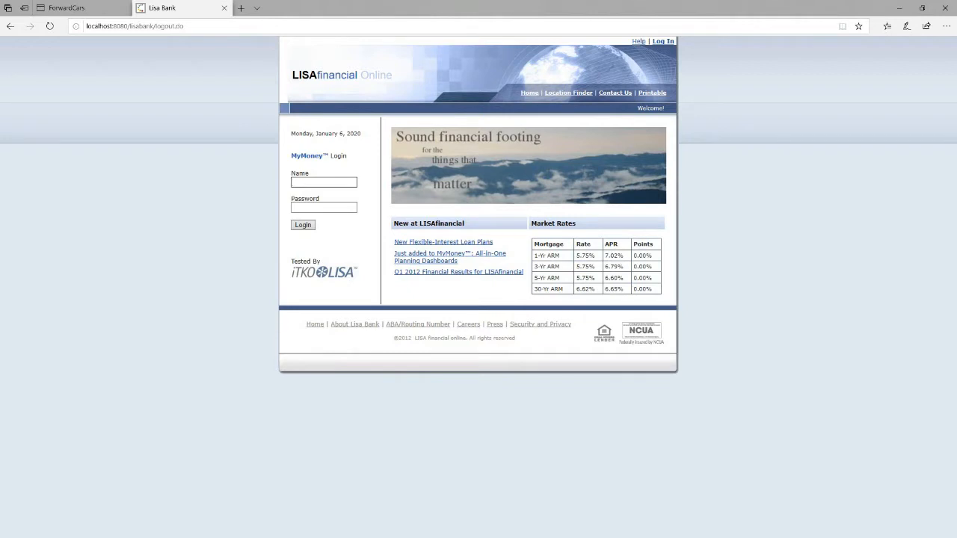
{"action": "key", "text": "alt+Tab"}
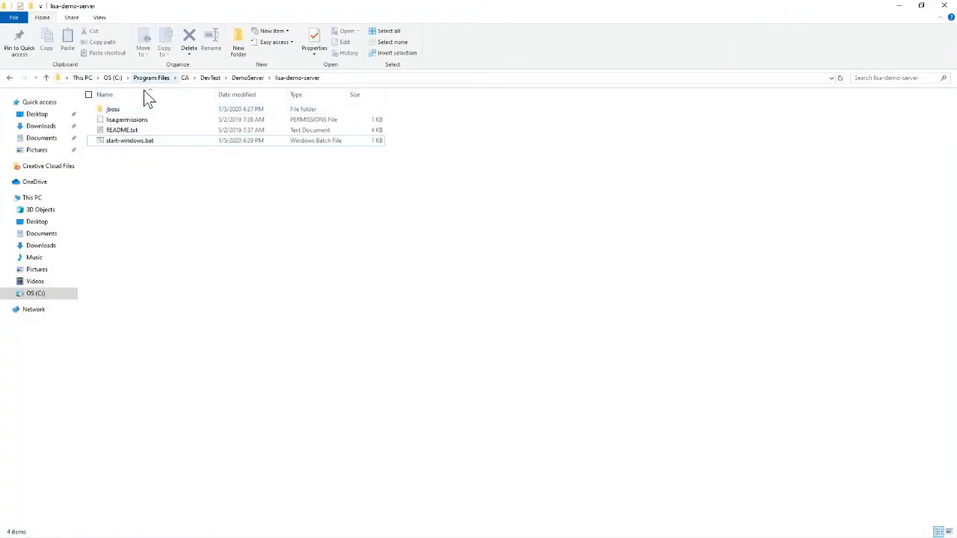
Browse from Program Files through CA, DevTest and DemoServer to lisa-demo-server and select start-windows.bat.
{"action": "left_click", "coordinate": [146, 80]}
{"action": "double_click", "coordinate": [158, 178]}
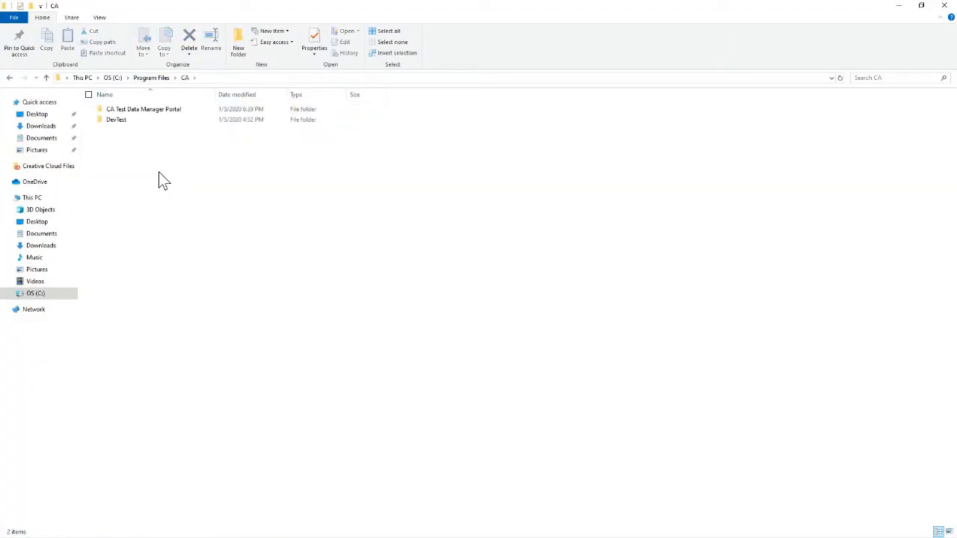
{"action": "left_click", "coordinate": [155, 119]}
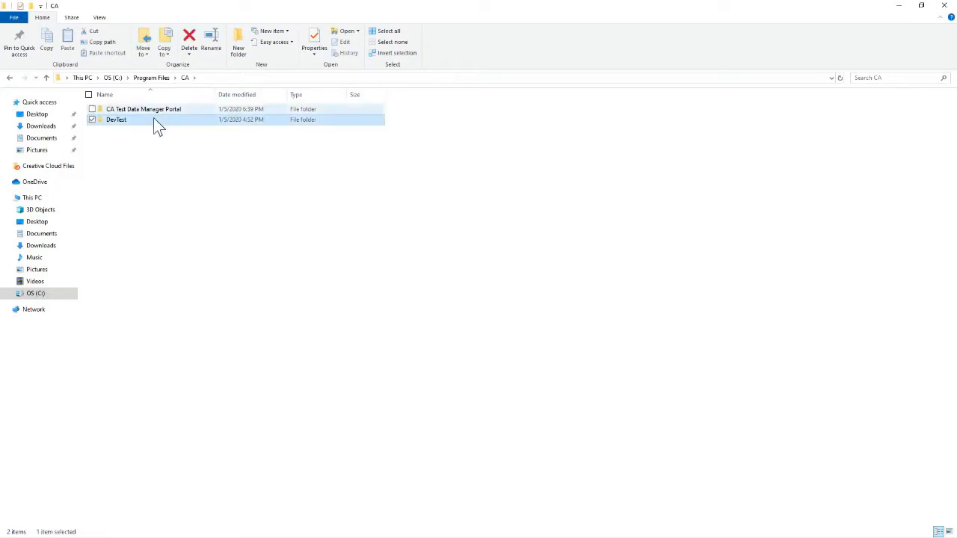
{"action": "double_click", "coordinate": [154, 120]}
{"action": "left_click", "coordinate": [152, 141]}
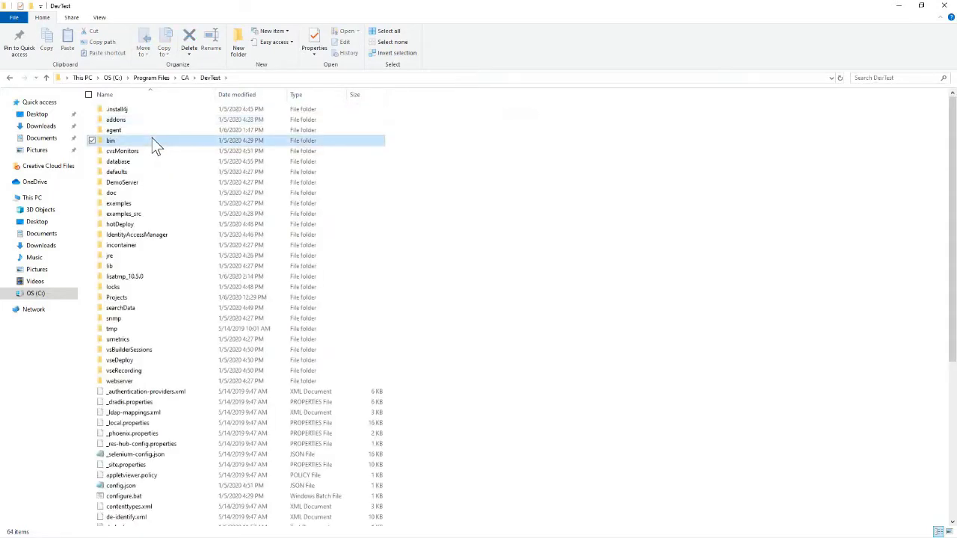
{"action": "double_click", "coordinate": [140, 183]}
{"action": "double_click", "coordinate": [140, 122]}
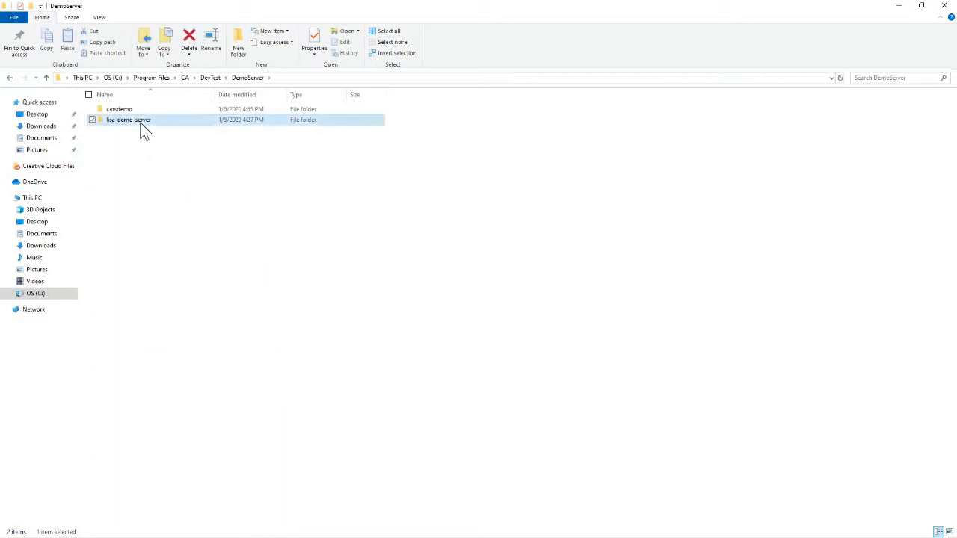
{"action": "left_click", "coordinate": [140, 143]}
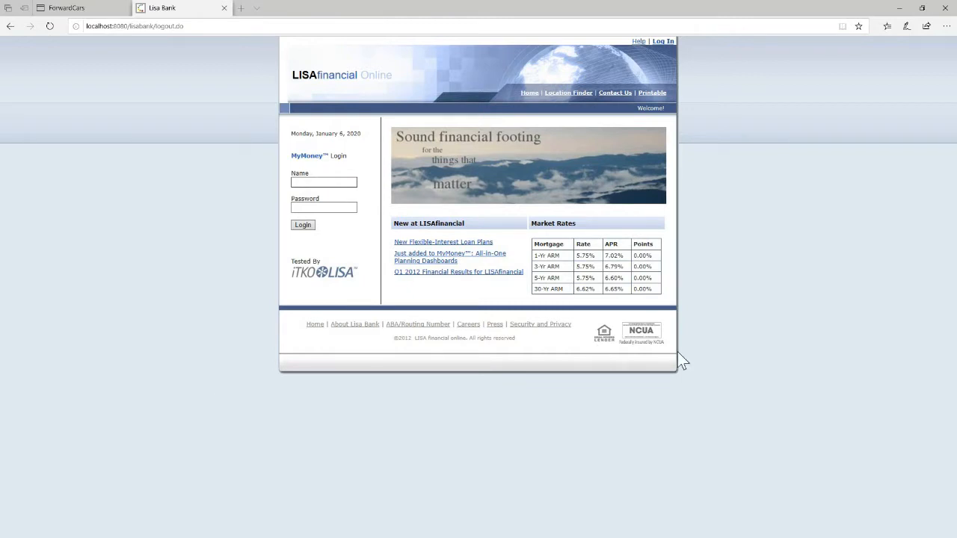
Log in as admin with the admin password and let Edge save the login.
{"action": "left_click", "coordinate": [341, 184]}
{"action": "type", "text": "ad"}
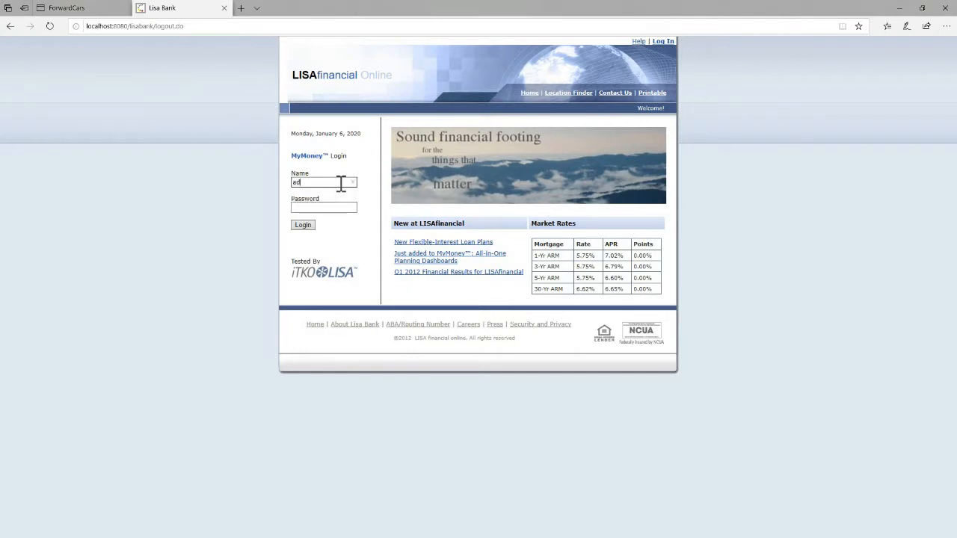
{"action": "type", "text": "min"}
{"action": "key", "text": "Tab"}
{"action": "type", "text": "admin"}
{"action": "key", "text": "Return"}
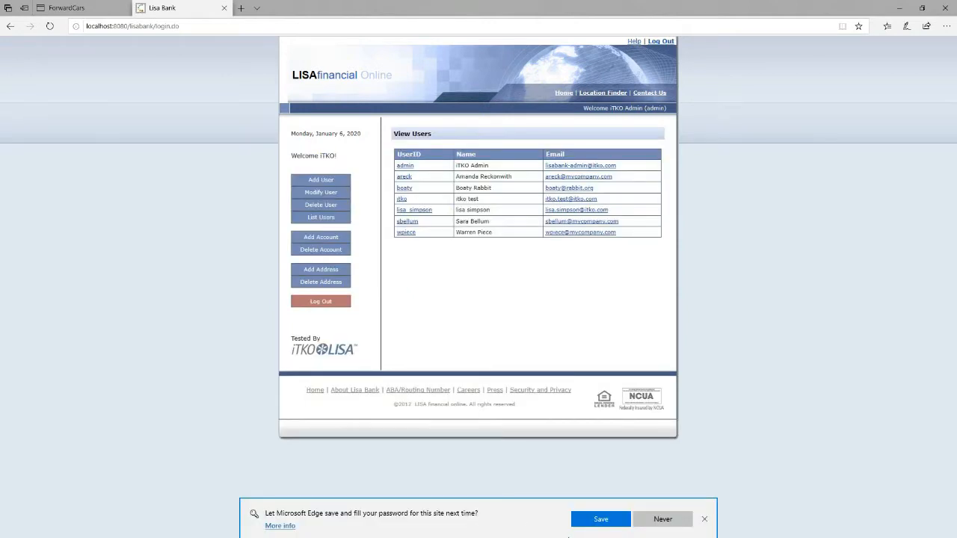
{"action": "left_click", "coordinate": [591, 522]}
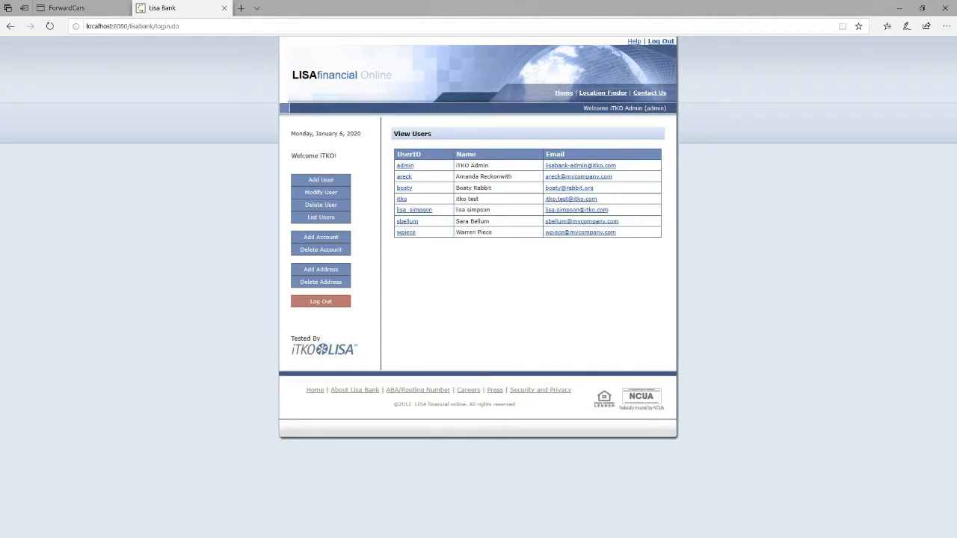
{"action": "key", "text": "alt+Tab"}
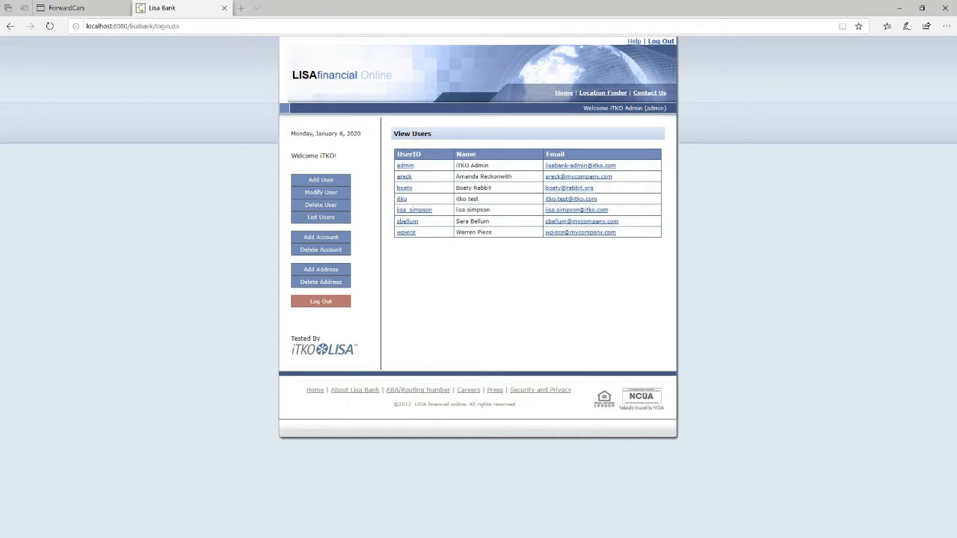
From lisa_simpson's details, submit a new account named Checking with a 1000.00 balance.
{"action": "left_click", "coordinate": [401, 212]}
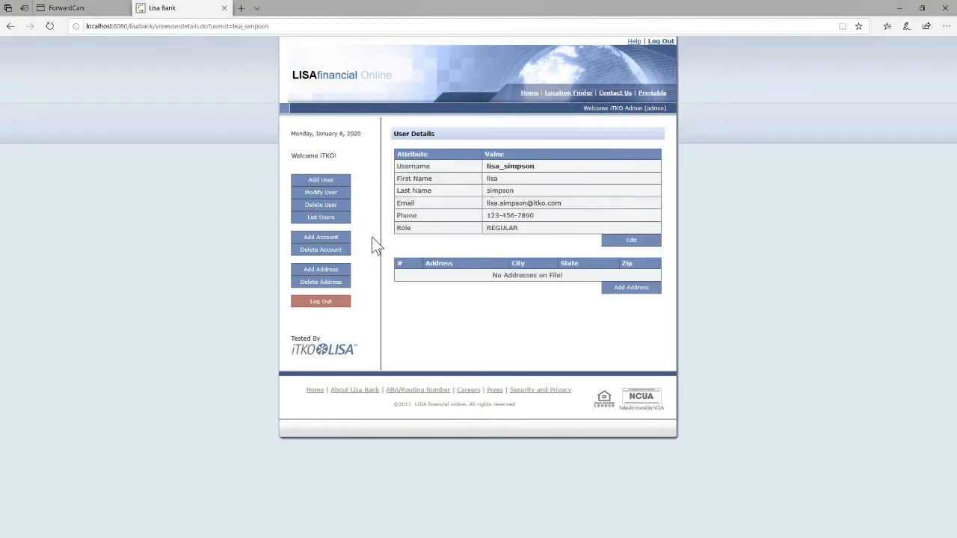
{"action": "left_click", "coordinate": [329, 238]}
{"action": "key", "text": "Tab"}
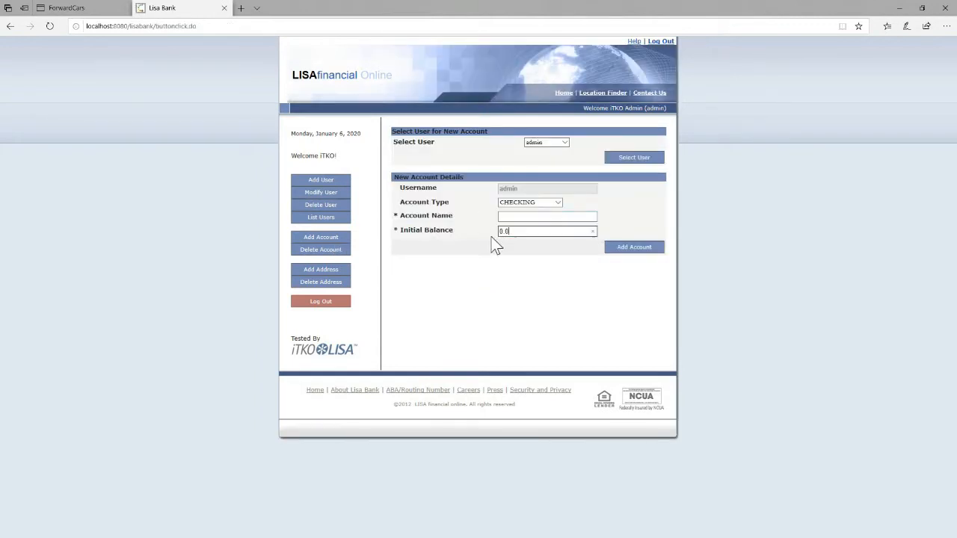
{"action": "type", "text": "1000.00"}
{"action": "key", "text": "shift+Tab"}
{"action": "type", "text": "Checking"}
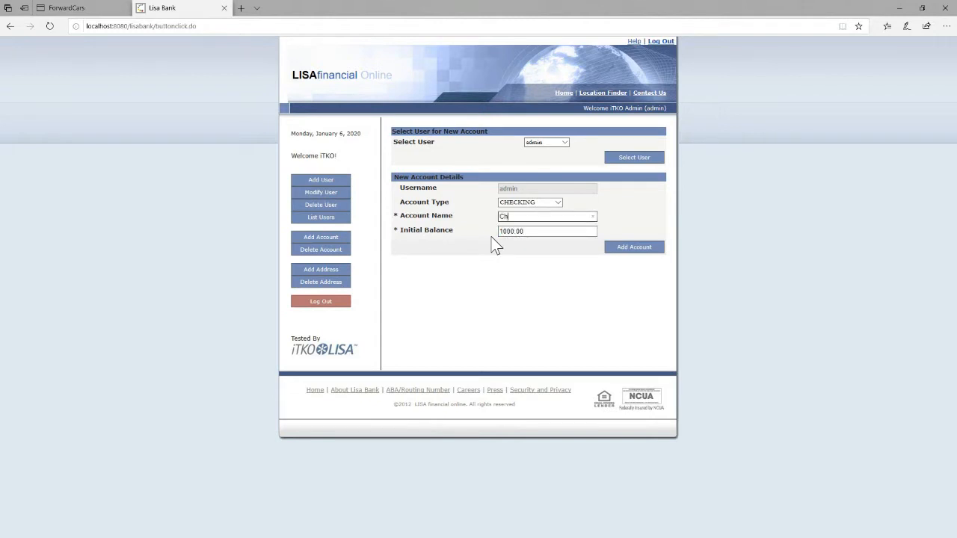
{"action": "left_click", "coordinate": [633, 245]}
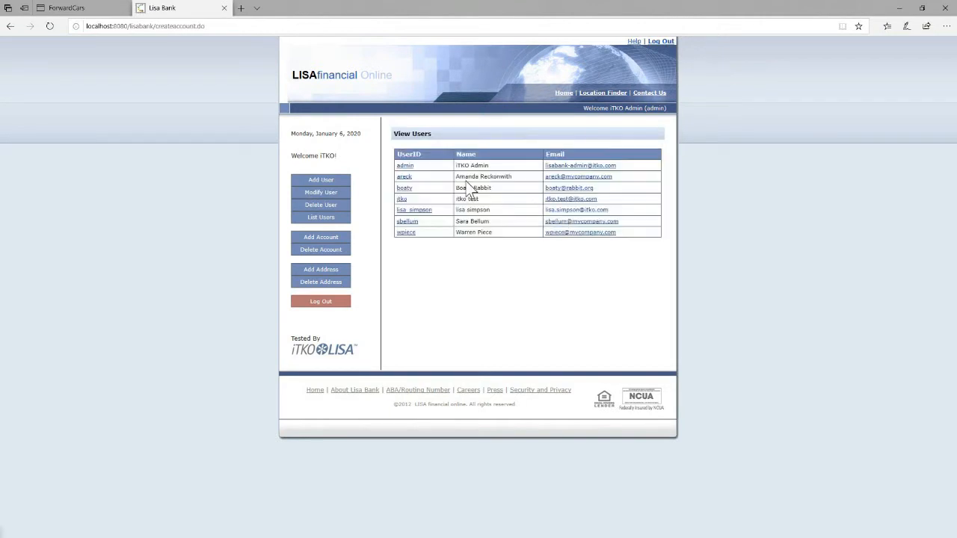
Add the account again with lisa_simpson selected as owner, named Checking, balance 1000.00.
{"action": "left_click", "coordinate": [428, 212]}
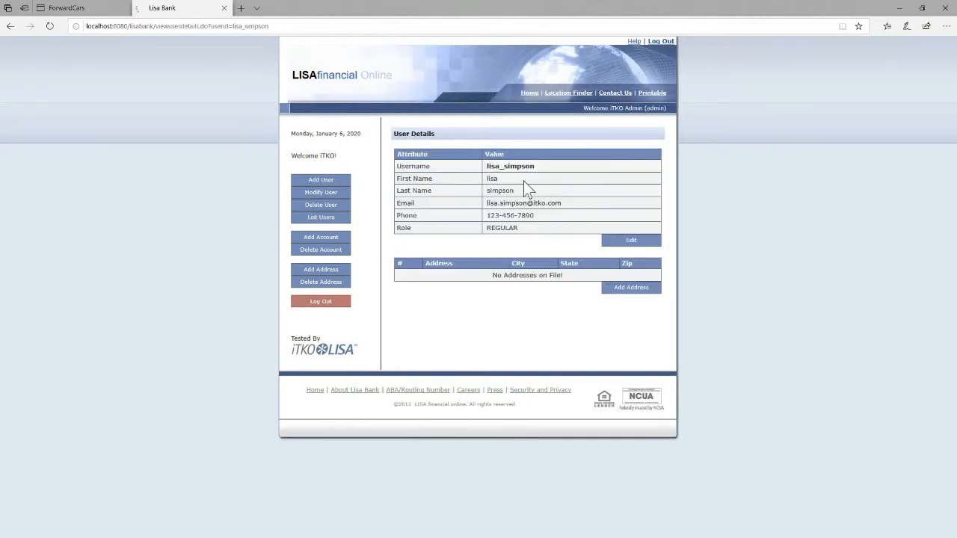
{"action": "left_click", "coordinate": [327, 236]}
{"action": "left_click", "coordinate": [562, 146]}
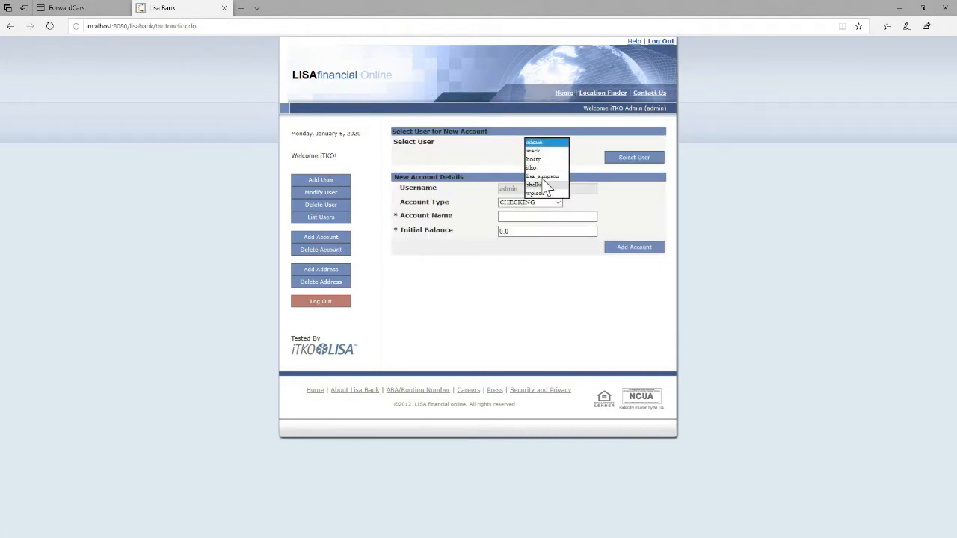
{"action": "left_click", "coordinate": [542, 177]}
{"action": "left_click", "coordinate": [535, 217]}
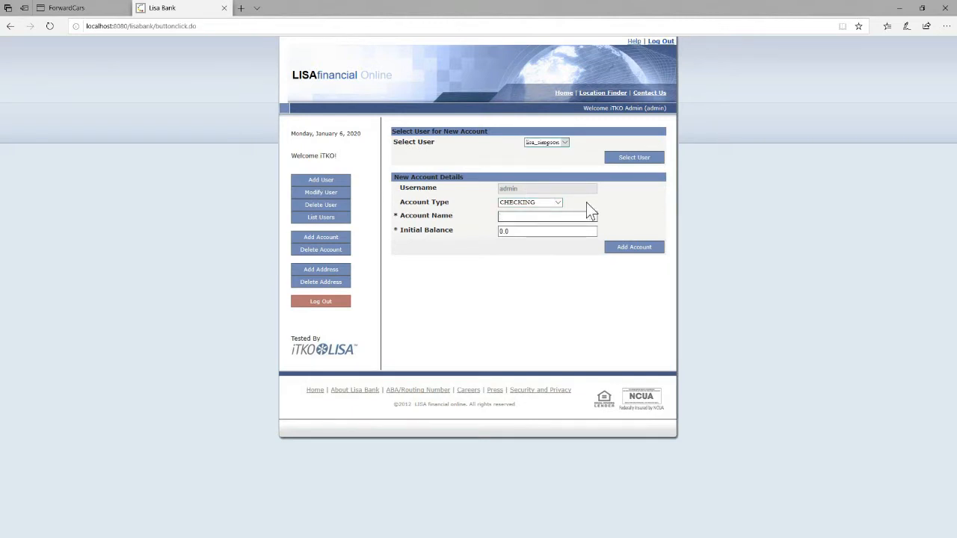
{"action": "left_click", "coordinate": [536, 215]}
{"action": "type", "text": "Checking"}
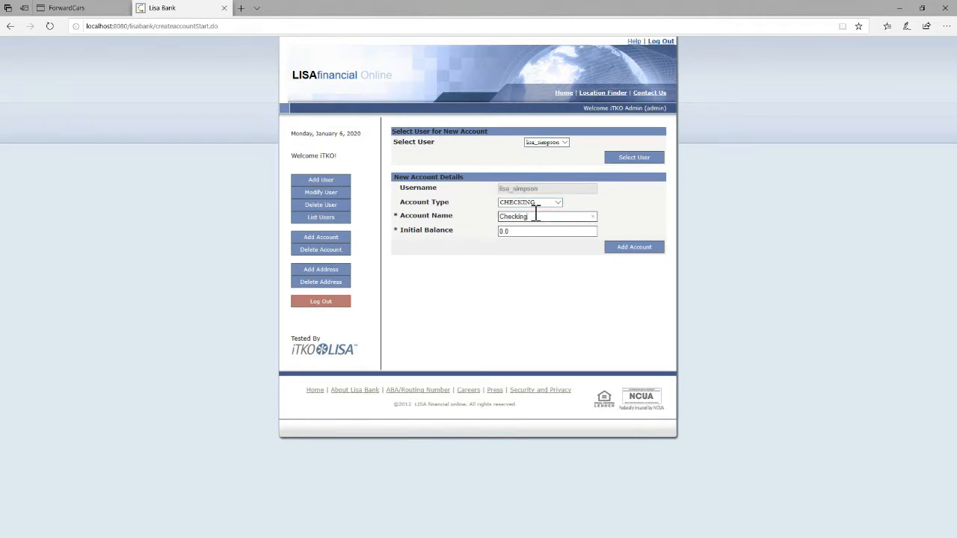
{"action": "key", "text": "Tab"}
{"action": "type", "text": "1000.00"}
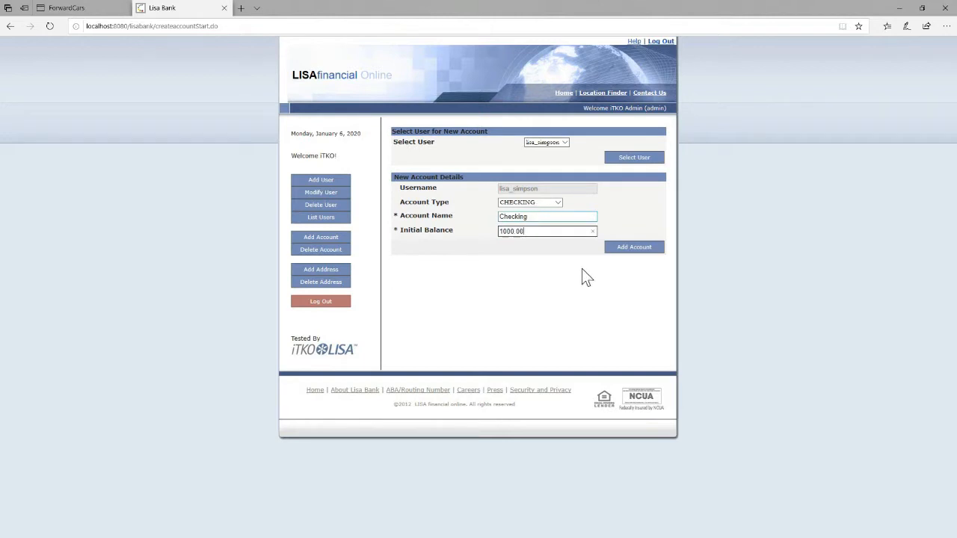
{"action": "left_click", "coordinate": [631, 248]}
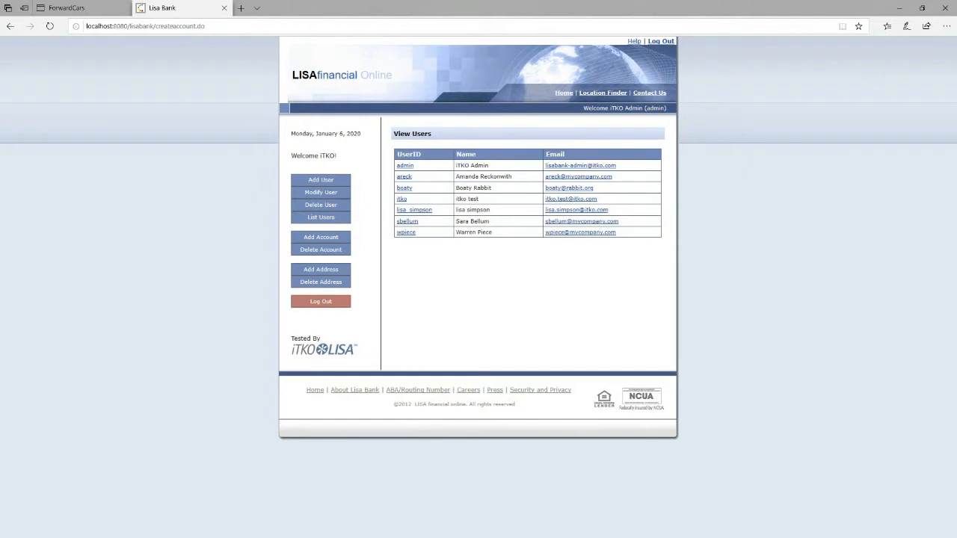
{"action": "key", "text": "alt+Tab"}
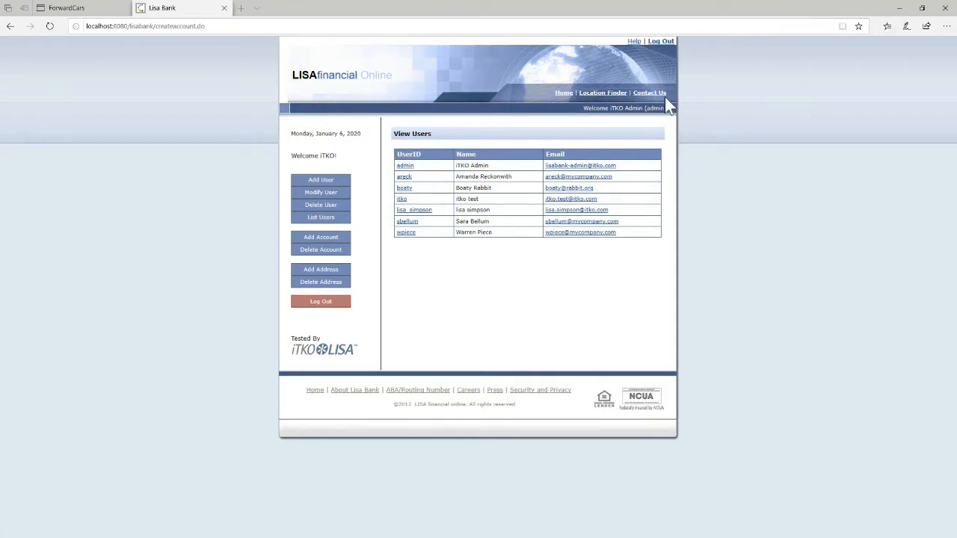
Log out of admin and try signing in with the saved lisa.simpson login.
{"action": "left_click", "coordinate": [669, 44]}
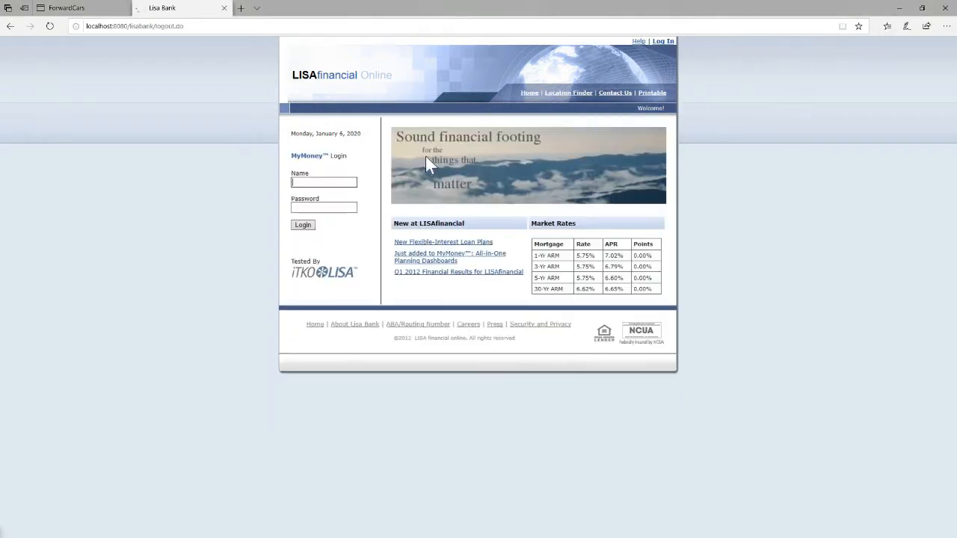
{"action": "left_click", "coordinate": [343, 181]}
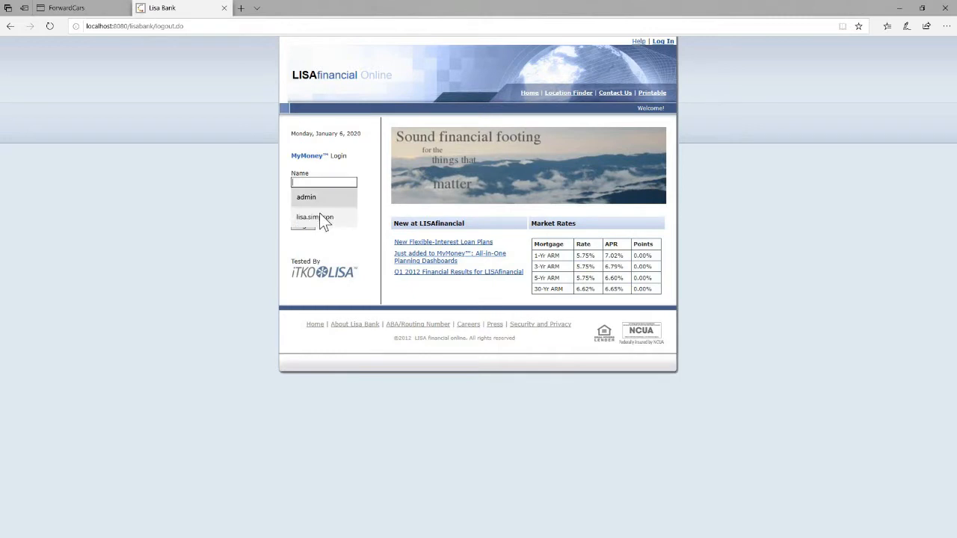
{"action": "left_click", "coordinate": [318, 216]}
{"action": "left_click", "coordinate": [310, 225]}
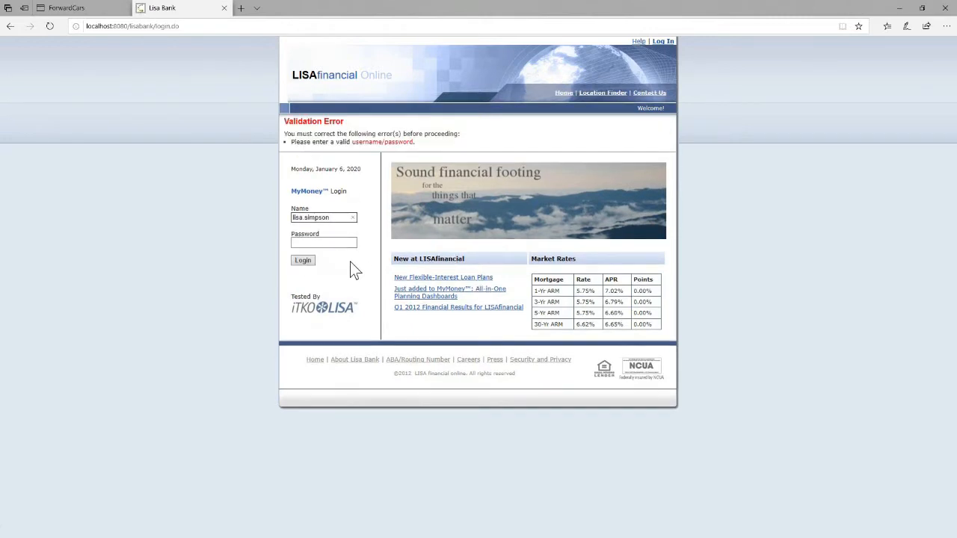
Enter and retype a password for lisa.simpson, retry the login, then select the name.
{"action": "left_click", "coordinate": [340, 241]}
{"action": "type", "text": "*******"}
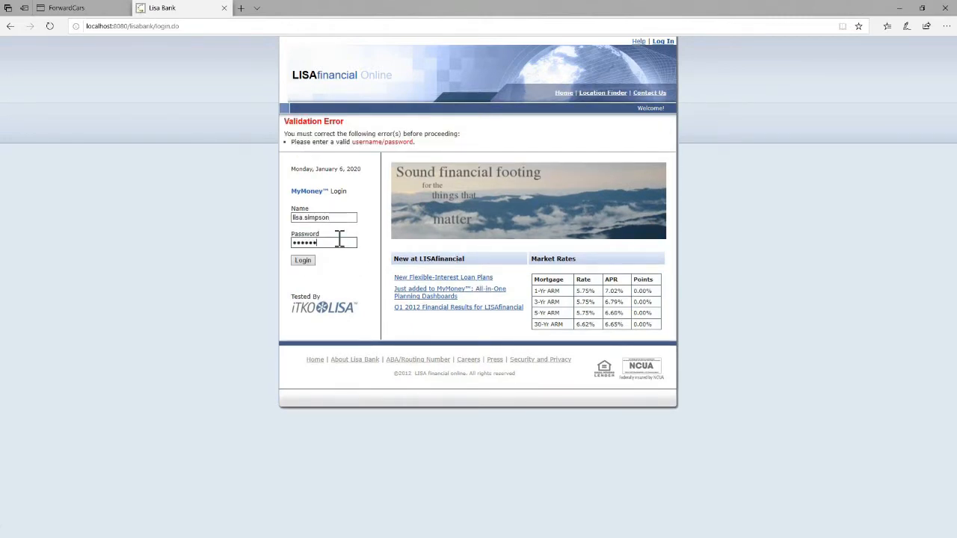
{"action": "key", "text": "BackSpace"}
{"action": "key", "text": "BackSpace"}
{"action": "key", "text": "BackSpace"}
{"action": "key", "text": "BackSpace"}
{"action": "key", "text": "BackSpace"}
{"action": "key", "text": "BackSpace"}
{"action": "key", "text": "BackSpace"}
{"action": "type", "text": "******"}
{"action": "left_click", "coordinate": [296, 262]}
{"action": "left_click", "coordinate": [323, 241]}
{"action": "type", "text": "******"}
{"action": "key", "text": "alt+Tab"}
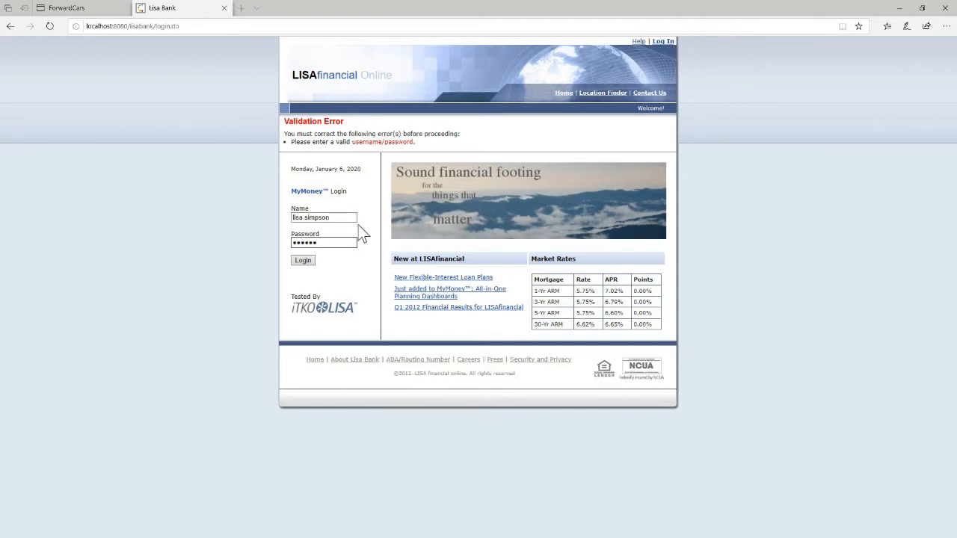
{"action": "left_click_drag", "start_coordinate": [356, 217], "coordinate": [260, 214]}
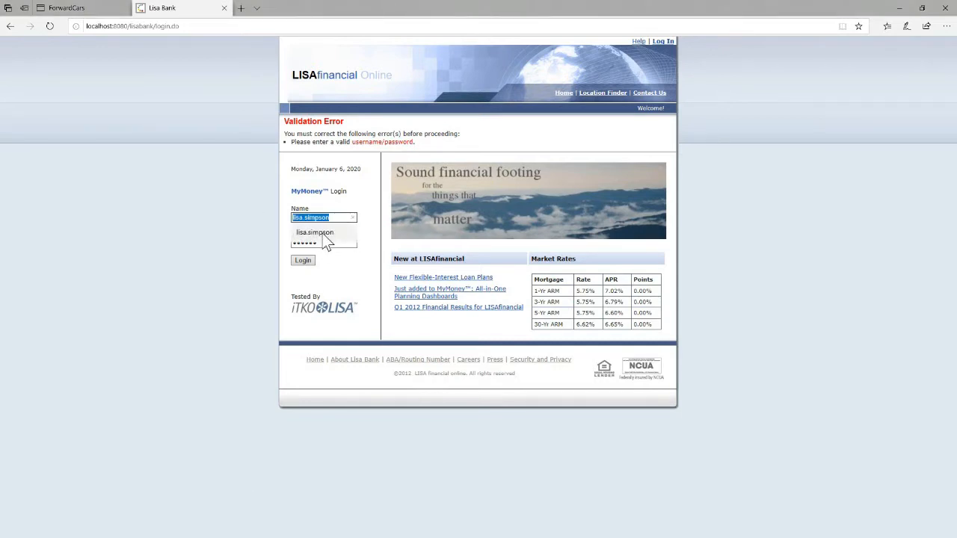
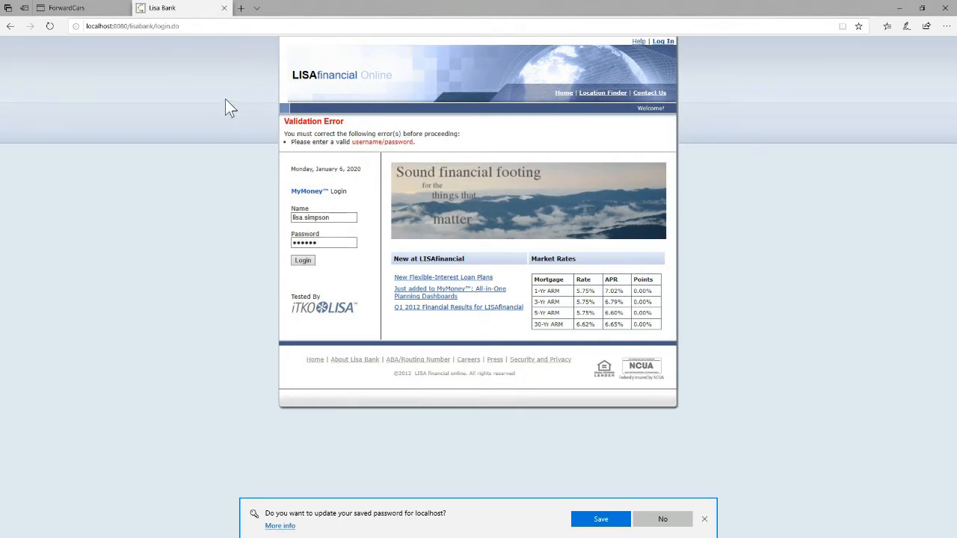
Leave the failed LISA Bank login for the DevTest Portal dashboard listing 184 transactions.
{"action": "left_click", "coordinate": [71, 8]}
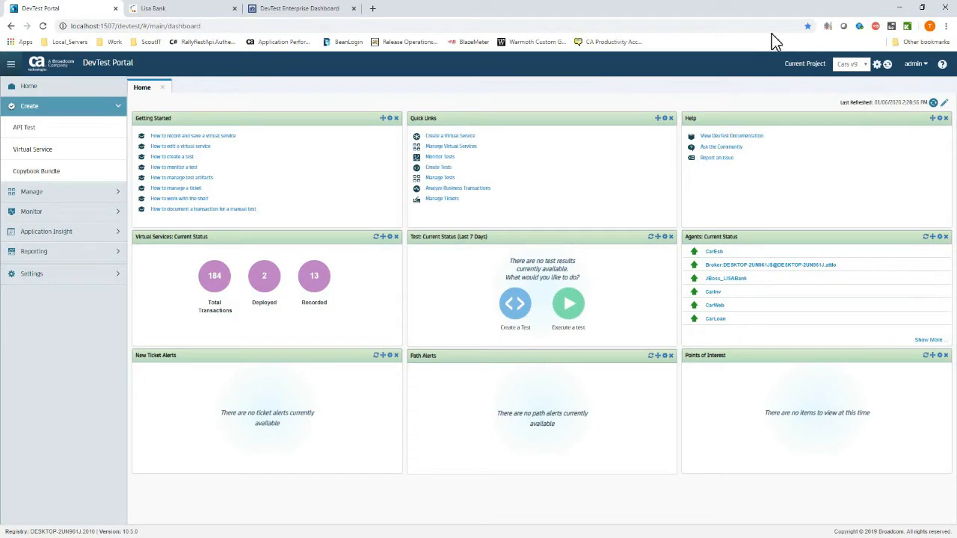
Add a new project in project management and name it Real Word Recordings.
{"action": "left_click", "coordinate": [850, 66]}
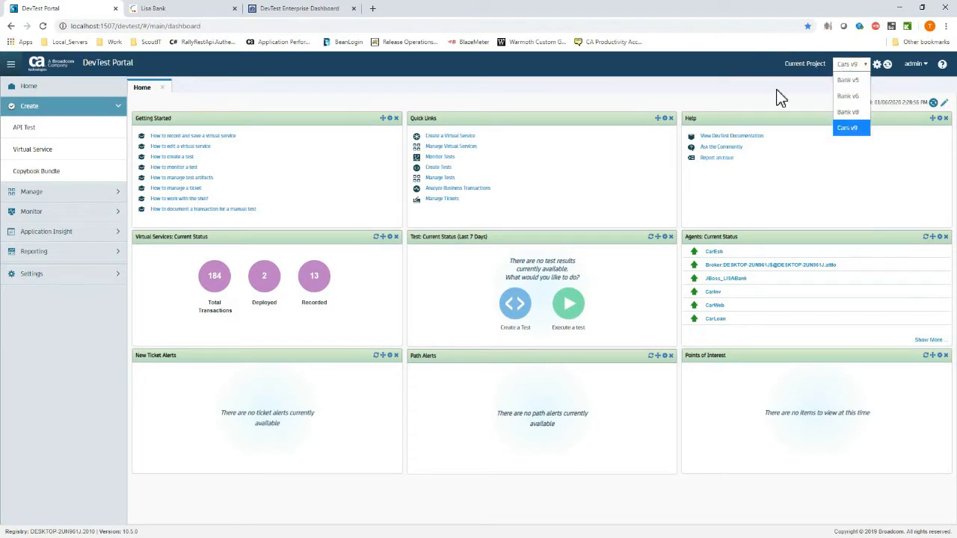
{"action": "left_click", "coordinate": [879, 64]}
{"action": "left_click", "coordinate": [879, 64]}
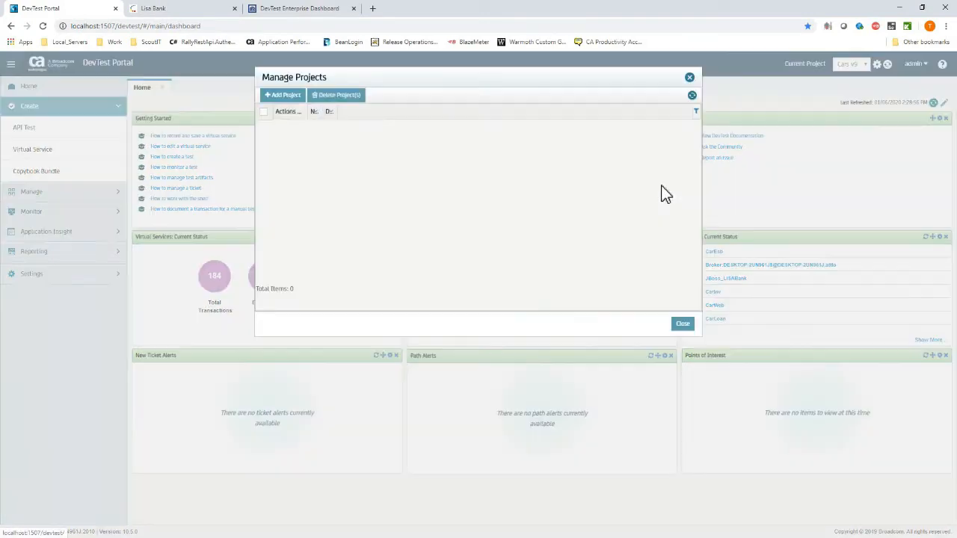
{"action": "left_click", "coordinate": [267, 101]}
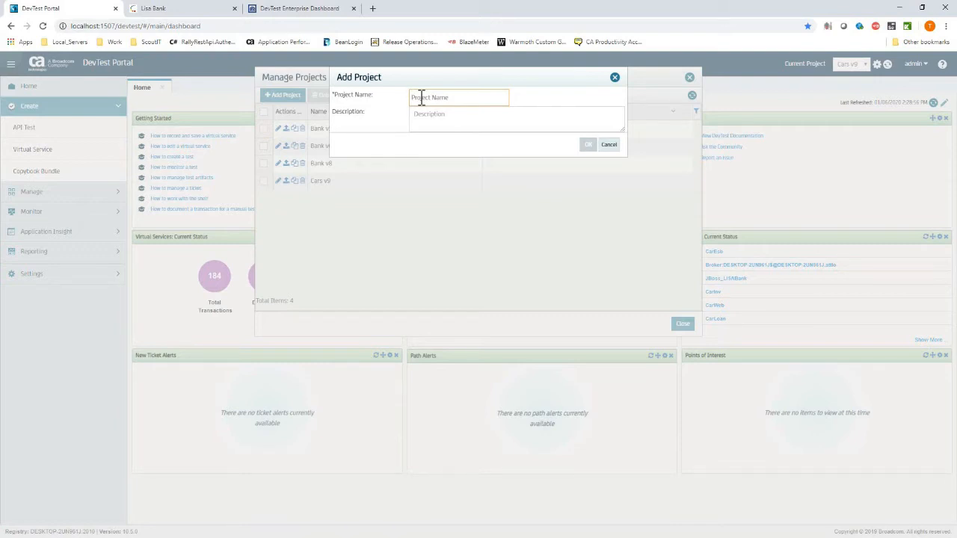
{"action": "type", "text": "Simulating"}
{"action": "key", "text": "BackSpace"}
{"action": "key", "text": "BackSpace"}
{"action": "key", "text": "BackSpace"}
{"action": "key", "text": "BackSpace"}
{"action": "key", "text": "BackSpace"}
{"action": "key", "text": "BackSpace"}
{"action": "key", "text": "BackSpace"}
{"action": "key", "text": "BackSpace"}
{"action": "key", "text": "BackSpace"}
{"action": "key", "text": "BackSpace"}
{"action": "key", "text": "BackSpace"}
{"action": "type", "text": "Ret"}
{"action": "key", "text": "BackSpace"}
{"action": "type", "text": "a"}
{"action": "type", "text": " Rea"}
{"action": "type", "text": " Wrol"}
{"action": "type", "text": "orld"}
{"action": "type", "text": " Recordings"}
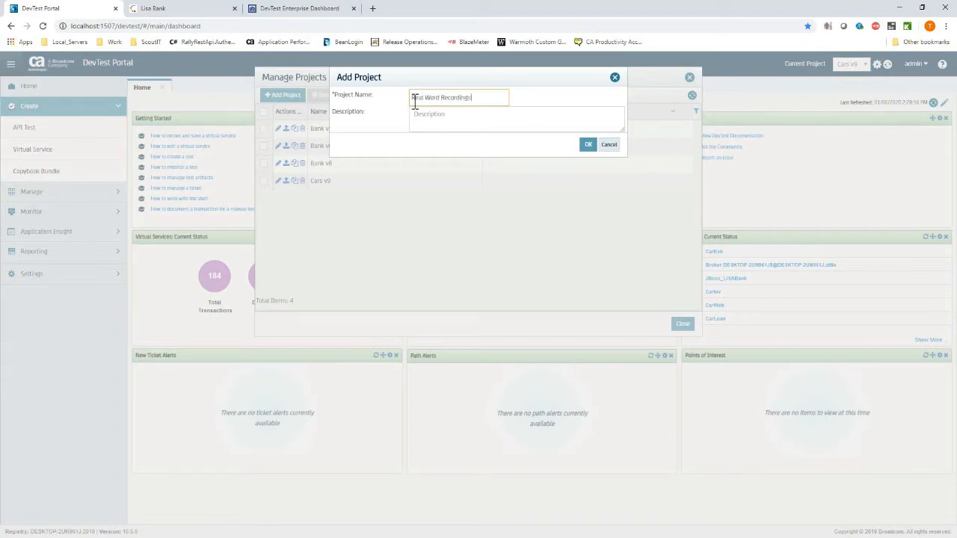
Confirm the new project and select Real Word Recordings as the current project.
{"action": "left_click", "coordinate": [513, 118]}
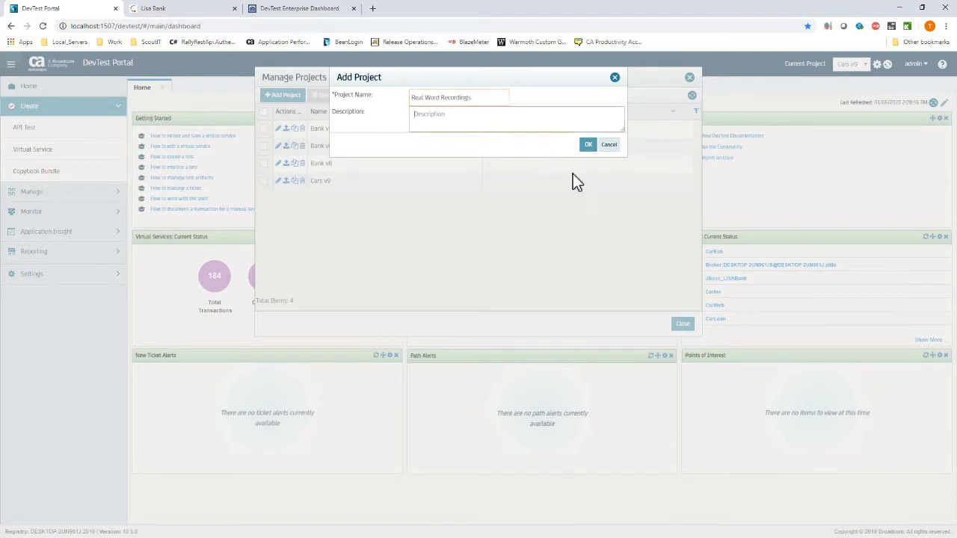
{"action": "left_click", "coordinate": [589, 144]}
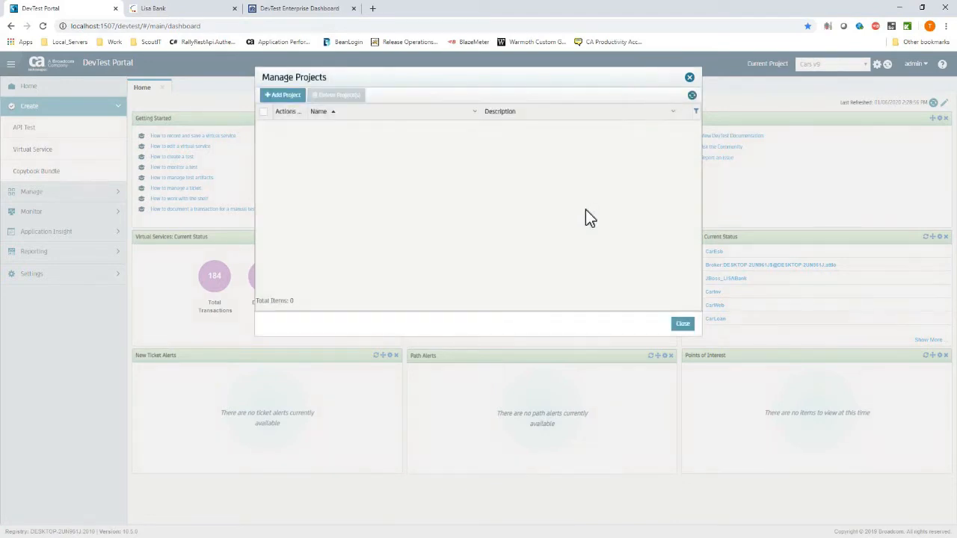
{"action": "left_click", "coordinate": [682, 324]}
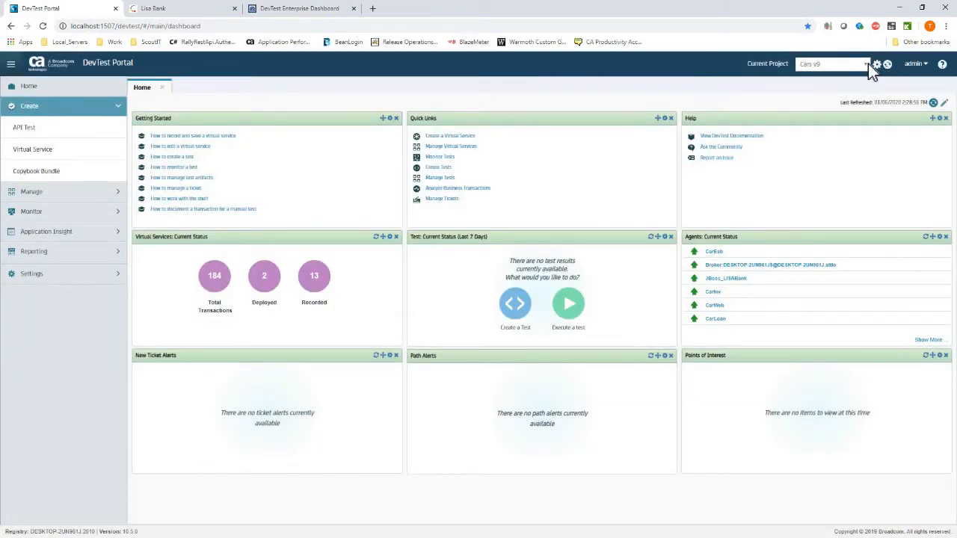
{"action": "left_click", "coordinate": [868, 64]}
{"action": "left_click", "coordinate": [842, 143]}
Start a new recording virtual service named CarSimRecording.
{"action": "left_click", "coordinate": [71, 154]}
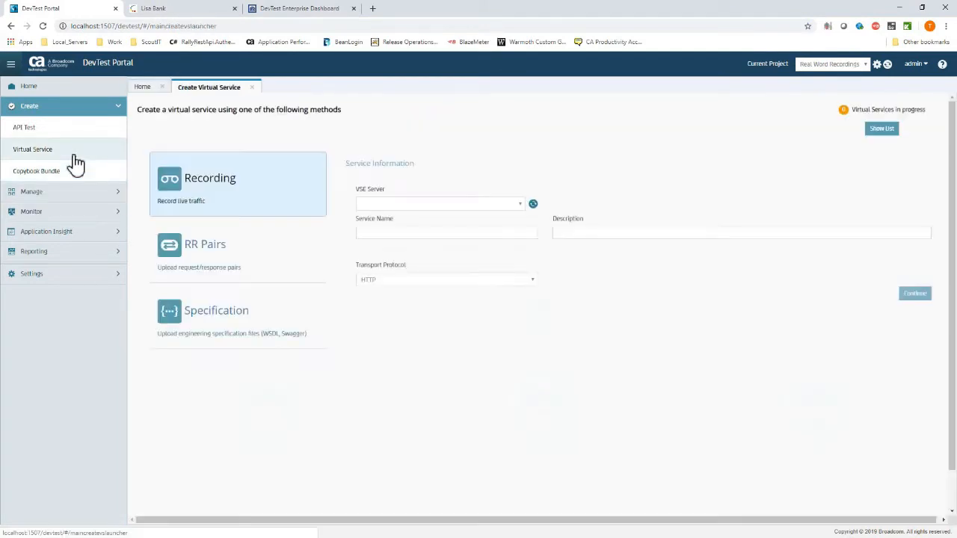
{"action": "left_click", "coordinate": [459, 233]}
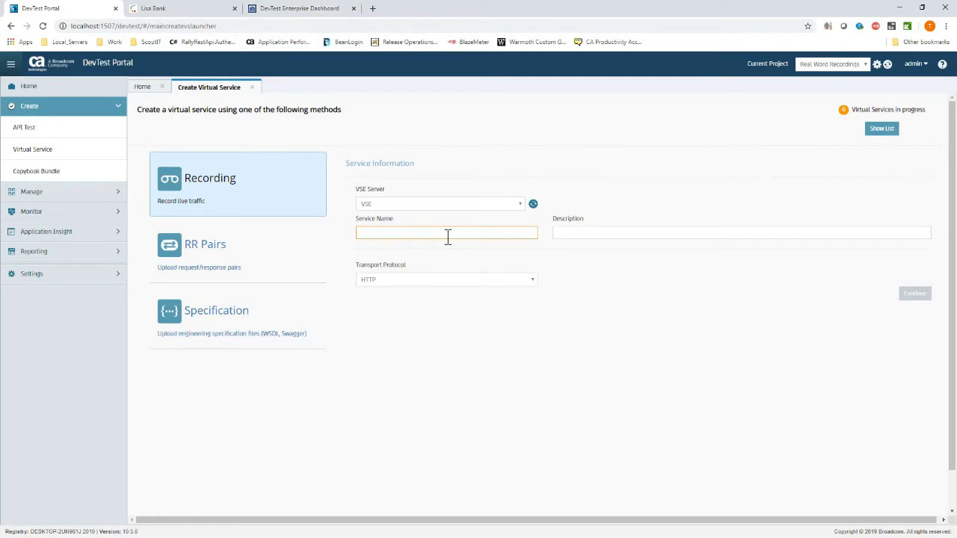
{"action": "type", "text": "CarSimRecording"}
{"action": "key", "text": "Tab"}
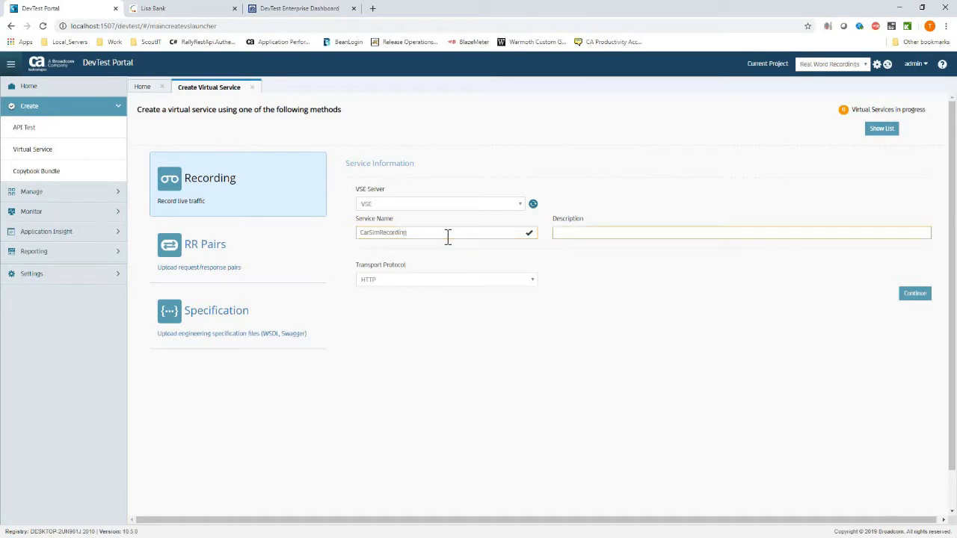
Describe it as '24 hours of car site traffic' and continue to the Record page.
{"action": "type", "text": "24 hours of car site traffic"}
{"action": "left_click", "coordinate": [447, 234]}
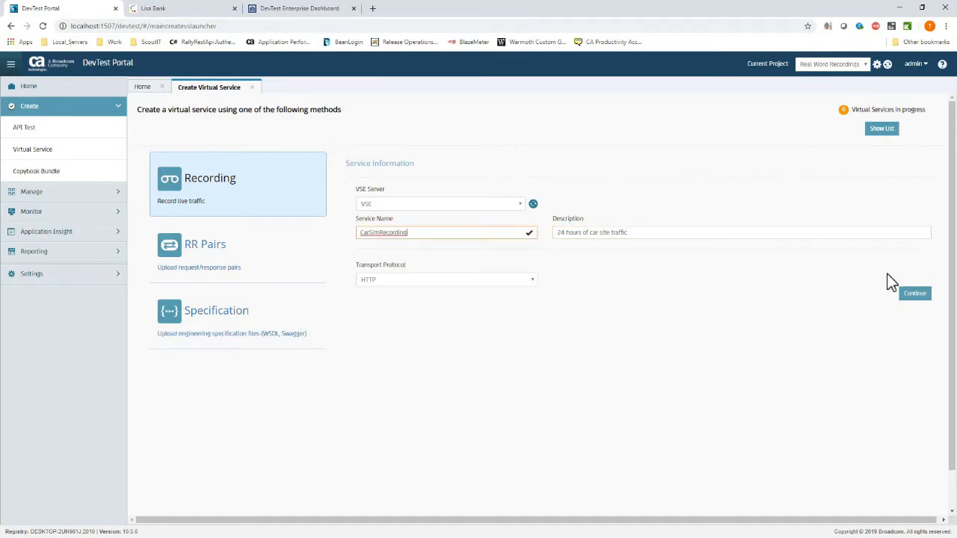
{"action": "left_click", "coordinate": [909, 295]}
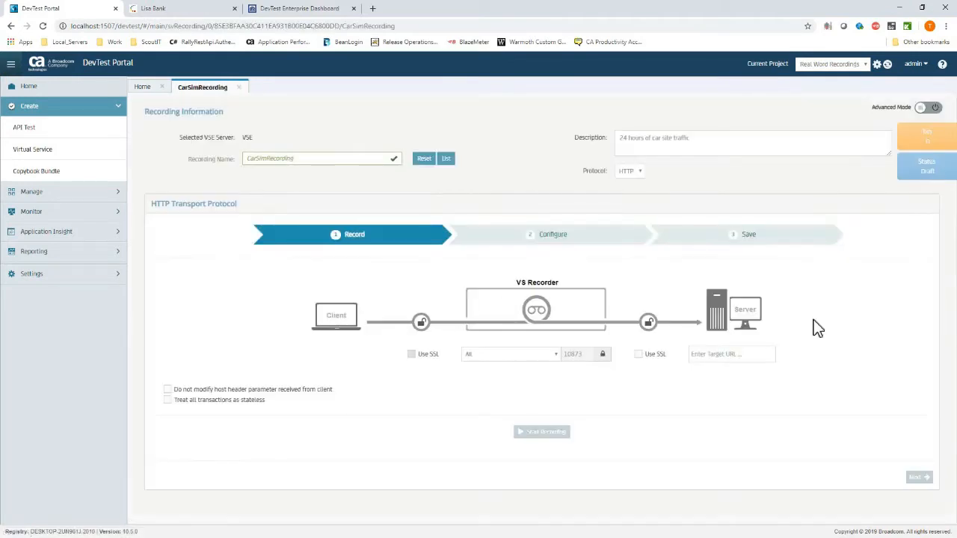
Copy the backend URL from the Notepad2 notes into the Target URL field.
{"action": "left_click", "coordinate": [762, 356]}
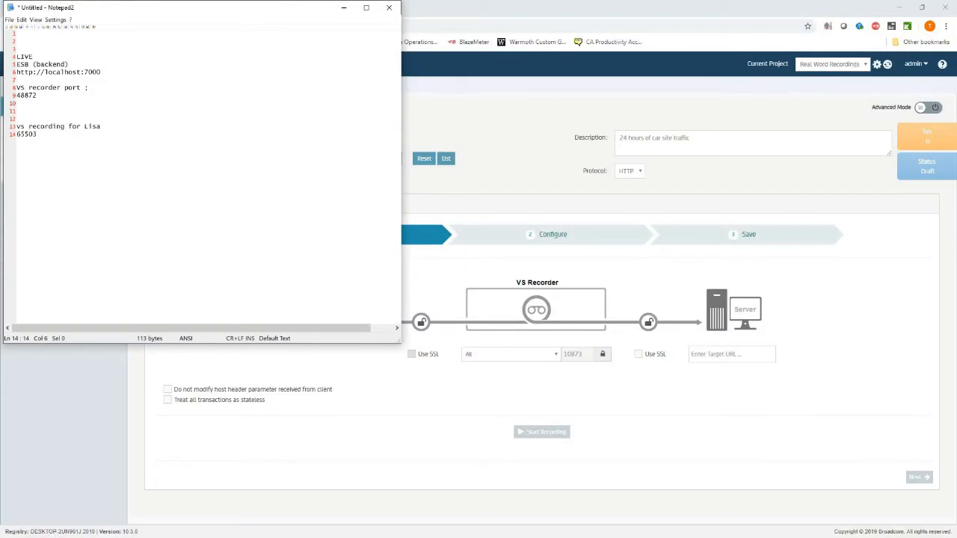
{"action": "left_click", "coordinate": [139, 125]}
{"action": "left_click", "coordinate": [116, 71]}
{"action": "left_click", "coordinate": [16, 56], "text": "shift"}
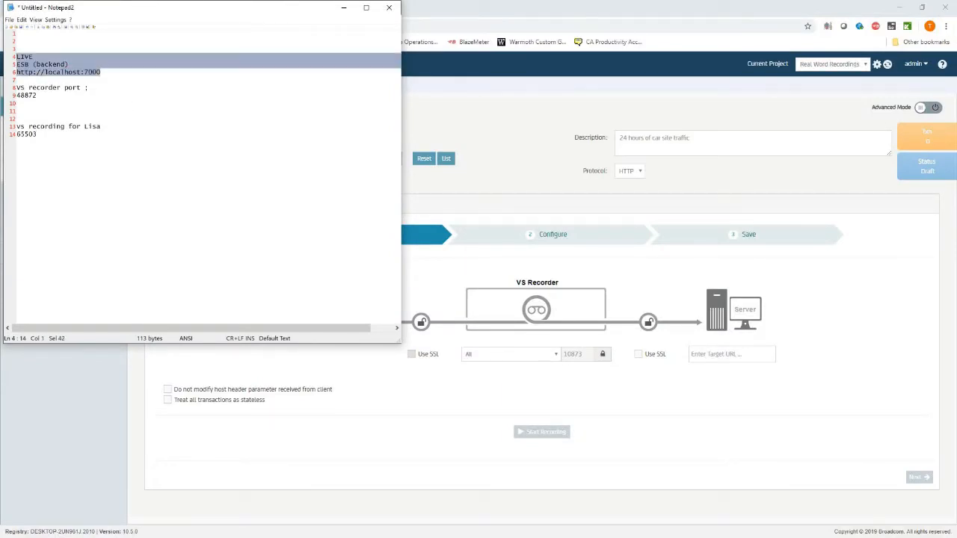
{"action": "key", "text": "shift+Down"}
{"action": "key", "text": "shift+Down"}
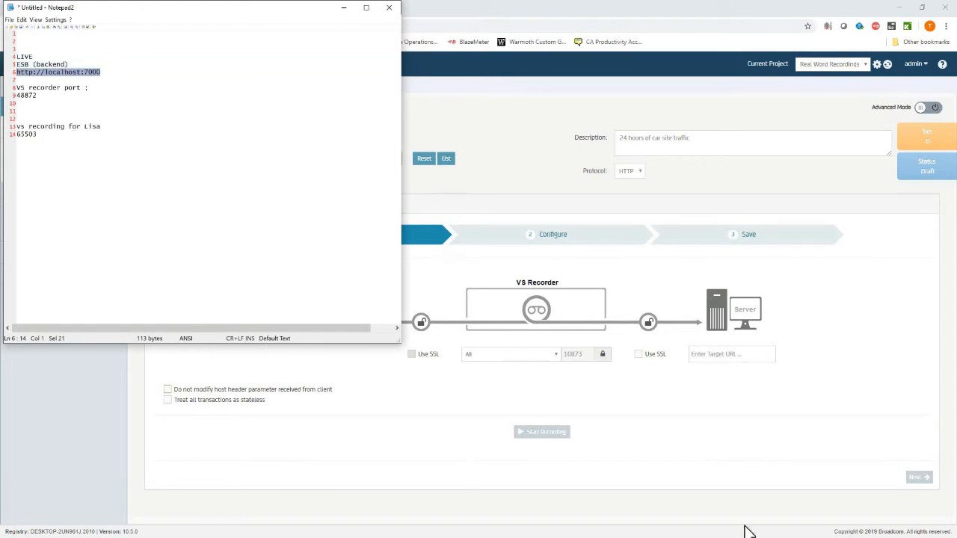
{"action": "left_click", "coordinate": [745, 376]}
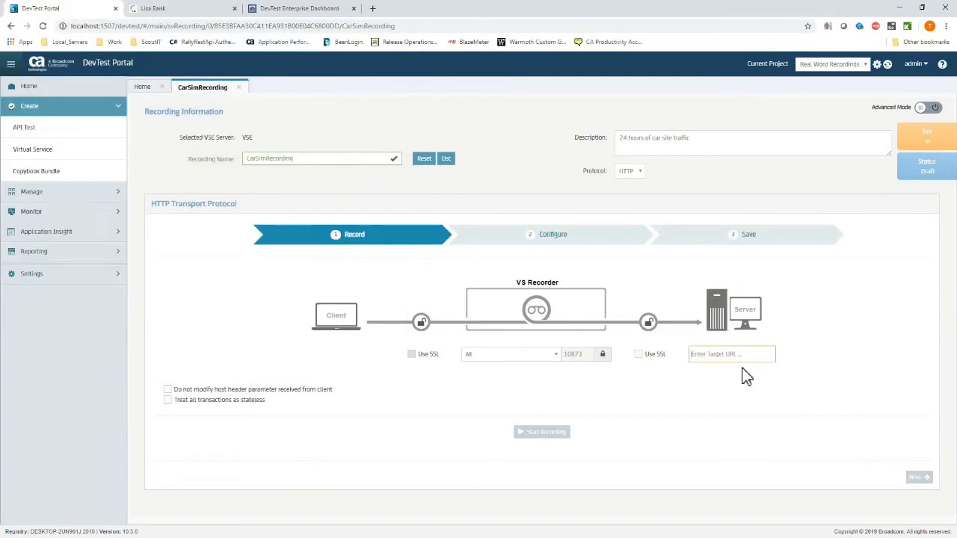
{"action": "type", "text": "65503"}
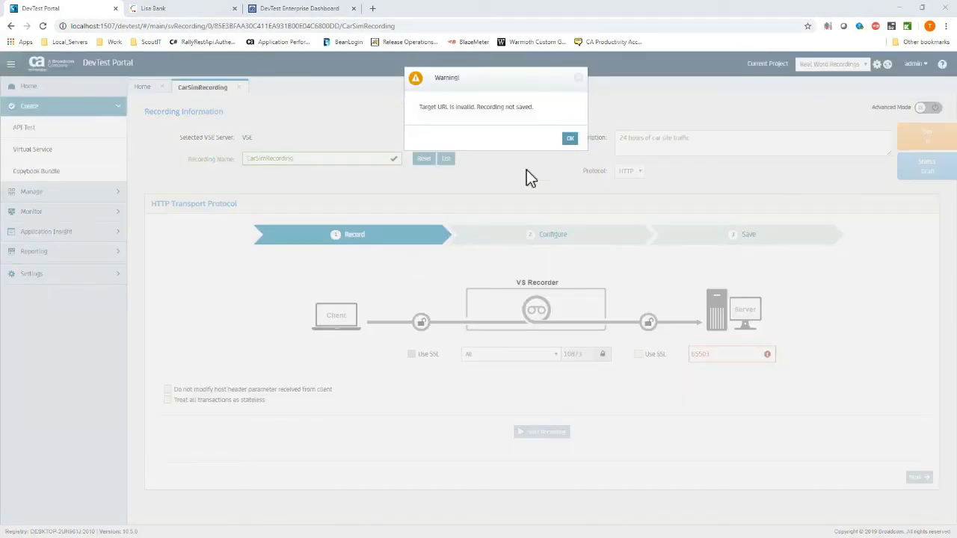
{"action": "key", "text": "alt+Tab"}
{"action": "left_click", "coordinate": [206, 379]}
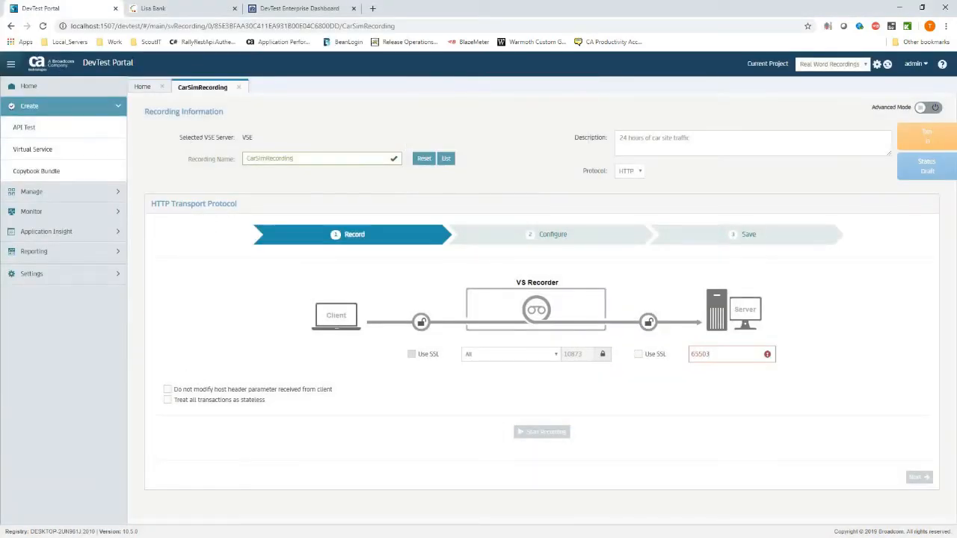
{"action": "key", "text": "alt+Tab"}
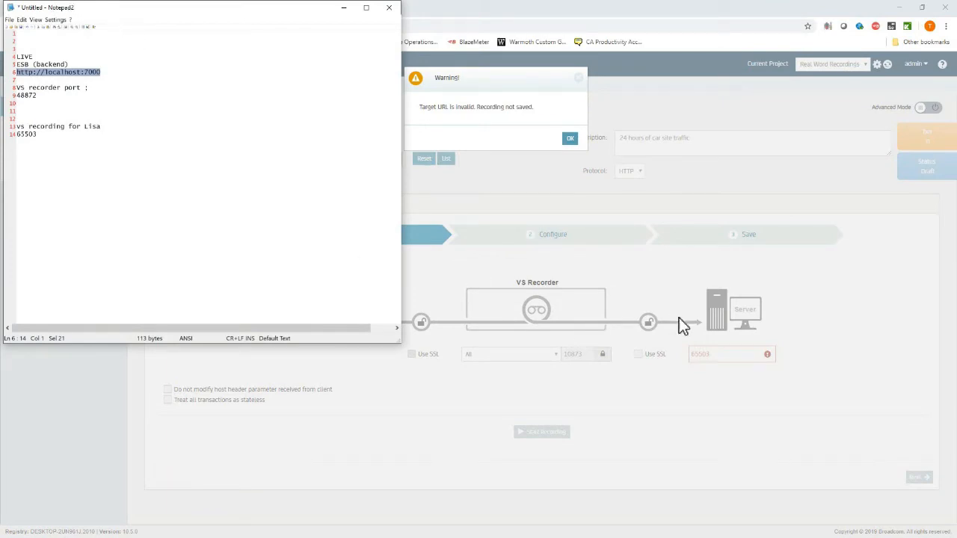
{"action": "left_click", "coordinate": [718, 348]}
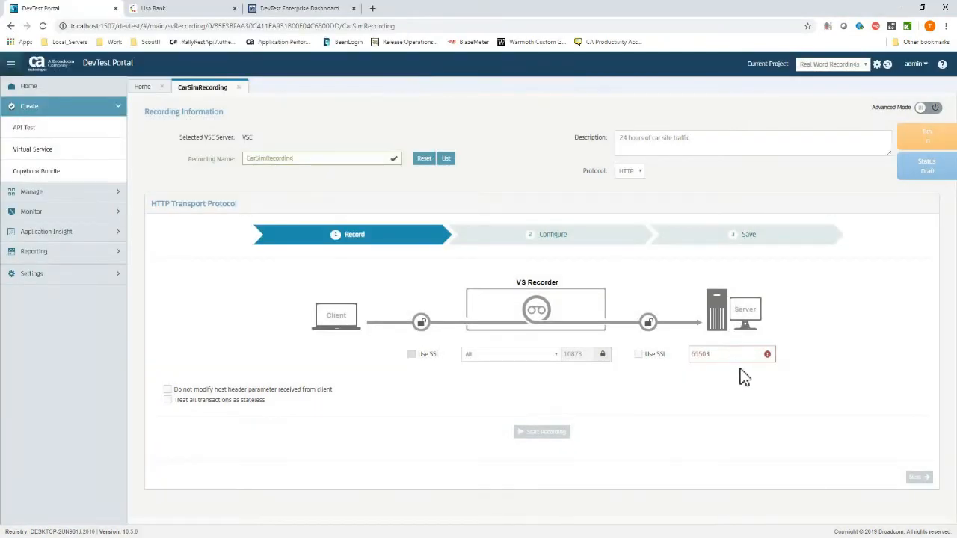
{"action": "double_click", "coordinate": [736, 359]}
{"action": "type", "text": "http://localhost:7000"}
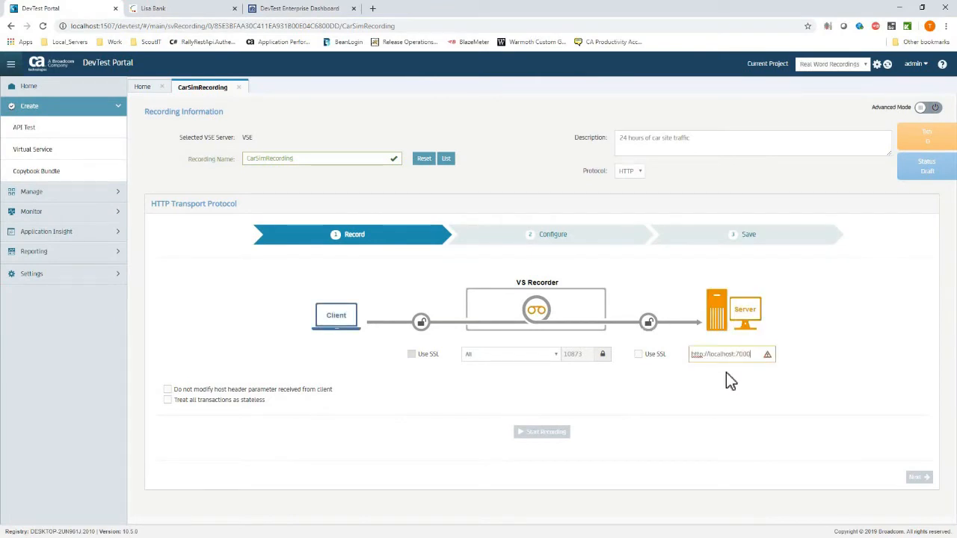
{"action": "left_click", "coordinate": [726, 371]}
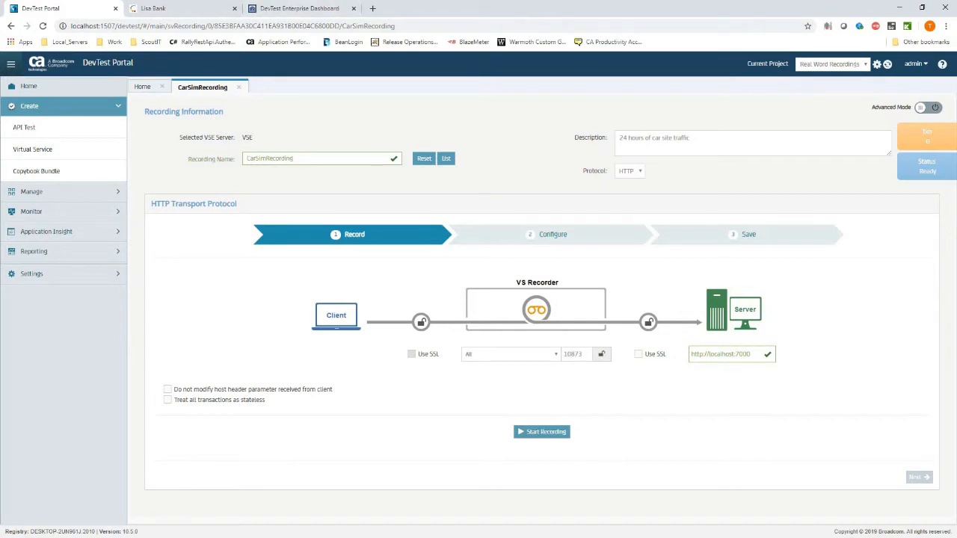
{"action": "key", "text": "alt+Tab"}
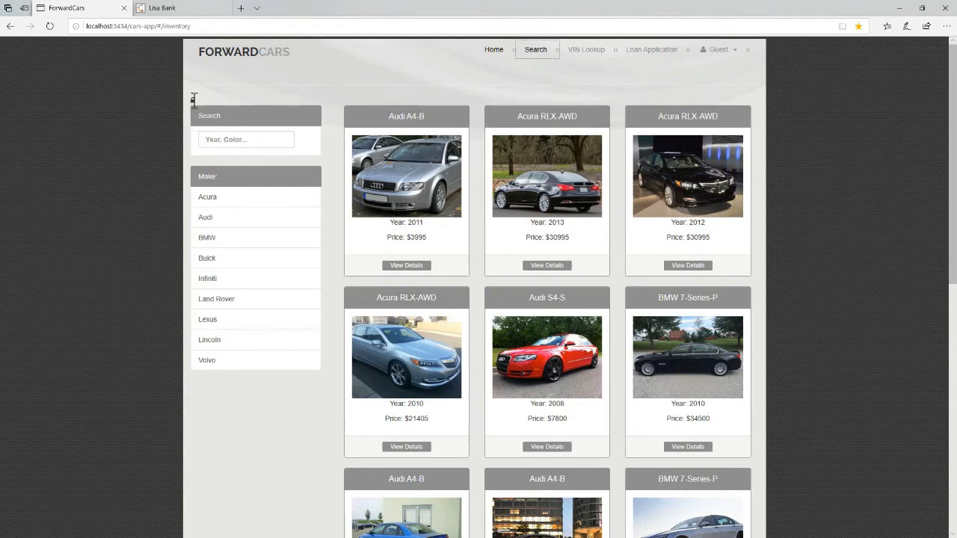
Copy ForwardCars' ESB port 48872 from admin mode and lock the recorder's listen port at 48872.
{"action": "left_click", "coordinate": [193, 99]}
{"action": "double_click", "coordinate": [263, 182]}
{"action": "key", "text": "ctrl+c"}
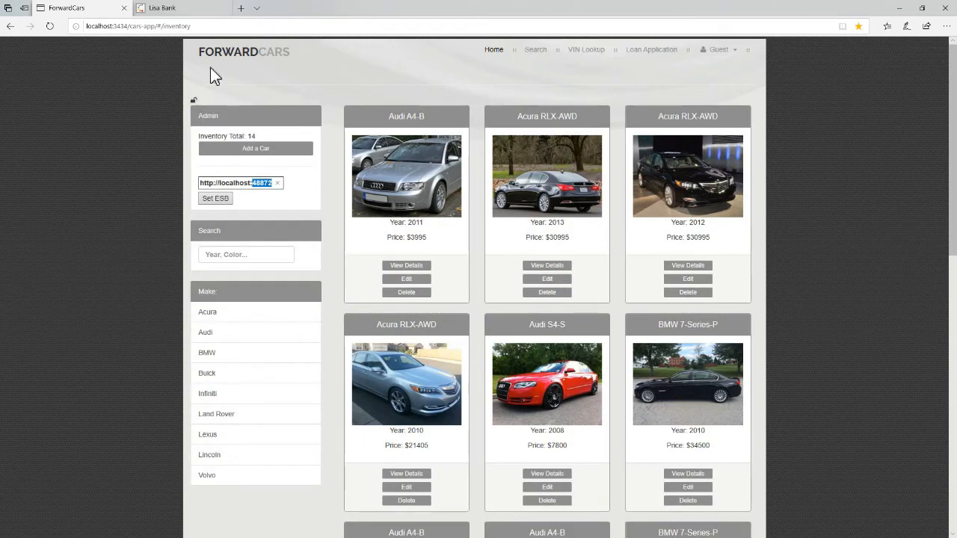
{"action": "left_click", "coordinate": [195, 101]}
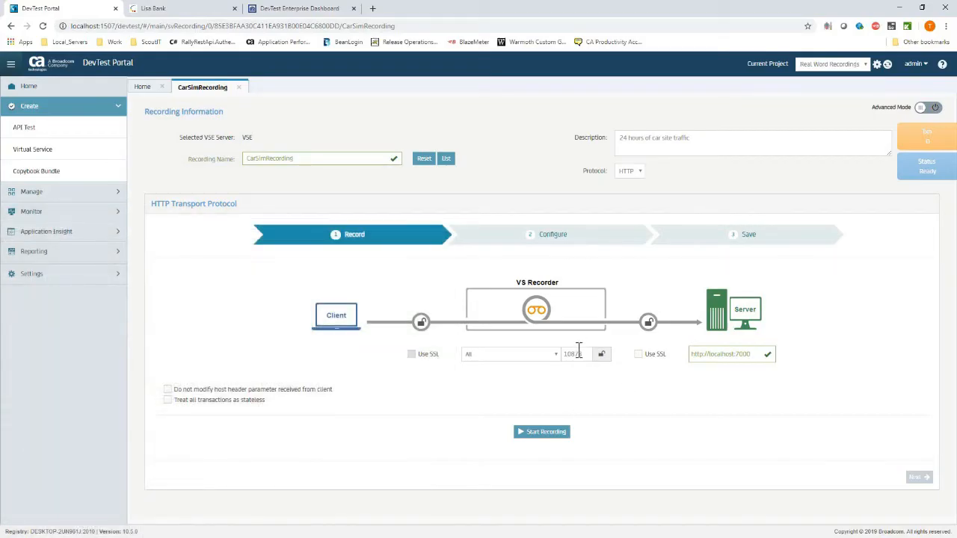
{"action": "left_click", "coordinate": [579, 354]}
{"action": "key", "text": "ctrl+a"}
{"action": "key", "text": "ctrl+v"}
{"action": "left_click", "coordinate": [601, 354]}
Bring the LISA Bank tab forward to show the LISAfinancial Online login page.
{"action": "left_click", "coordinate": [177, 9]}
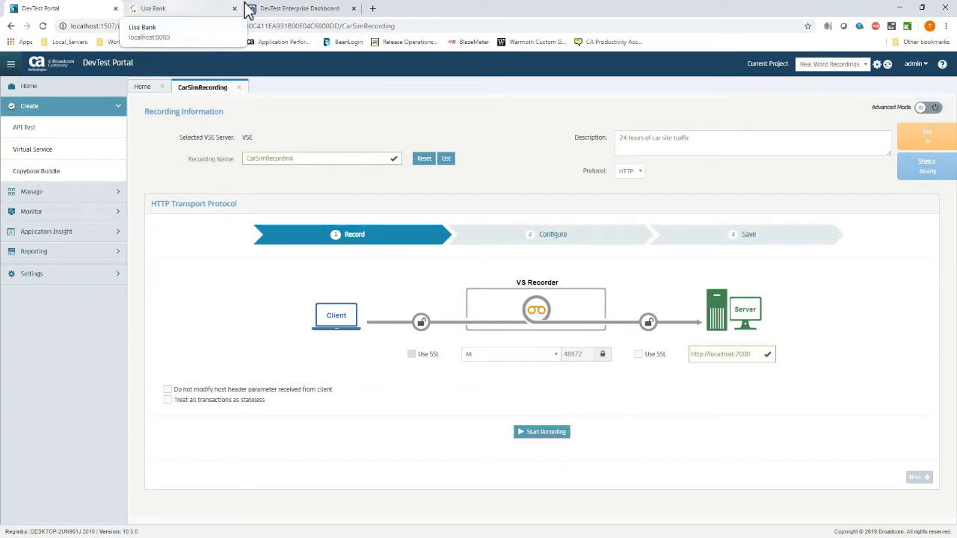
{"action": "left_click", "coordinate": [303, 8]}
{"action": "left_click", "coordinate": [225, 9]}
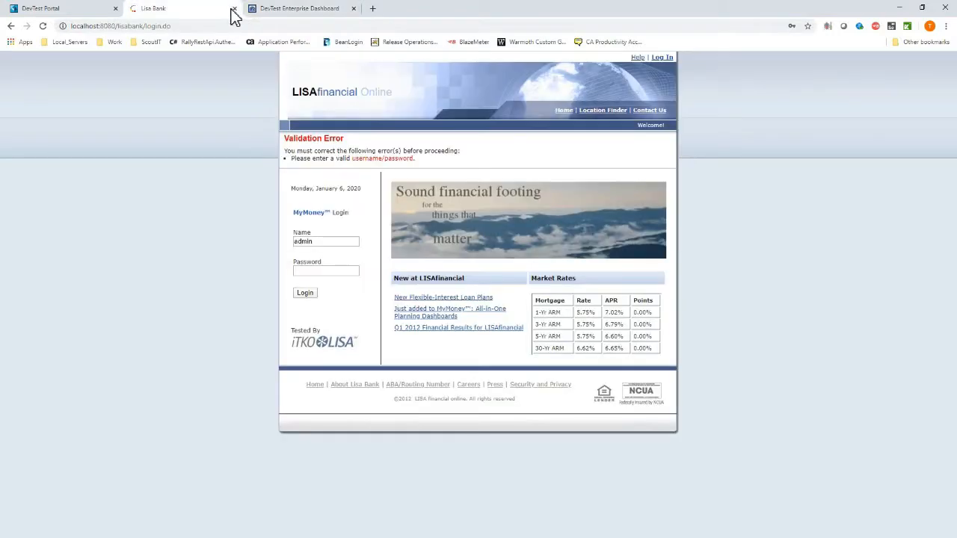
Close the LISA Bank tab and show all agents on the dashboard's Registry Details page.
{"action": "left_click", "coordinate": [234, 8]}
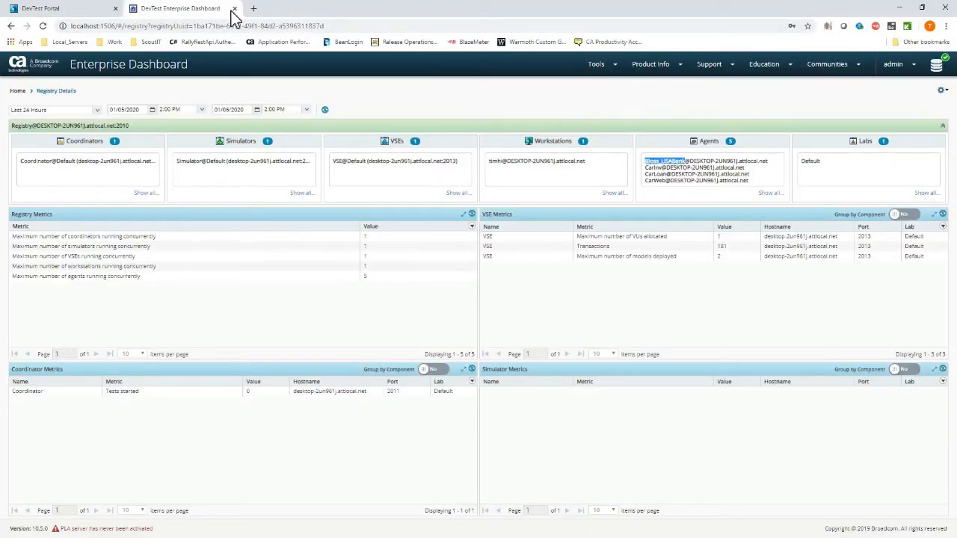
{"action": "left_click", "coordinate": [163, 66]}
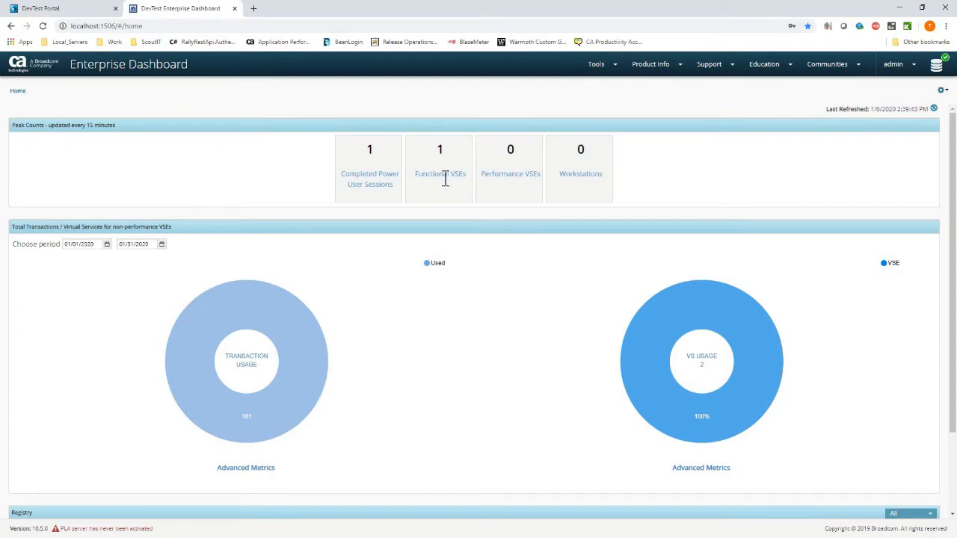
{"action": "scroll", "coordinate": [131, 527], "scroll_direction": "down", "scroll_amount": 2}
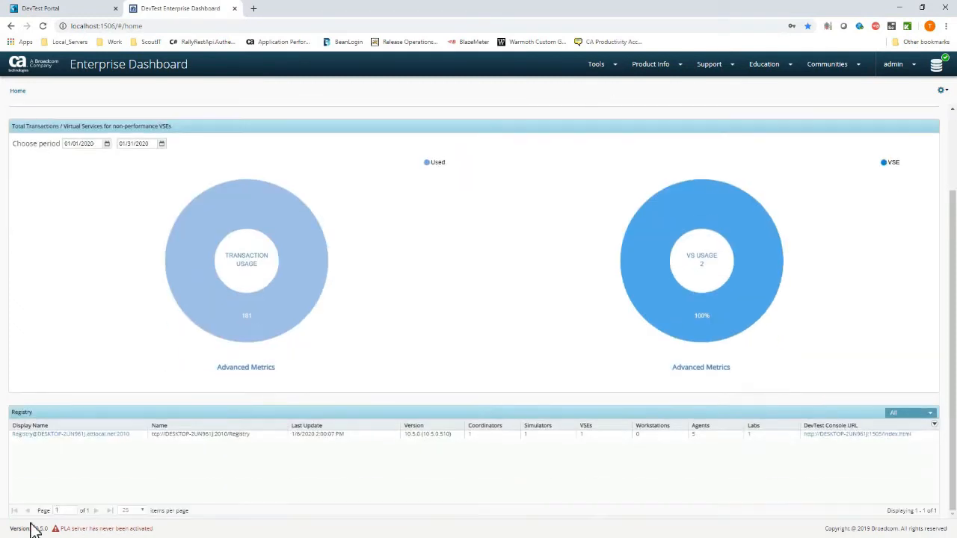
{"action": "left_click", "coordinate": [52, 434]}
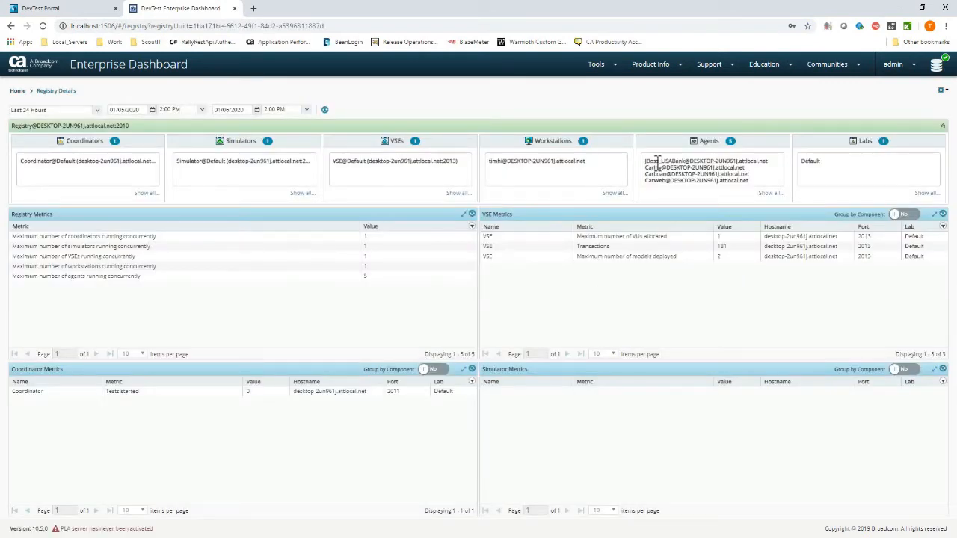
{"action": "triple_click", "coordinate": [651, 162]}
{"action": "left_click", "coordinate": [651, 173]}
{"action": "left_click_drag", "start_coordinate": [646, 169], "coordinate": [756, 190]}
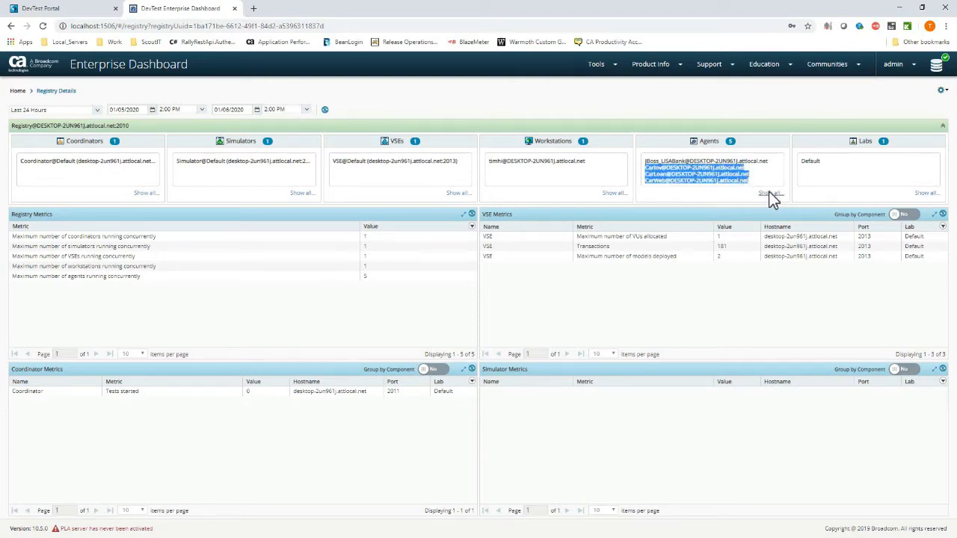
{"action": "left_click", "coordinate": [768, 193]}
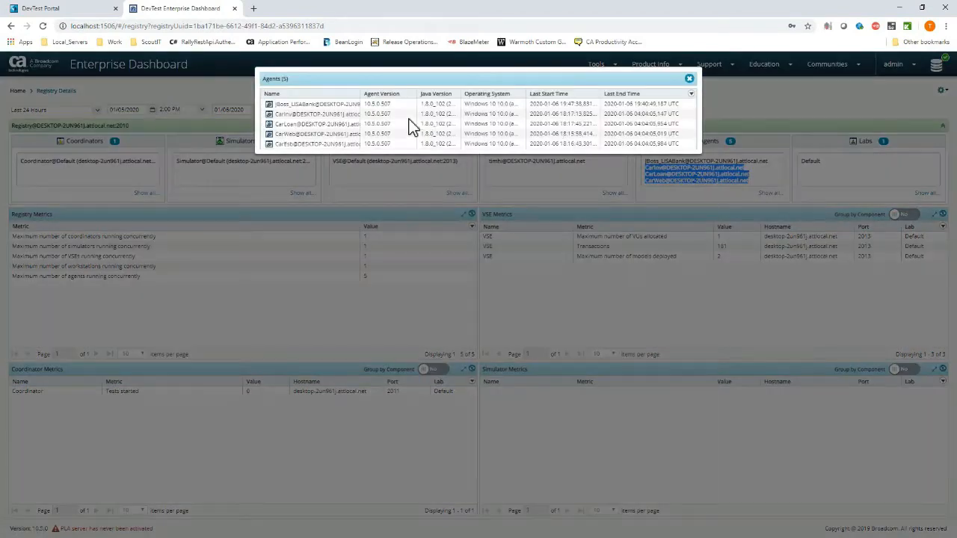
Sort agents by version, widen the Name column, then start the CarSimRecording capture.
{"action": "left_click", "coordinate": [363, 95]}
{"action": "left_click_drag", "start_coordinate": [360, 94], "coordinate": [400, 94]}
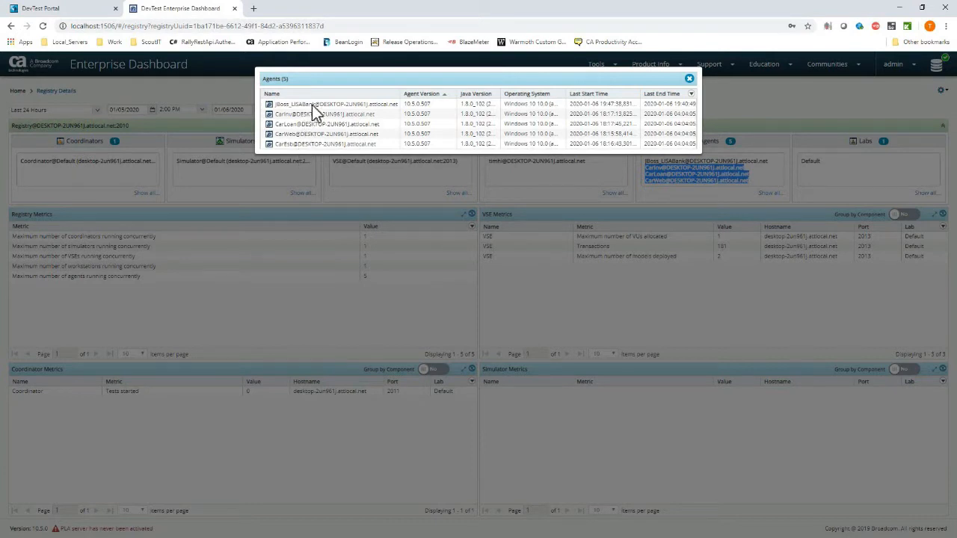
{"action": "left_click", "coordinate": [689, 79]}
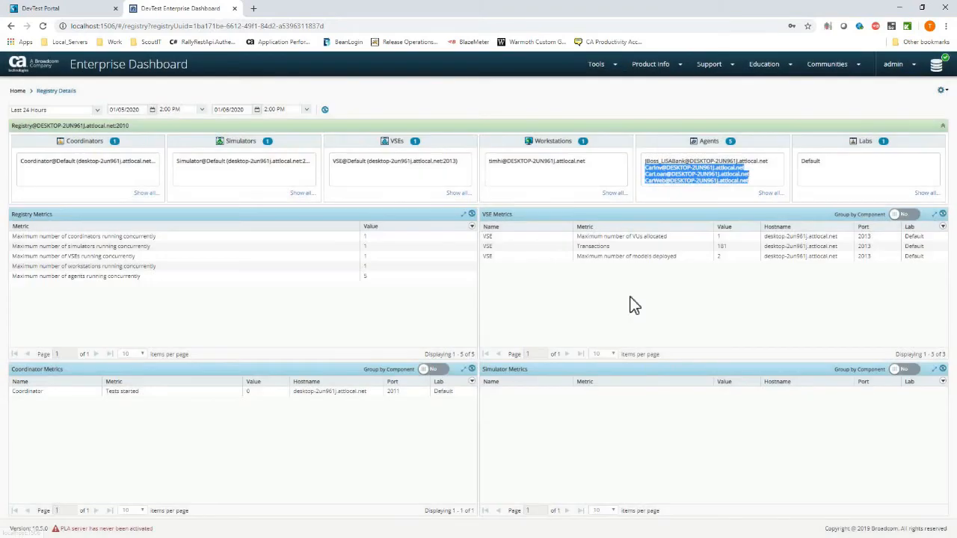
{"action": "left_click", "coordinate": [28, 10]}
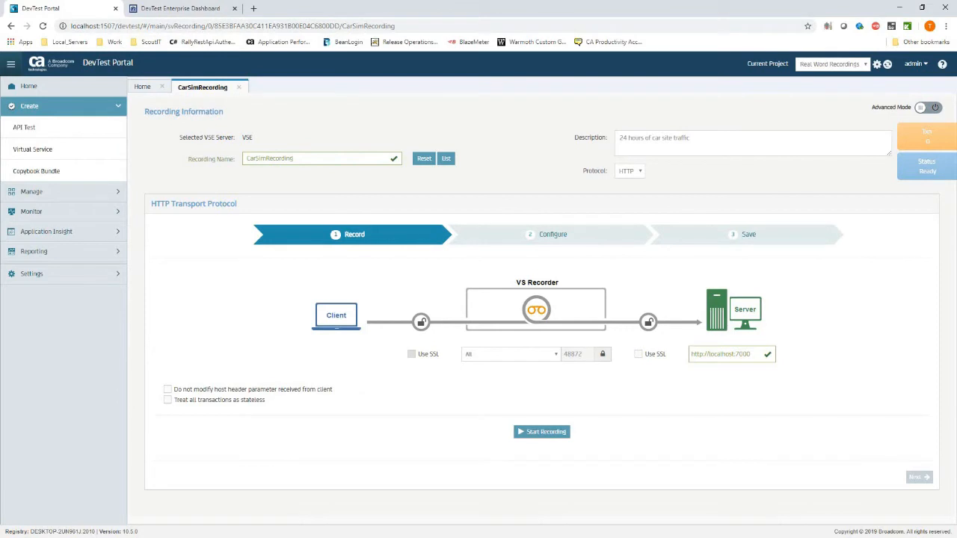
{"action": "left_click", "coordinate": [547, 432]}
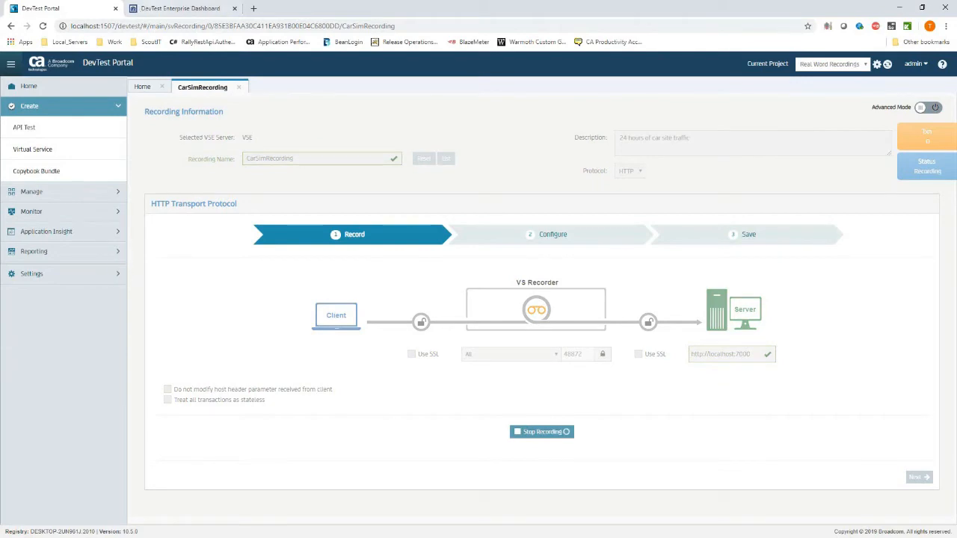
Visit the ForwardCars home and inventory pages to generate traffic, then return to the recorder.
{"action": "key", "text": "alt+Tab"}
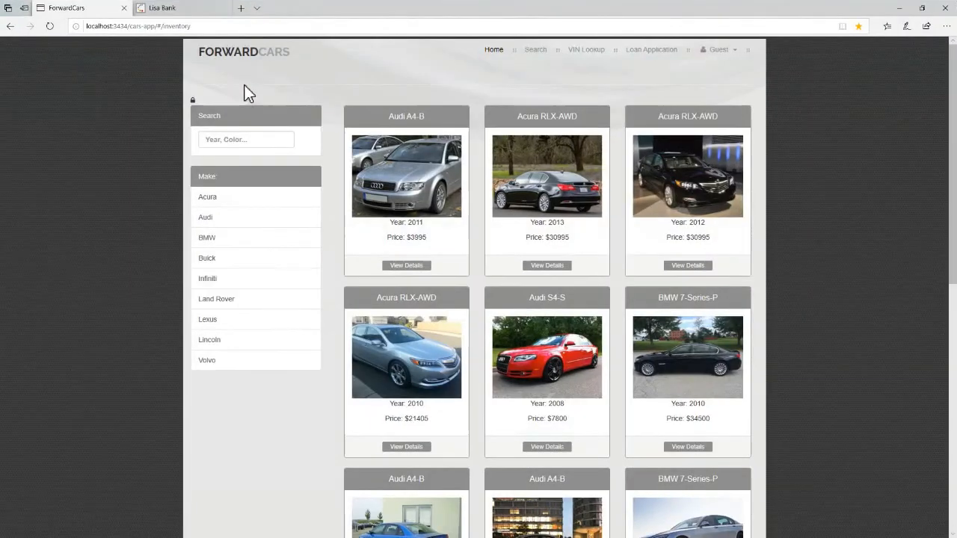
{"action": "left_click", "coordinate": [494, 50]}
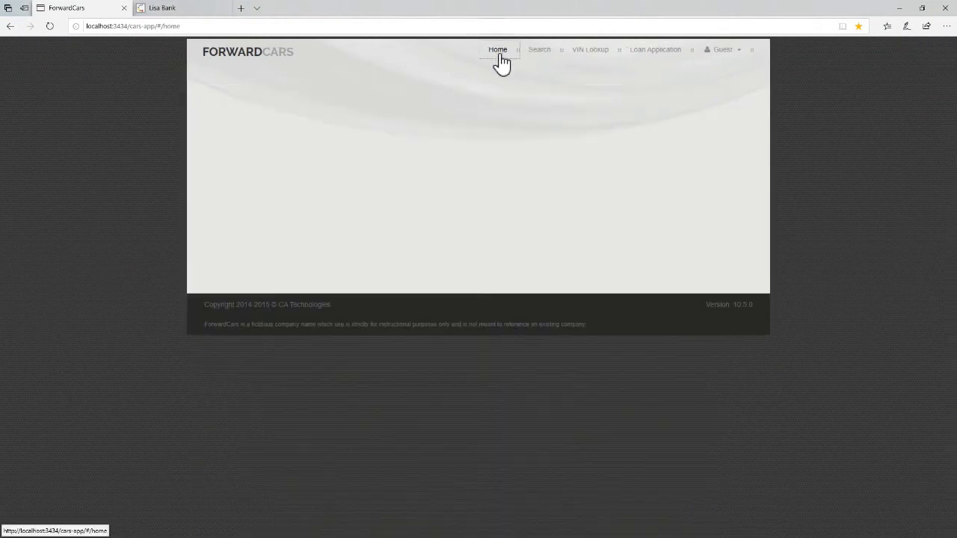
{"action": "left_click", "coordinate": [533, 55]}
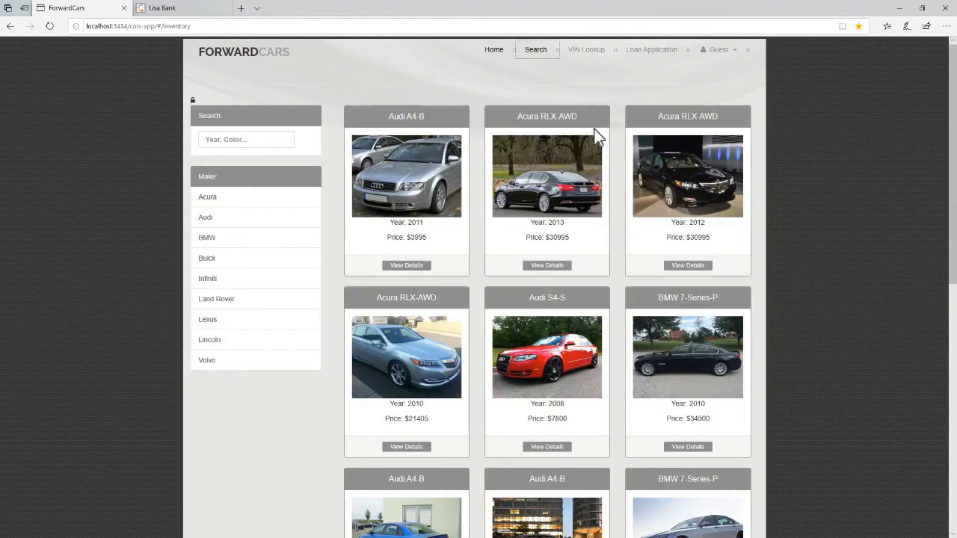
{"action": "key", "text": "alt+Tab"}
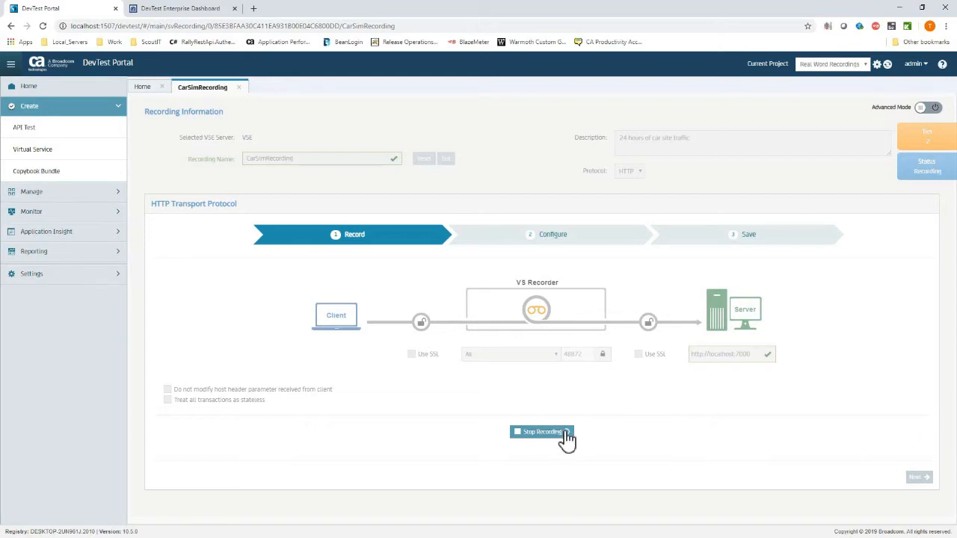
Close CarSimRecording and start a new virtual service named LisabankRecSim.
{"action": "left_click", "coordinate": [239, 88]}
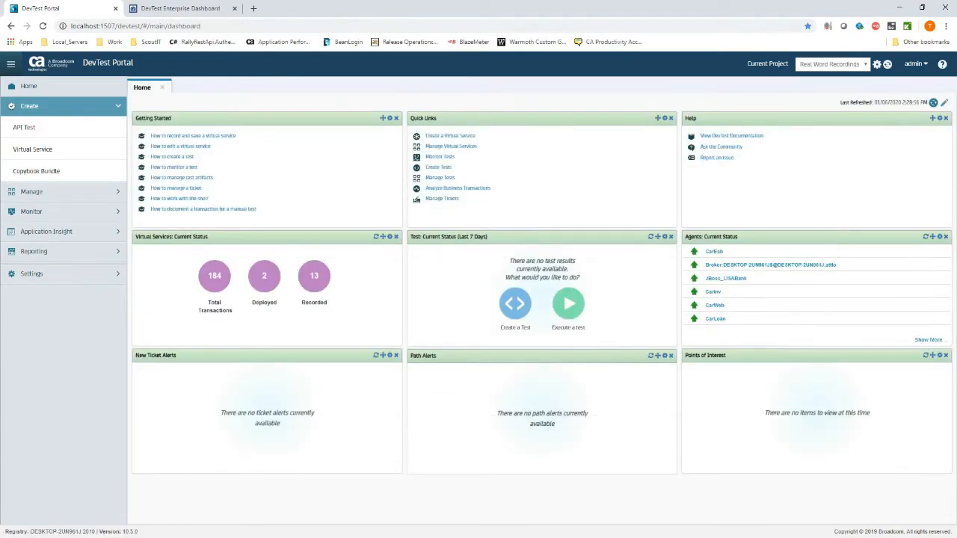
{"action": "left_click", "coordinate": [40, 154]}
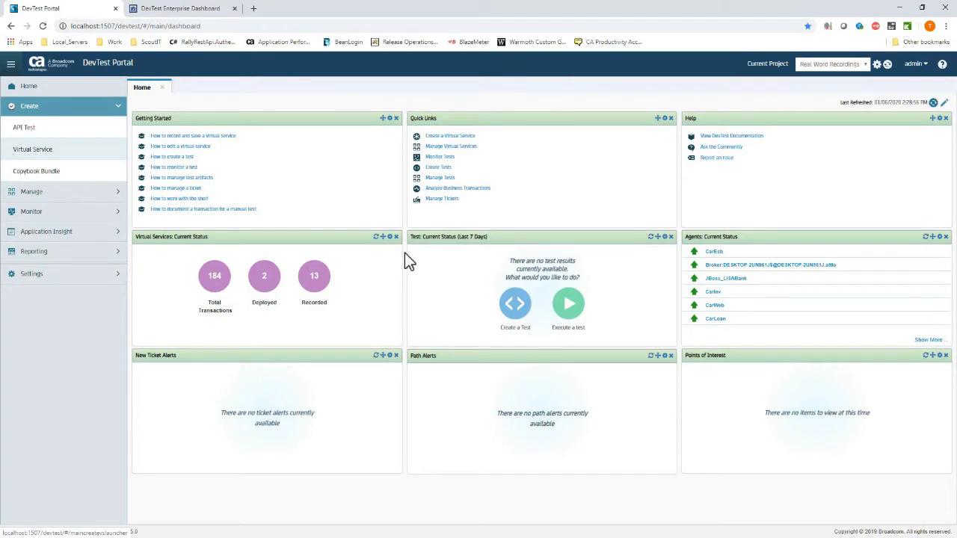
{"action": "left_click", "coordinate": [389, 233]}
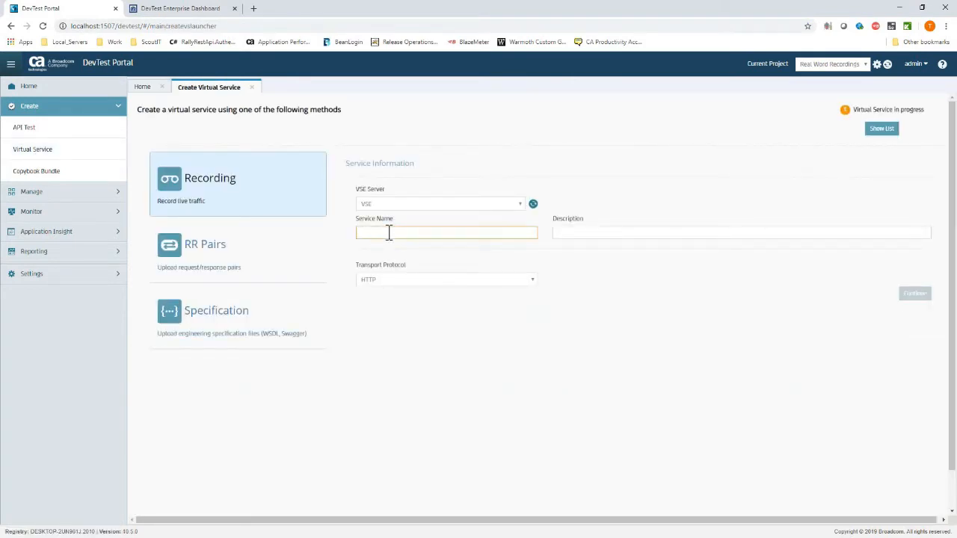
{"action": "type", "text": "Lisabac"}
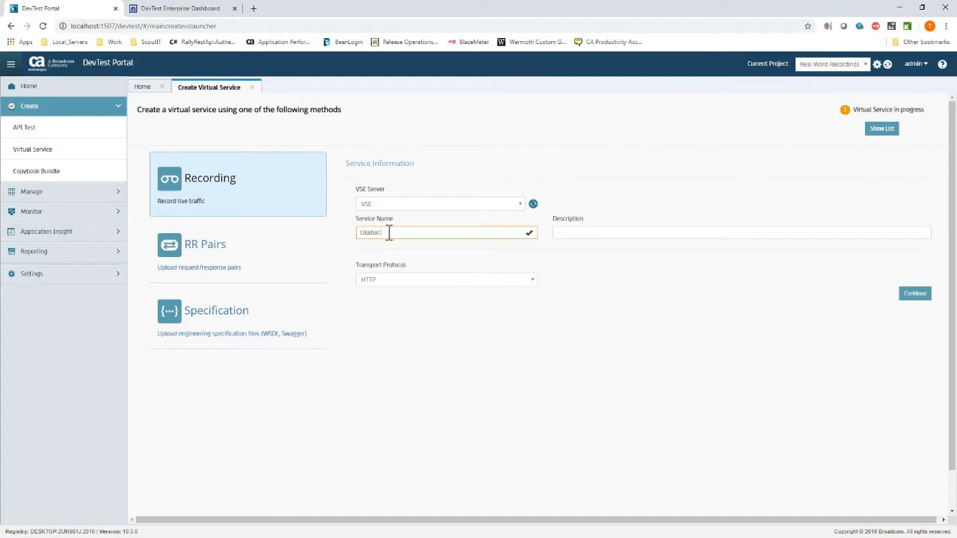
{"action": "type", "text": "k"}
{"action": "key", "text": "BackSpace"}
{"action": "key", "text": "BackSpace"}
{"action": "type", "text": "nkRecSim"}
{"action": "key", "text": "Tab"}
Give LisabankRecSim the description '24 hours of bank transactions'.
{"action": "type", "text": "This is the"}
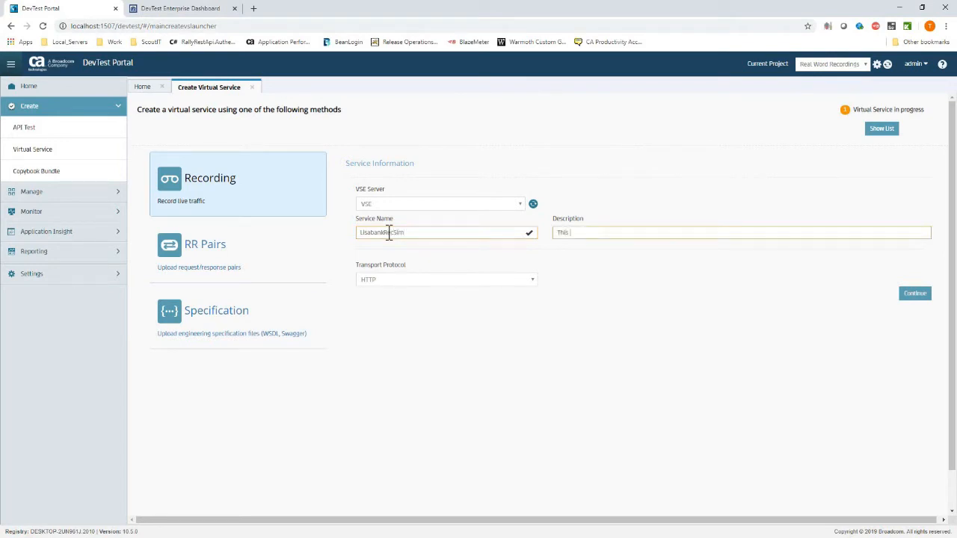
{"action": "key", "text": "BackSpace"}
{"action": "key", "text": "BackSpace"}
{"action": "key", "text": "BackSpace"}
{"action": "type", "text": "24 hou"}
{"action": "type", "text": "rs of rec"}
{"action": "key", "text": "BackSpace"}
{"action": "key", "text": "BackSpace"}
{"action": "key", "text": "BackSpace"}
{"action": "key", "text": "BackSpace"}
{"action": "key", "text": "BackSpace"}
{"action": "key", "text": "BackSpace"}
{"action": "type", "text": "of bacnk"}
{"action": "key", "text": "BackSpace"}
{"action": "key", "text": "BackSpace"}
{"action": "key", "text": "BackSpace"}
{"action": "key", "text": "BackSpace"}
{"action": "type", "text": "nk transactions"}
{"action": "left_click", "coordinate": [836, 327]}
{"action": "left_click", "coordinate": [911, 296]}
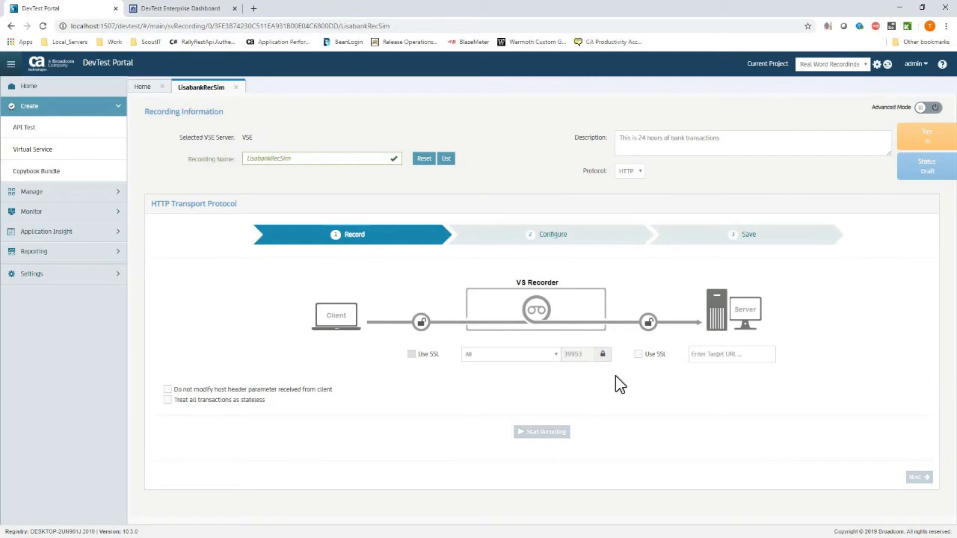
{"action": "left_click", "coordinate": [748, 355]}
{"action": "type", "text": "http://"}
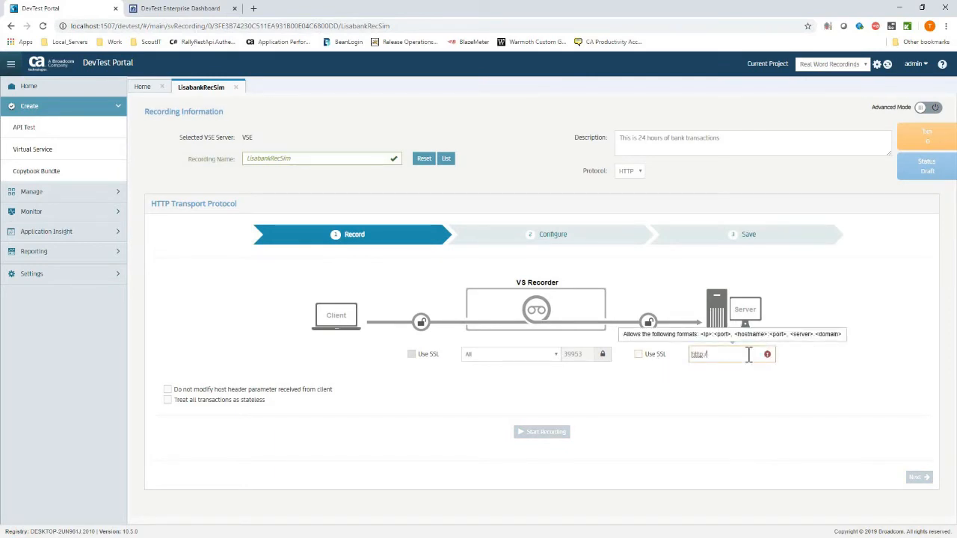
{"action": "type", "text": "localhost:8080"}
{"action": "left_click", "coordinate": [766, 417]}
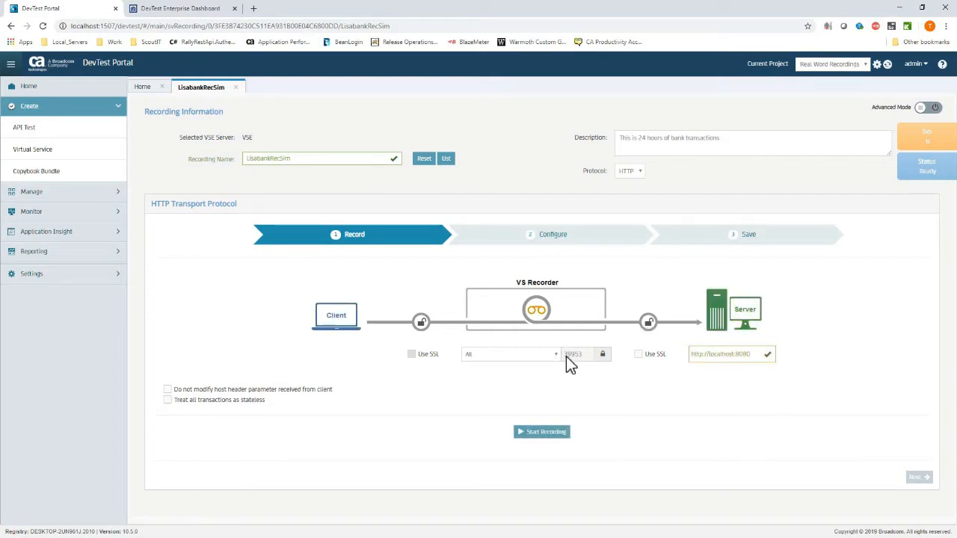
Keep the listen port at 39953, unlocking and relocking the port field.
{"action": "left_click", "coordinate": [601, 357]}
{"action": "double_click", "coordinate": [585, 357]}
{"action": "left_click", "coordinate": [601, 356]}
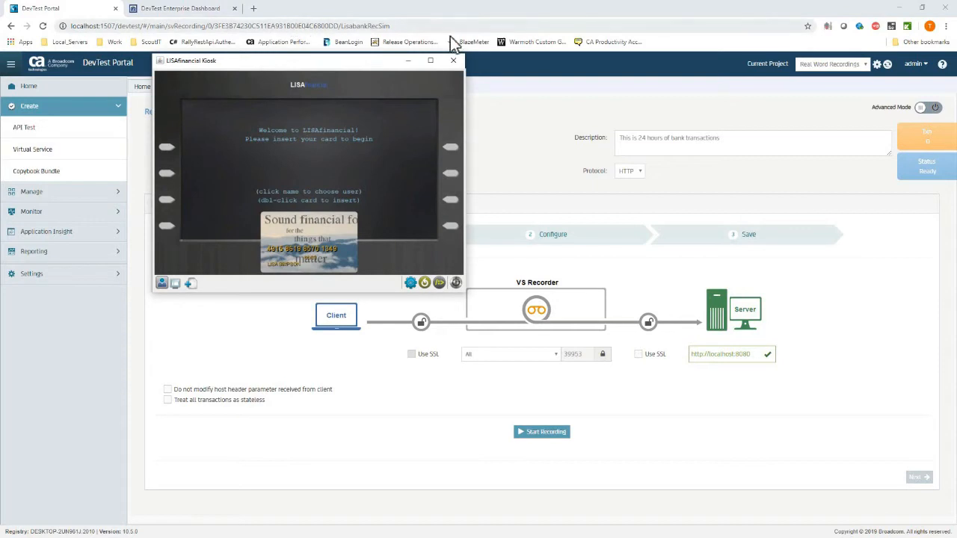
Close the kiosk and relaunch it from DevTest\examples_src\kiosk\kiosk.bat.
{"action": "left_click", "coordinate": [454, 59]}
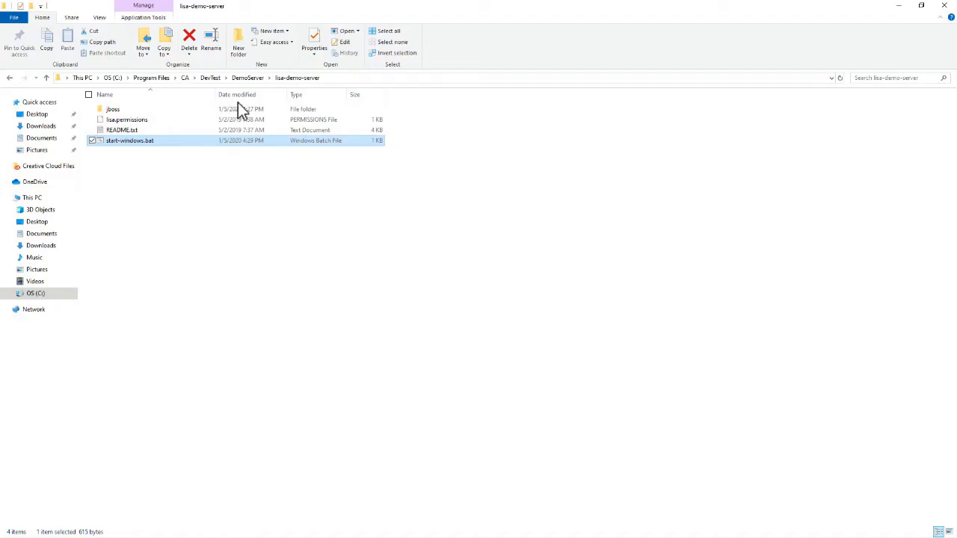
{"action": "left_click", "coordinate": [210, 78]}
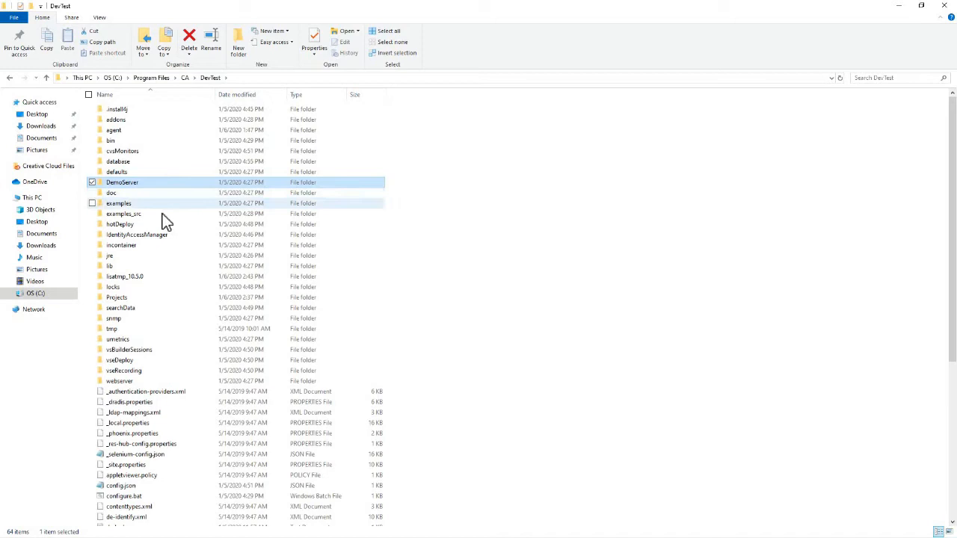
{"action": "double_click", "coordinate": [165, 216]}
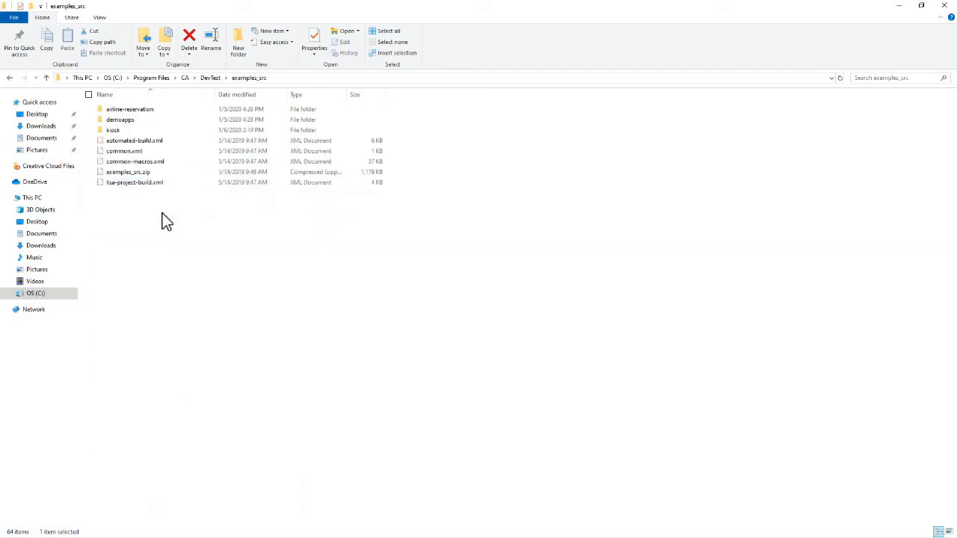
{"action": "double_click", "coordinate": [170, 132]}
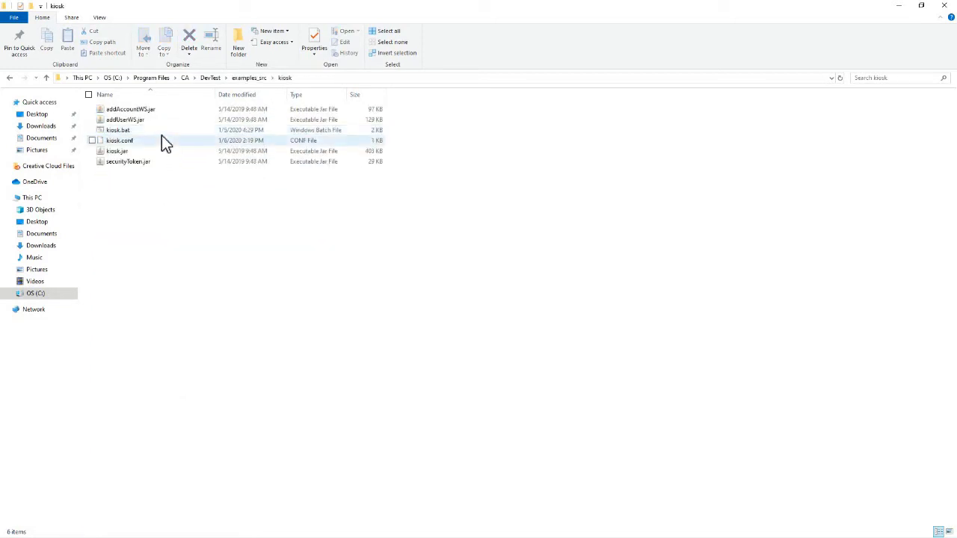
{"action": "double_click", "coordinate": [161, 135]}
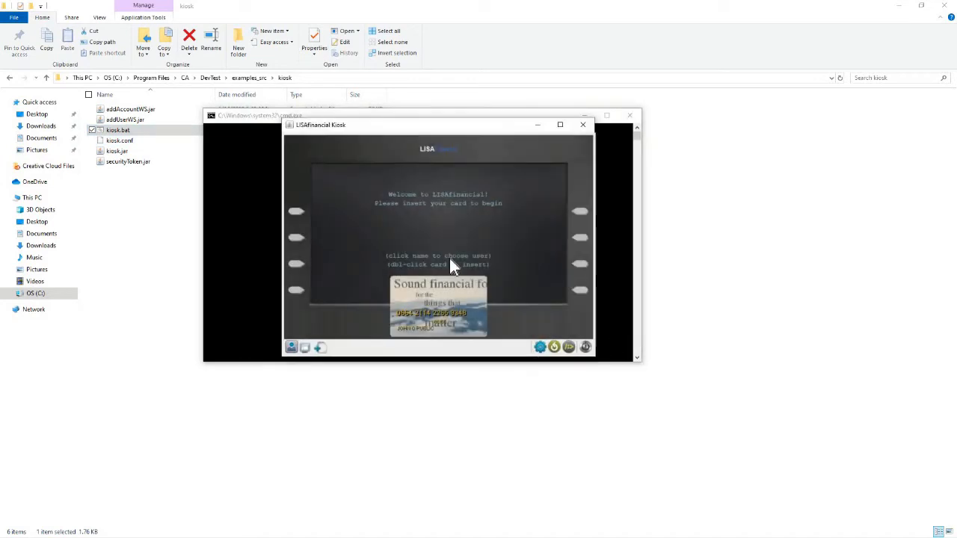
Change the Kiosk Configuration URL's port from 8080 to 39953 and confirm it.
{"action": "left_click", "coordinate": [540, 347]}
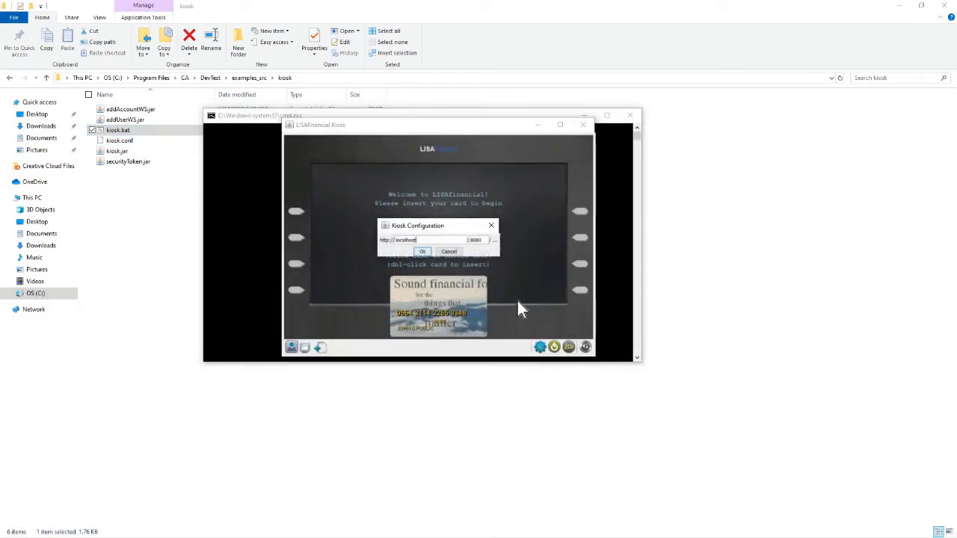
{"action": "double_click", "coordinate": [481, 241]}
{"action": "type", "text": "39953"}
{"action": "left_click", "coordinate": [427, 254]}
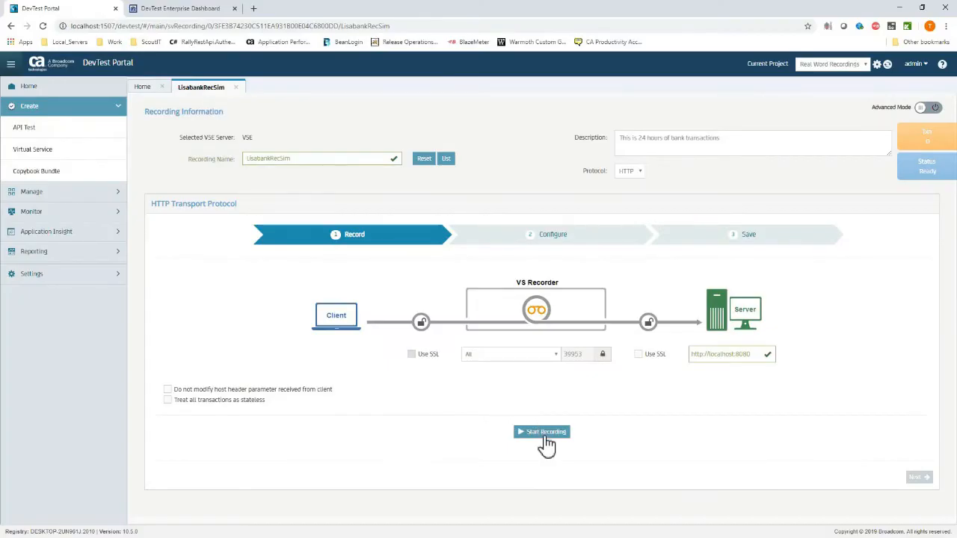
Start the LisabankRecSim capture, minimize the portal to check the kiosk, and expand Monitor.
{"action": "left_click", "coordinate": [542, 433]}
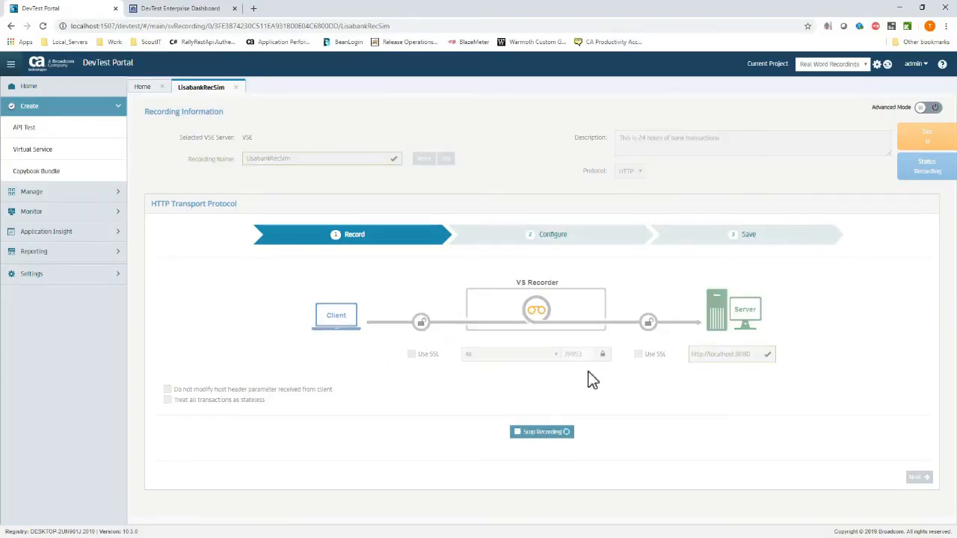
{"action": "left_click", "coordinate": [899, 7]}
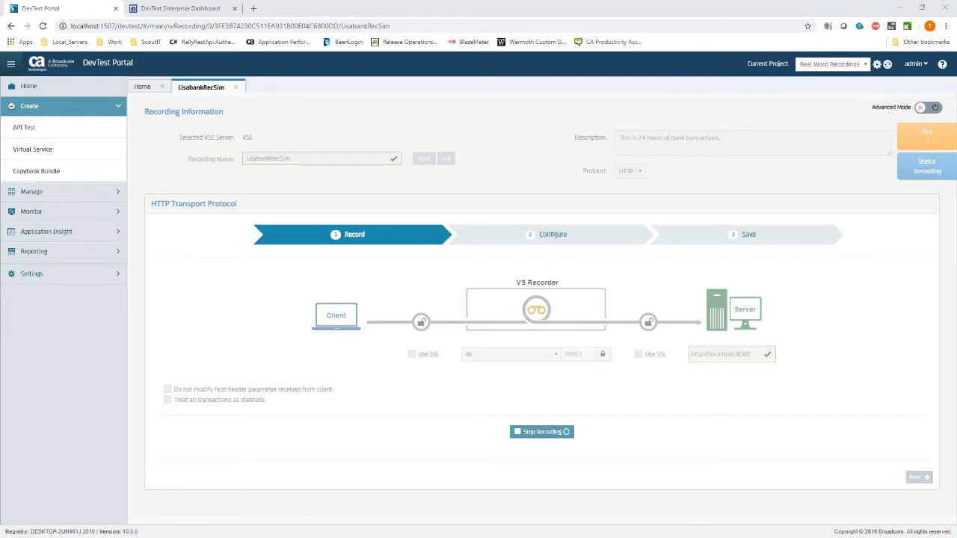
{"action": "left_click", "coordinate": [56, 213]}
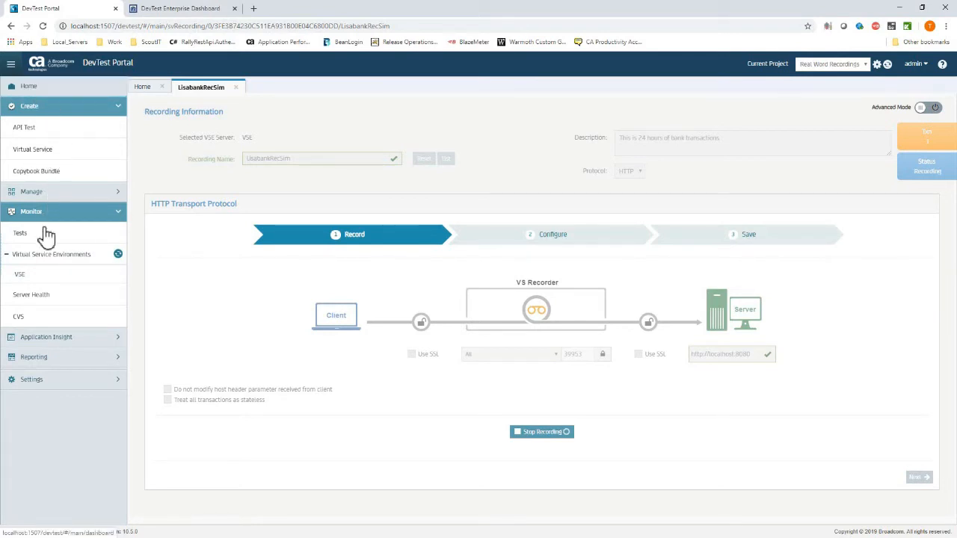
Open the VSE summary showing CarSimRecording and LisabankRecSim both Recording.
{"action": "left_click", "coordinate": [41, 276]}
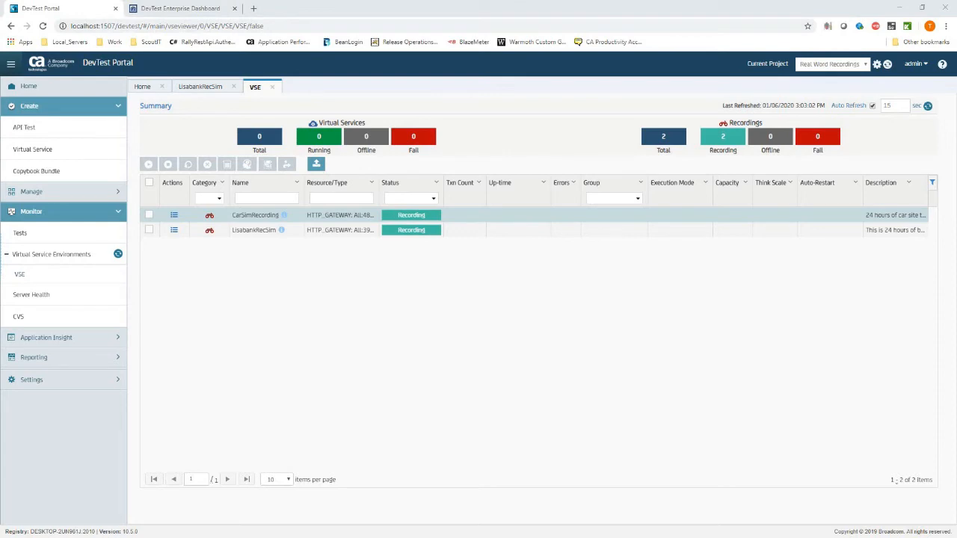
{"action": "key", "text": "alt+Tab"}
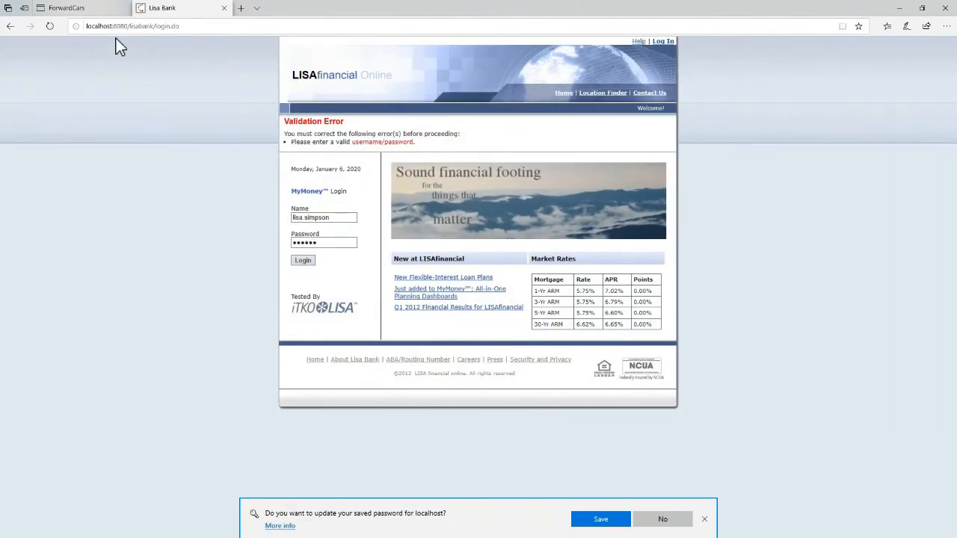
{"action": "left_click", "coordinate": [87, 10]}
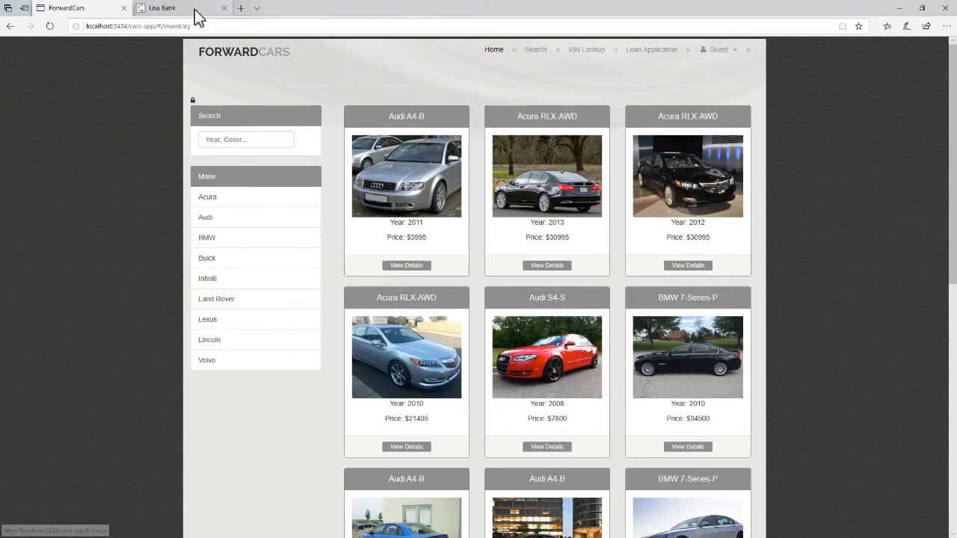
{"action": "left_click", "coordinate": [223, 10]}
{"action": "left_click", "coordinate": [223, 8]}
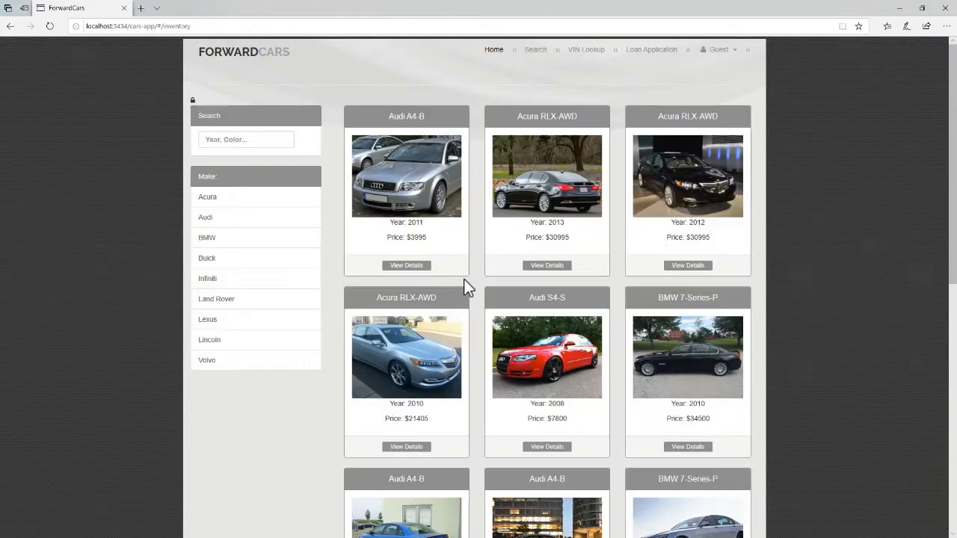
Run VIN history lookups for the Audi A4-B and the Acura RLX-AWD.
{"action": "left_click", "coordinate": [421, 269]}
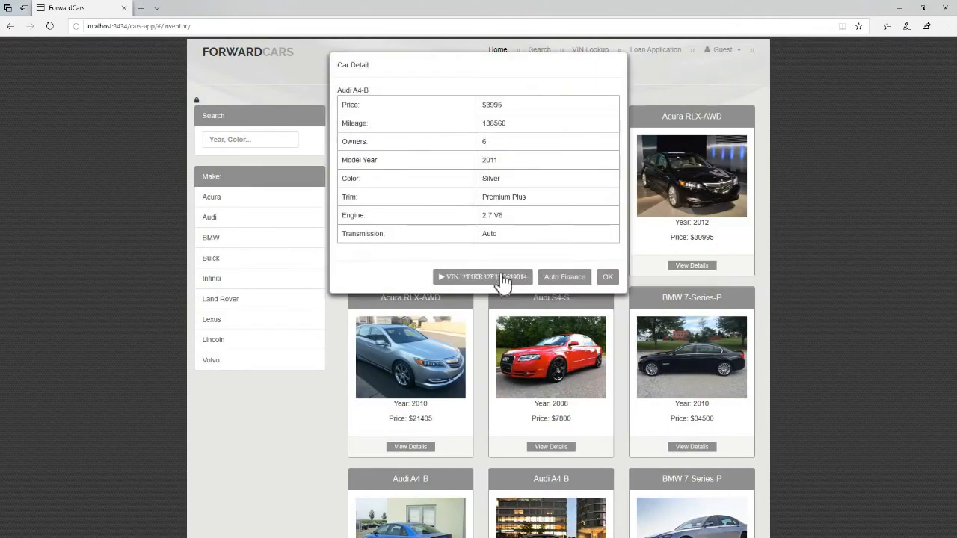
{"action": "left_click", "coordinate": [501, 274]}
{"action": "left_click", "coordinate": [522, 118]}
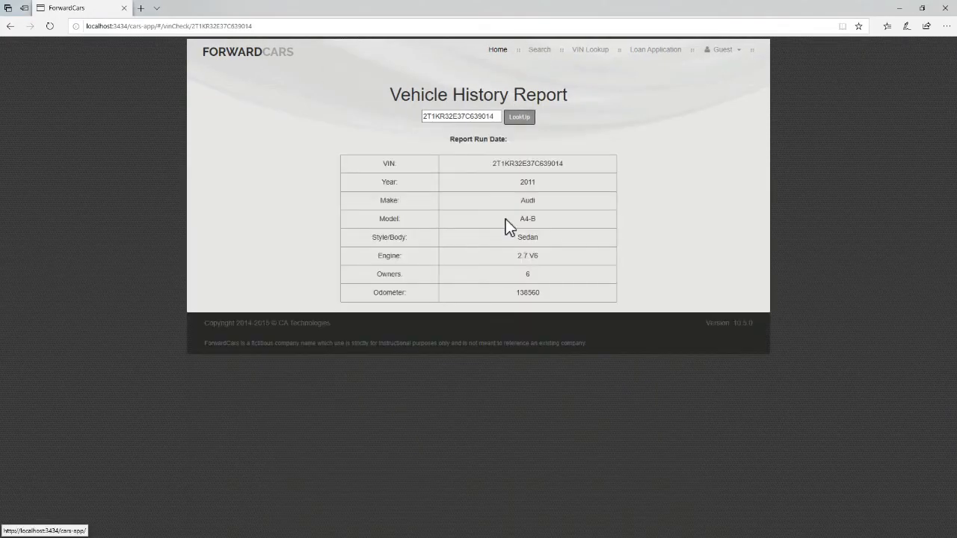
{"action": "left_click", "coordinate": [539, 50]}
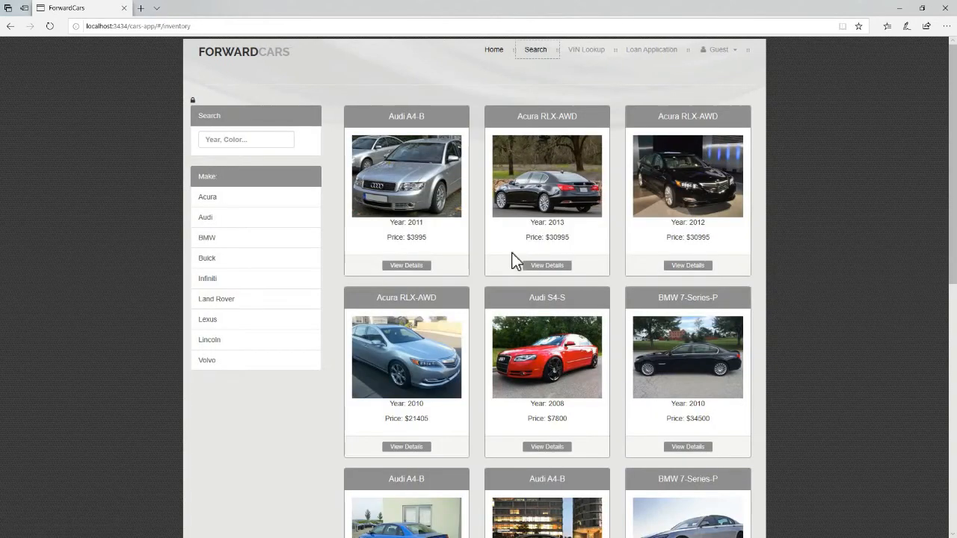
{"action": "left_click", "coordinate": [540, 267]}
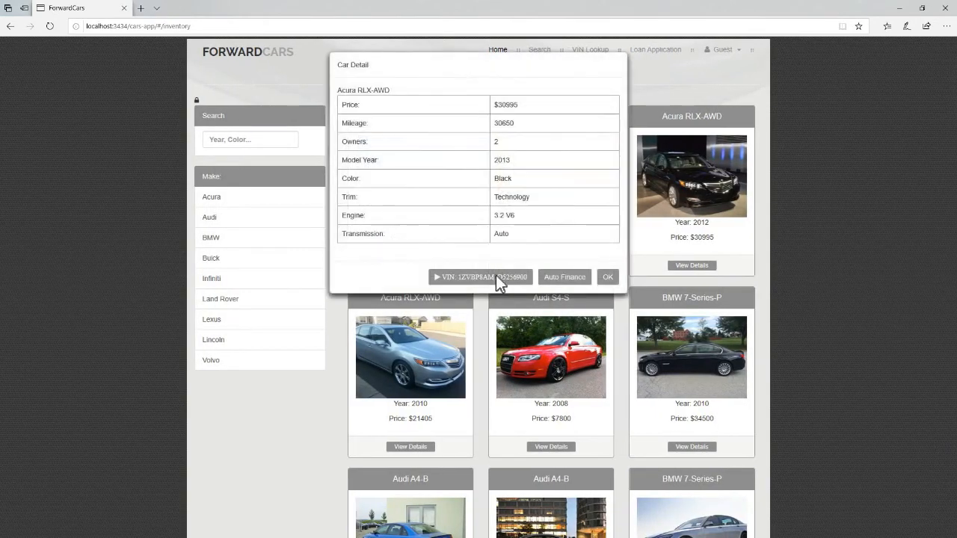
{"action": "left_click", "coordinate": [498, 275]}
{"action": "left_click", "coordinate": [519, 118]}
{"action": "left_click", "coordinate": [542, 50]}
Run the VIN history lookup for the 2009 BMW 7-Series-P, then return Home.
{"action": "scroll", "coordinate": [696, 352], "scroll_direction": "down", "scroll_amount": 1}
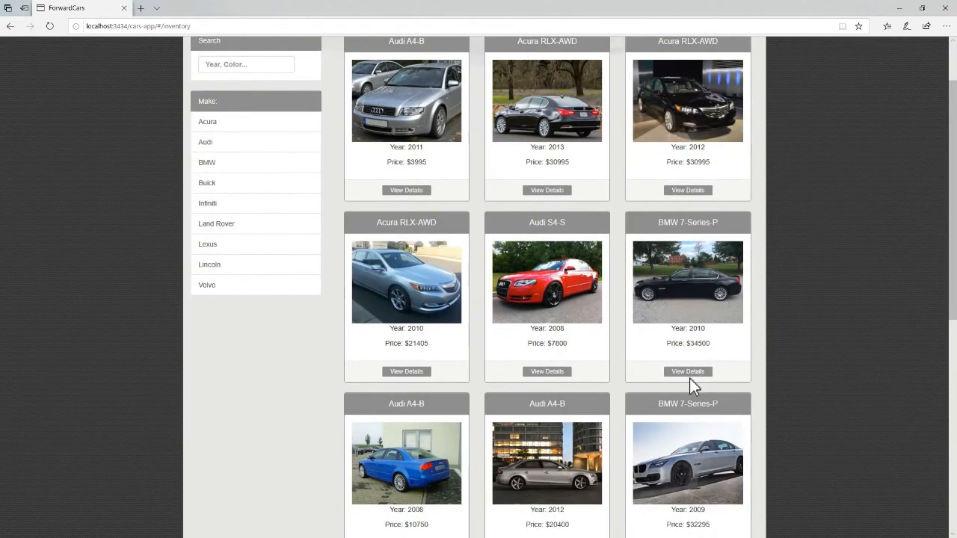
{"action": "scroll", "coordinate": [688, 404], "scroll_direction": "down", "scroll_amount": 1}
{"action": "left_click", "coordinate": [685, 478]}
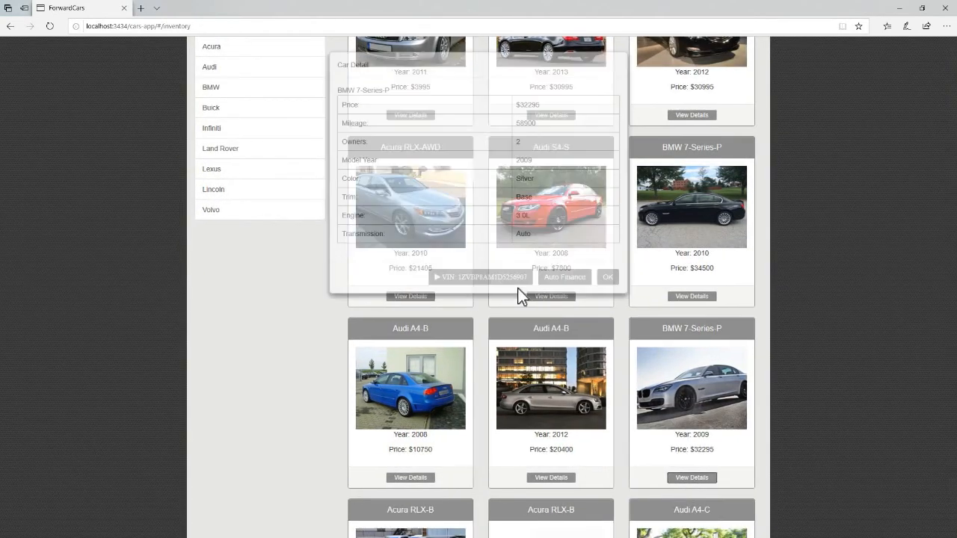
{"action": "left_click", "coordinate": [501, 278]}
{"action": "left_click", "coordinate": [517, 120]}
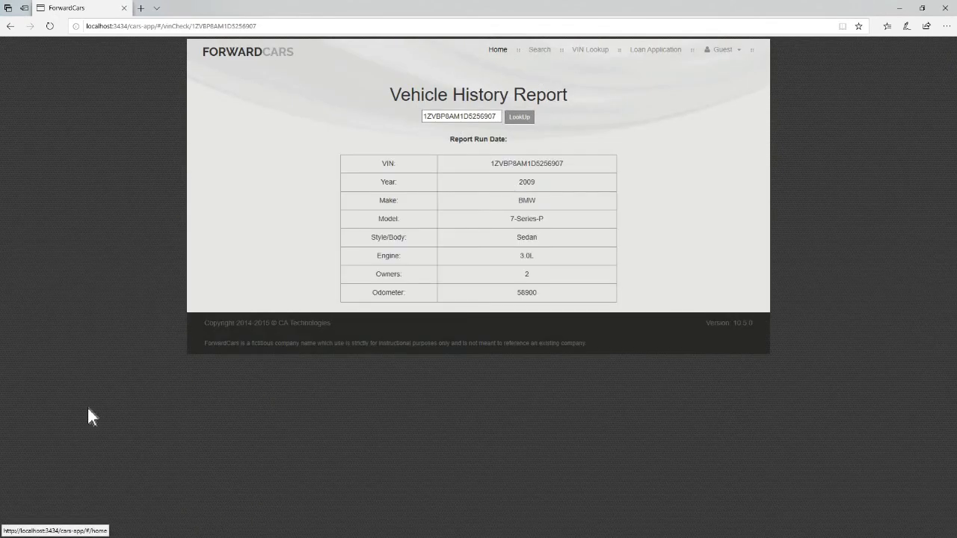
{"action": "left_click", "coordinate": [498, 51]}
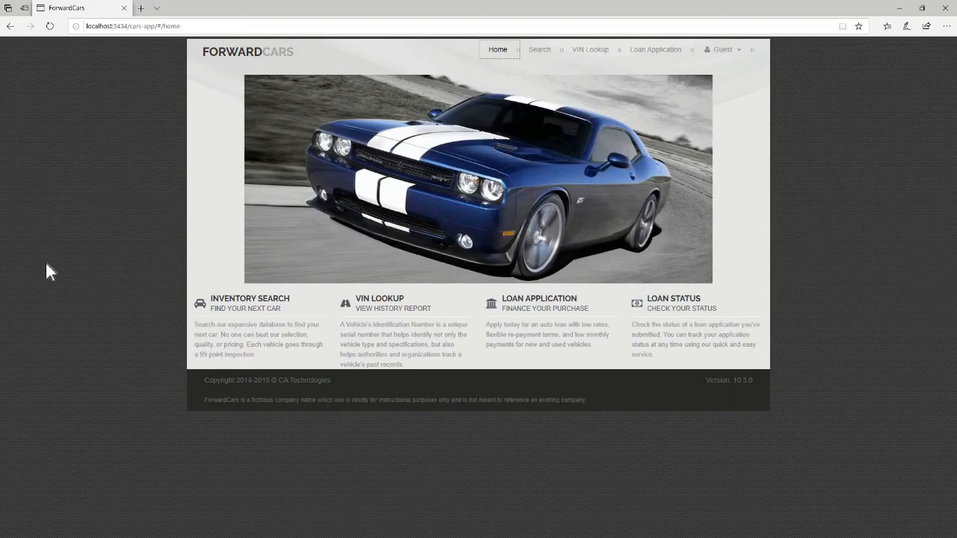
Log in to ForwardCars with the saved autocomplete account and return to the car inventory.
{"action": "left_click", "coordinate": [736, 51]}
{"action": "left_click", "coordinate": [716, 68]}
{"action": "left_click", "coordinate": [489, 113]}
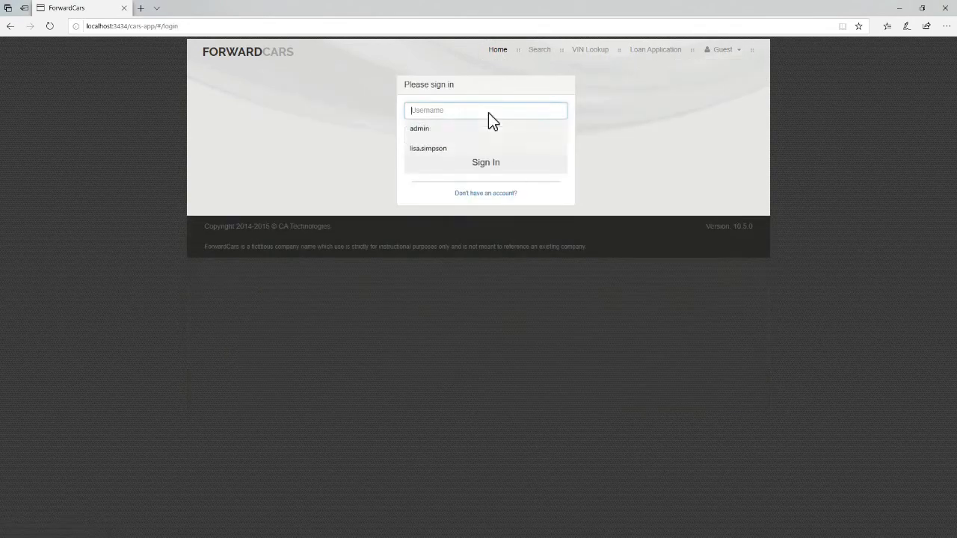
{"action": "left_click", "coordinate": [468, 149]}
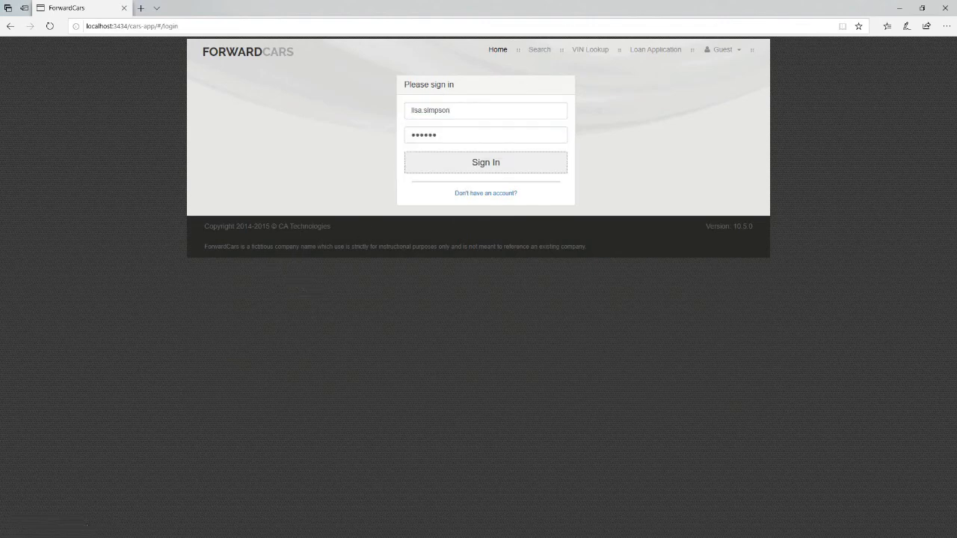
{"action": "key", "text": "Return"}
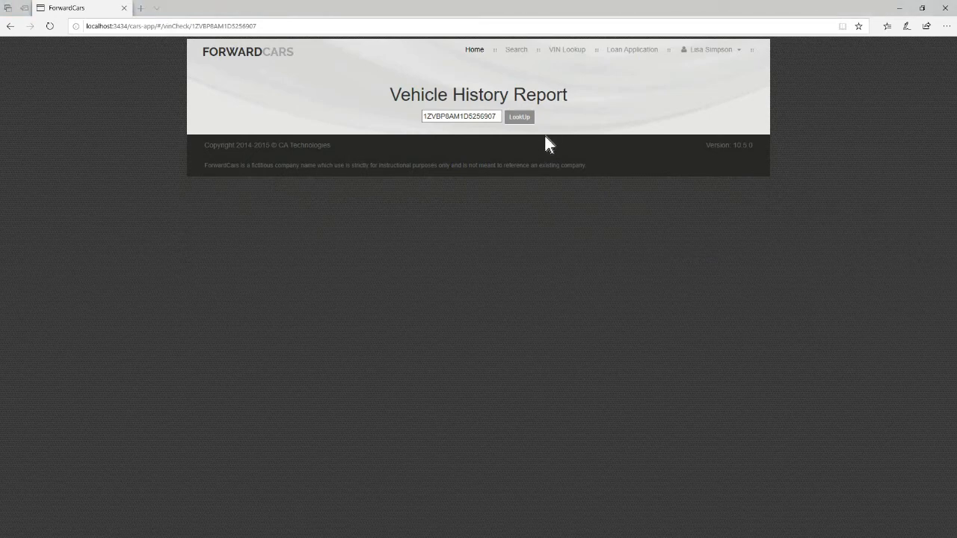
{"action": "left_click", "coordinate": [516, 50]}
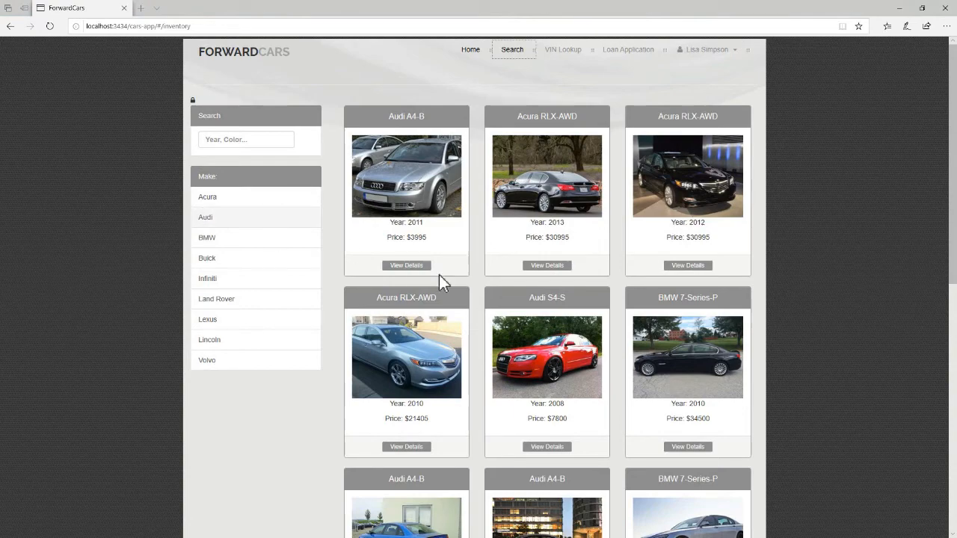
Submit a 36-month auto-finance application for the 2011 Audi A4-B.
{"action": "left_click", "coordinate": [407, 265]}
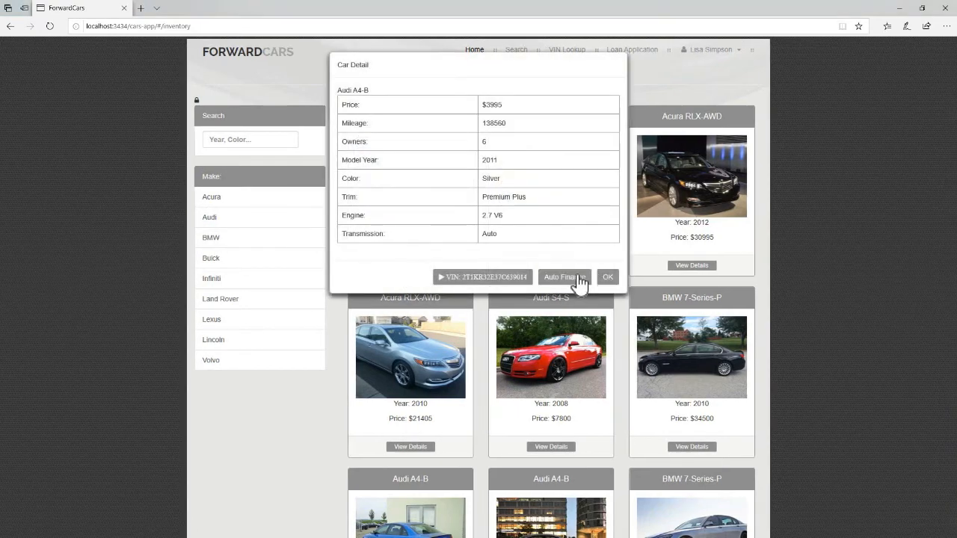
{"action": "left_click", "coordinate": [564, 278]}
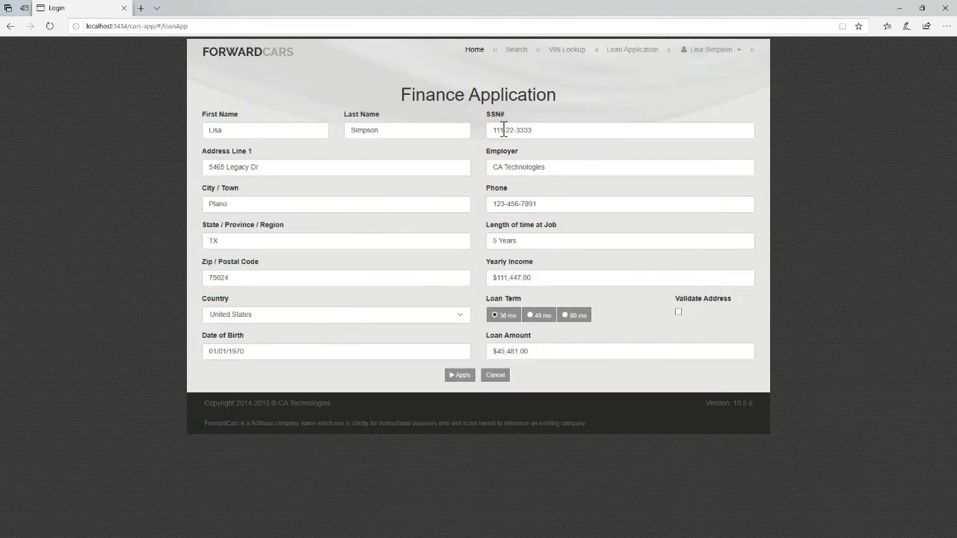
{"action": "left_click", "coordinate": [460, 377]}
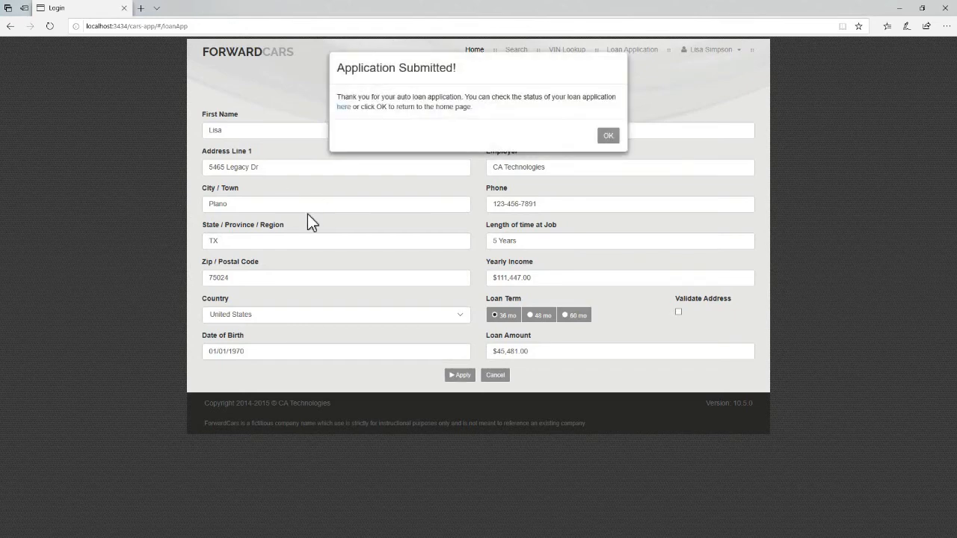
{"action": "left_click", "coordinate": [608, 137]}
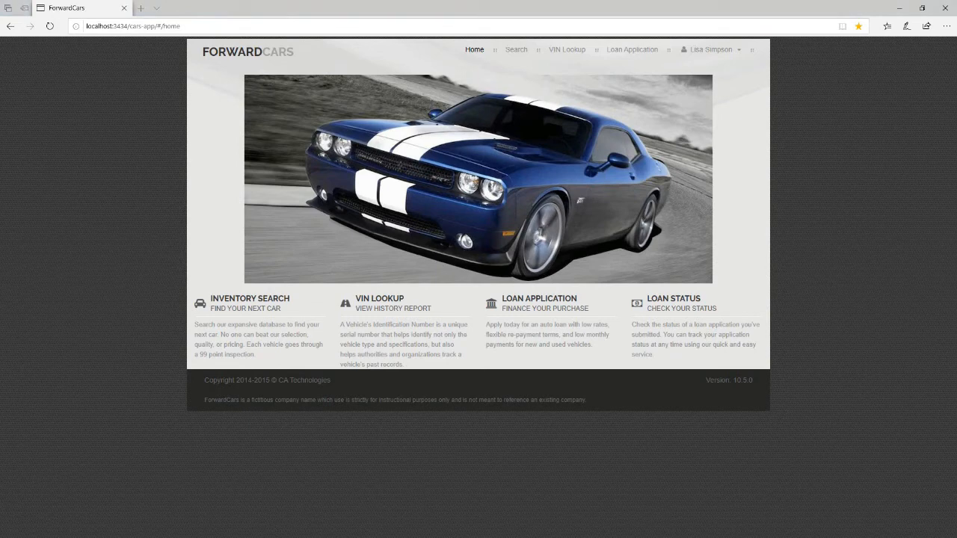
Check the new application under Loan Status, then log out.
{"action": "left_click", "coordinate": [723, 51]}
{"action": "left_click", "coordinate": [716, 68]}
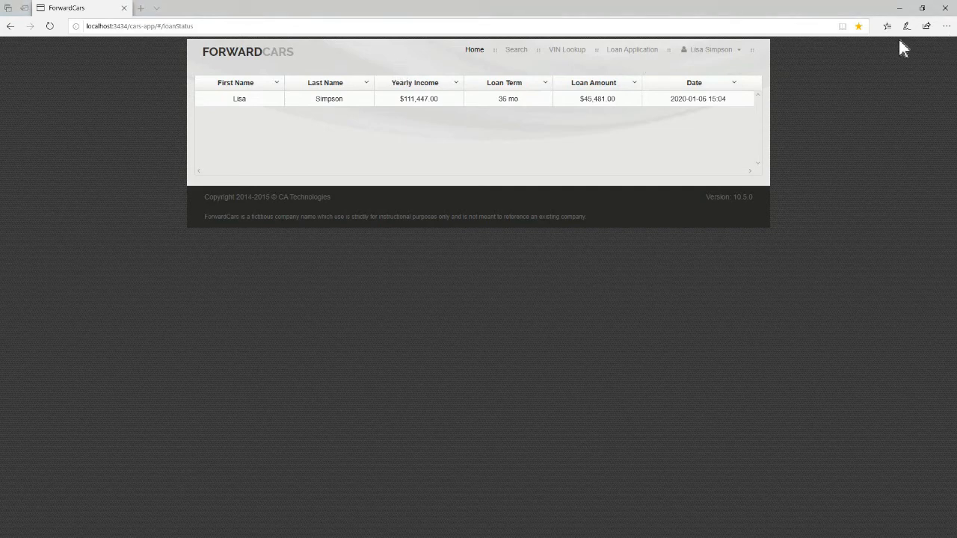
{"action": "left_click", "coordinate": [740, 51]}
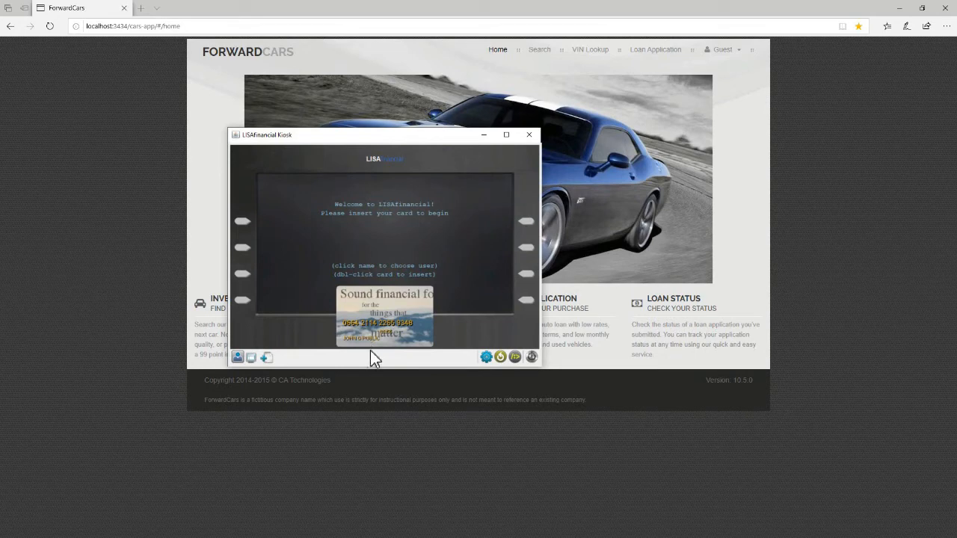
Insert a different customer's bank card into the kiosk and enter its PIN.
{"action": "left_click", "coordinate": [370, 343]}
{"action": "left_click", "coordinate": [370, 380]}
{"action": "double_click", "coordinate": [405, 312]}
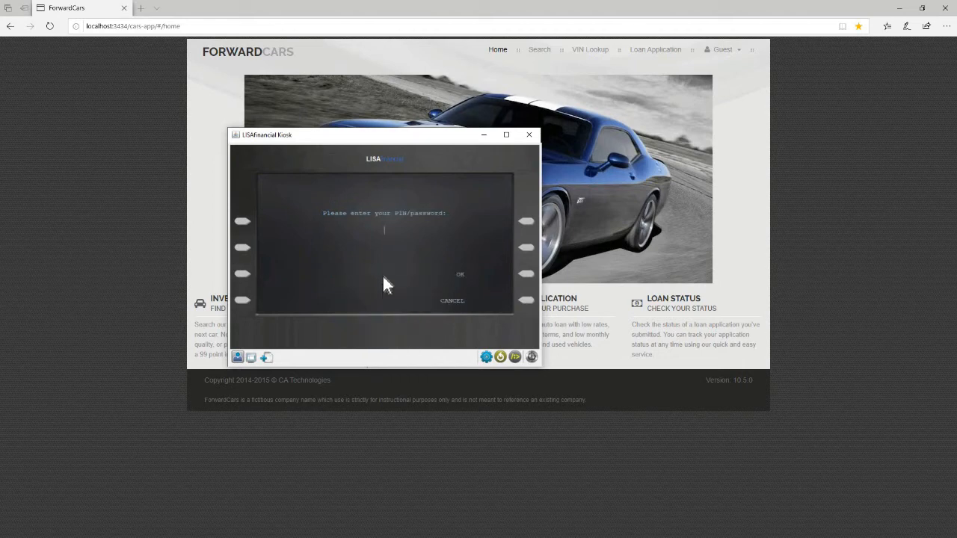
{"action": "type", "text": "******"}
{"action": "left_click", "coordinate": [528, 275]}
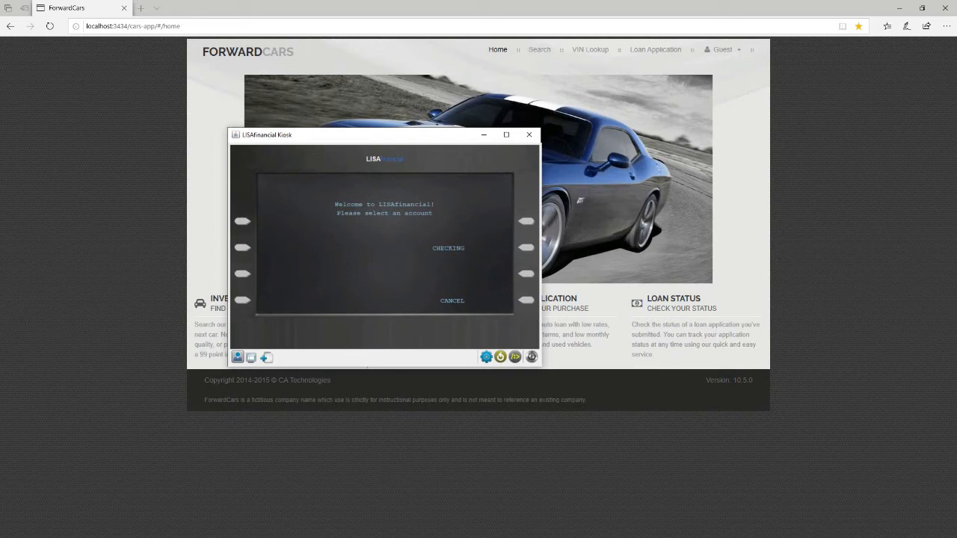
{"action": "key", "text": "alt+Tab"}
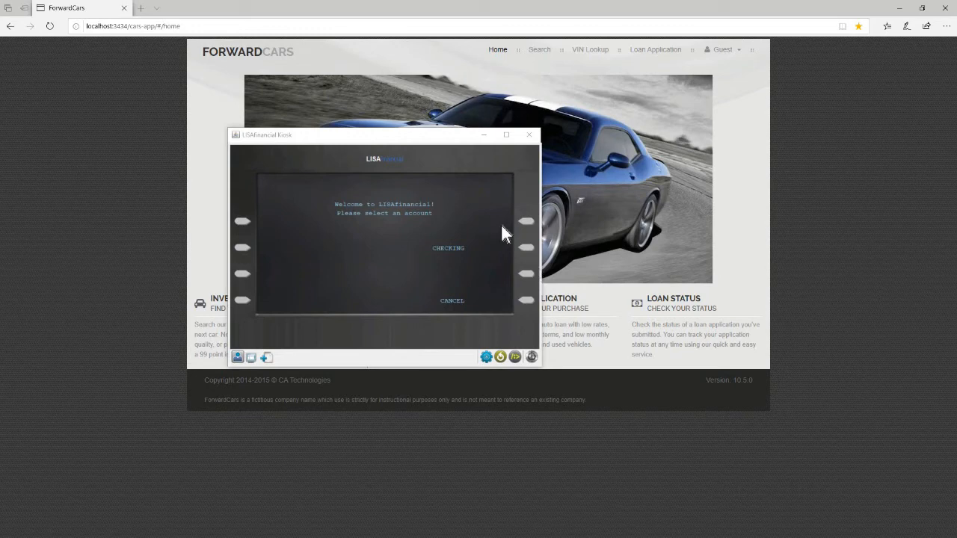
Check the checking account's $1,000.00 balance and return to the transaction choices.
{"action": "left_click", "coordinate": [526, 249]}
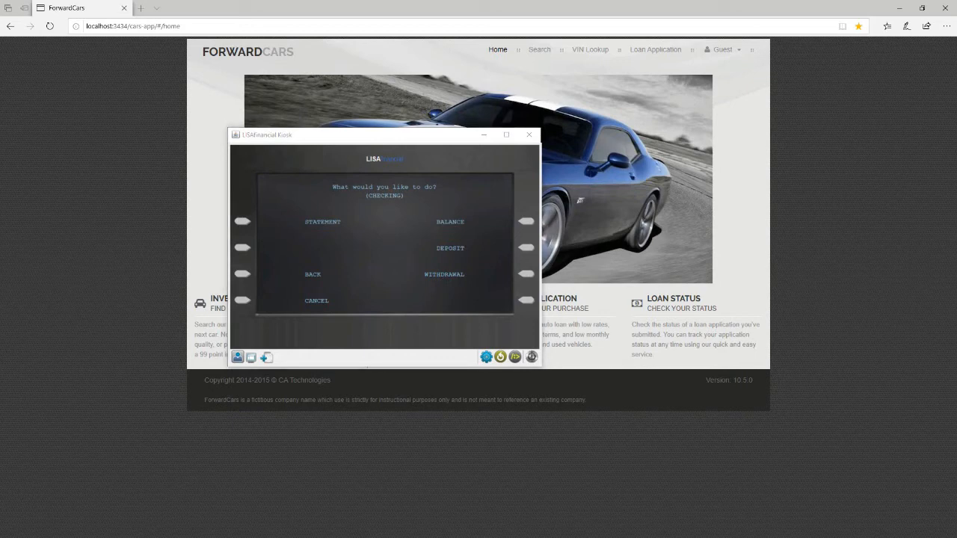
{"action": "left_click", "coordinate": [526, 222]}
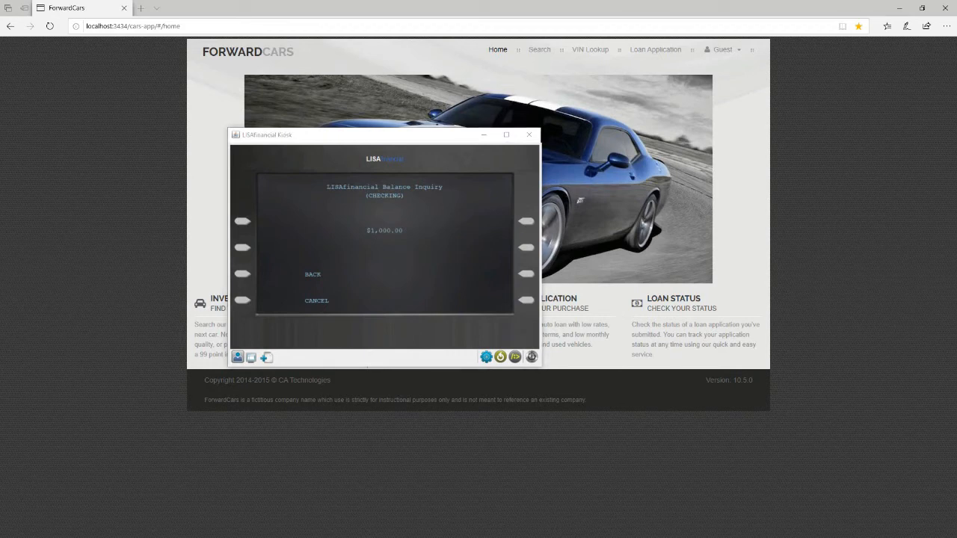
{"action": "left_click", "coordinate": [242, 274]}
Deposit $40.00, withdraw $40.00 from checking, then reset the kiosk.
{"action": "left_click", "coordinate": [527, 253]}
{"action": "left_click", "coordinate": [527, 223]}
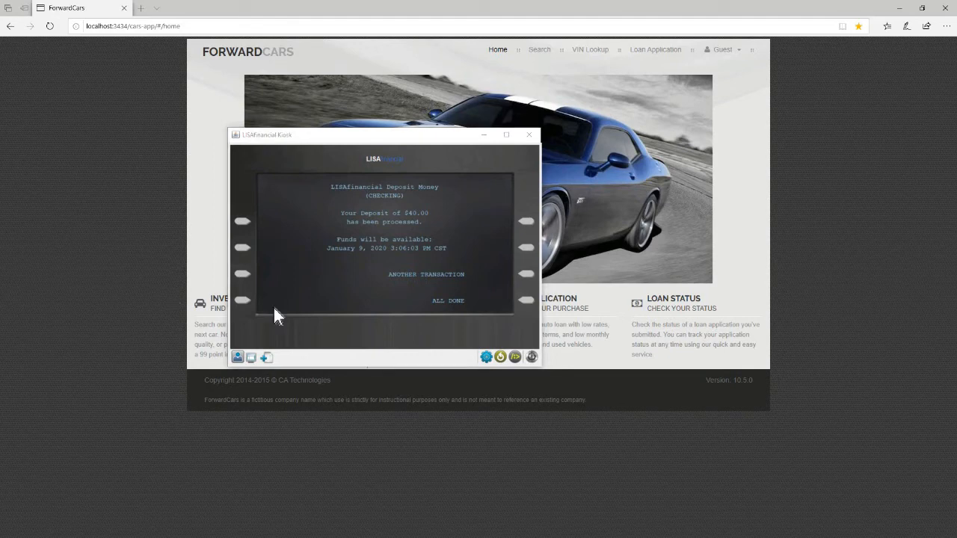
{"action": "left_click", "coordinate": [528, 275]}
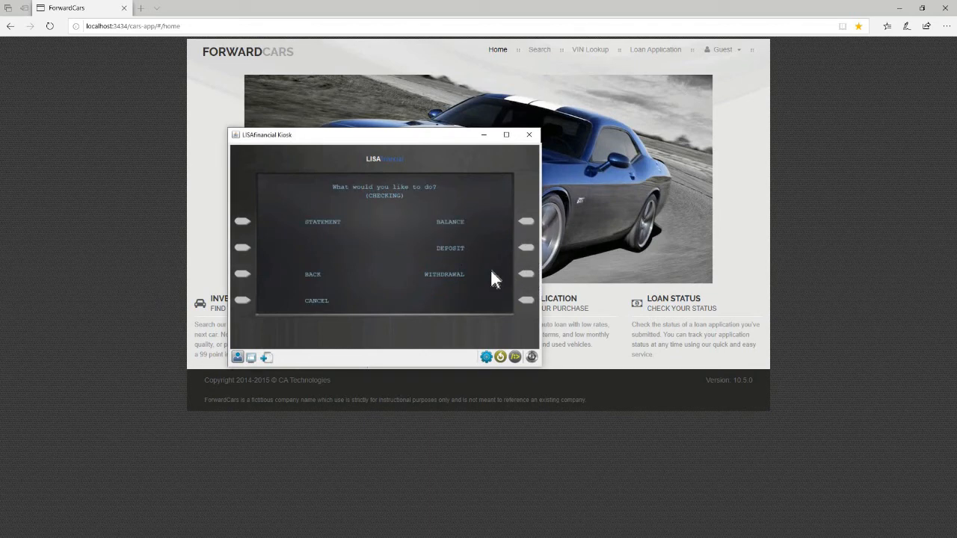
{"action": "left_click", "coordinate": [526, 276]}
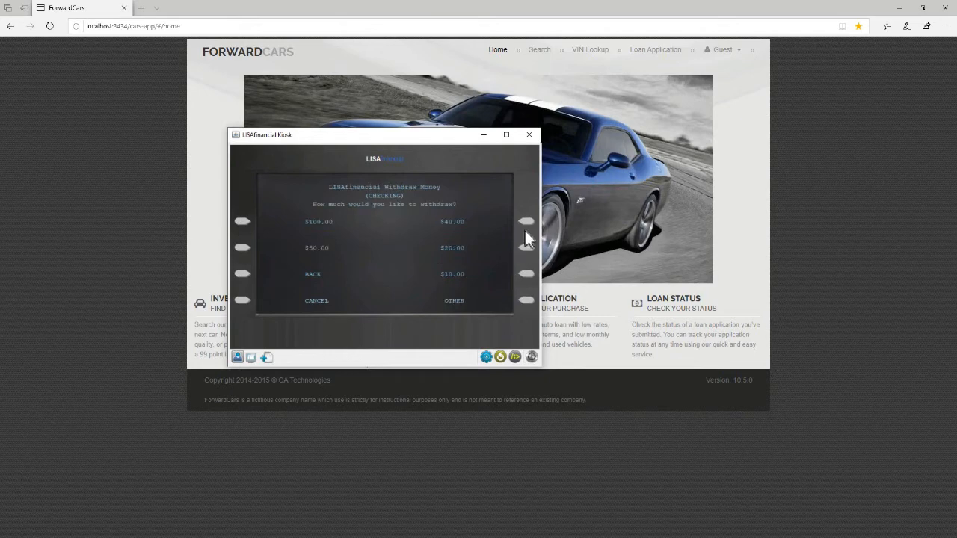
{"action": "left_click", "coordinate": [526, 226]}
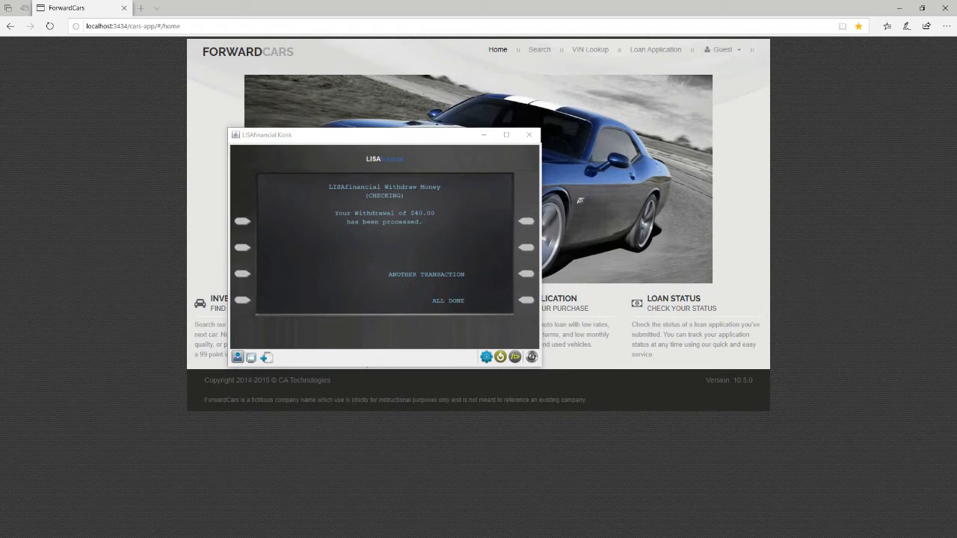
{"action": "left_click", "coordinate": [500, 356]}
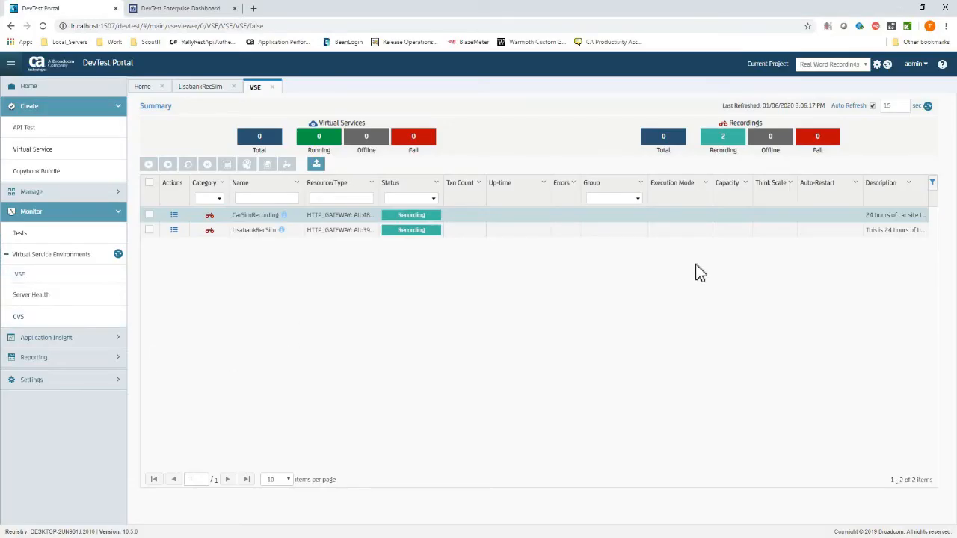
Refresh the VSE summary and inspect the CarSimRecording and LisabankRecSim recording details.
{"action": "left_click", "coordinate": [930, 108]}
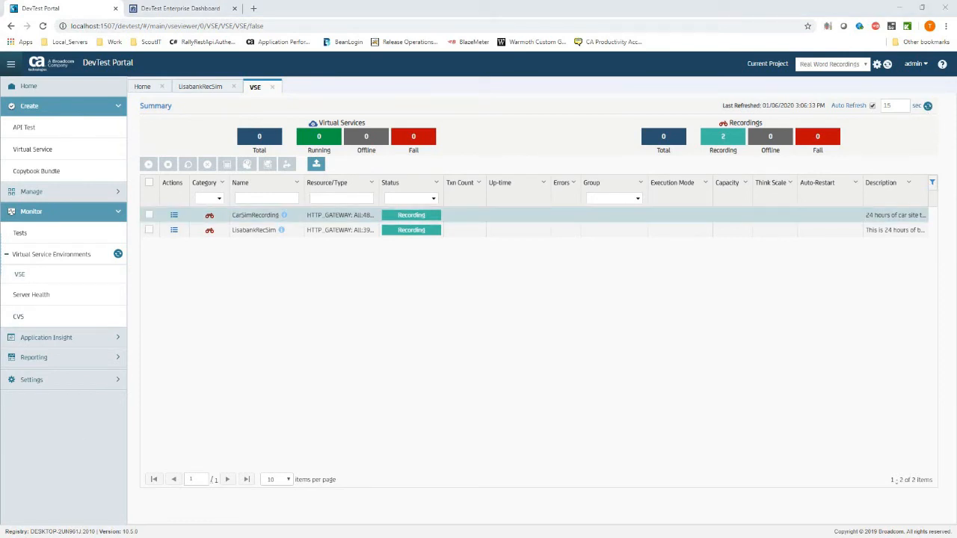
{"action": "left_click", "coordinate": [174, 216]}
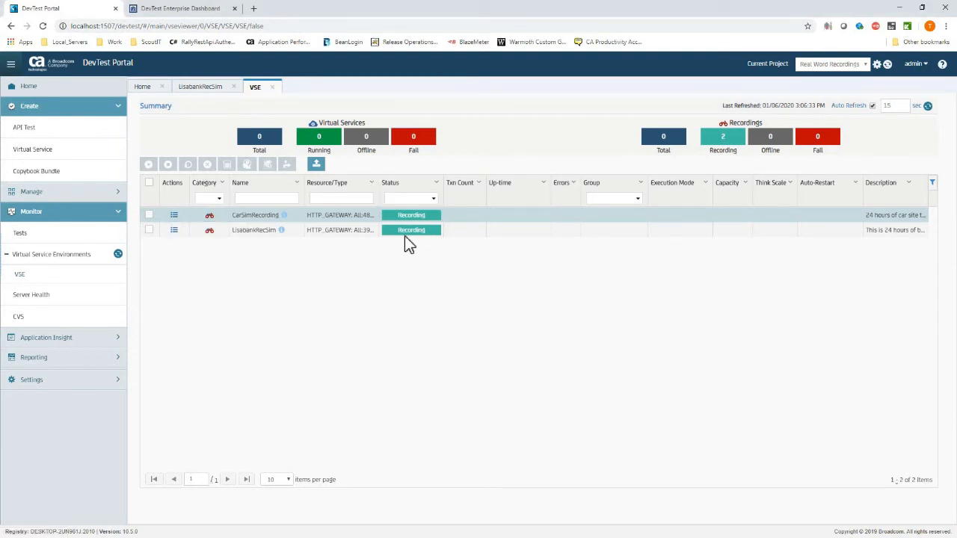
{"action": "left_click", "coordinate": [174, 231]}
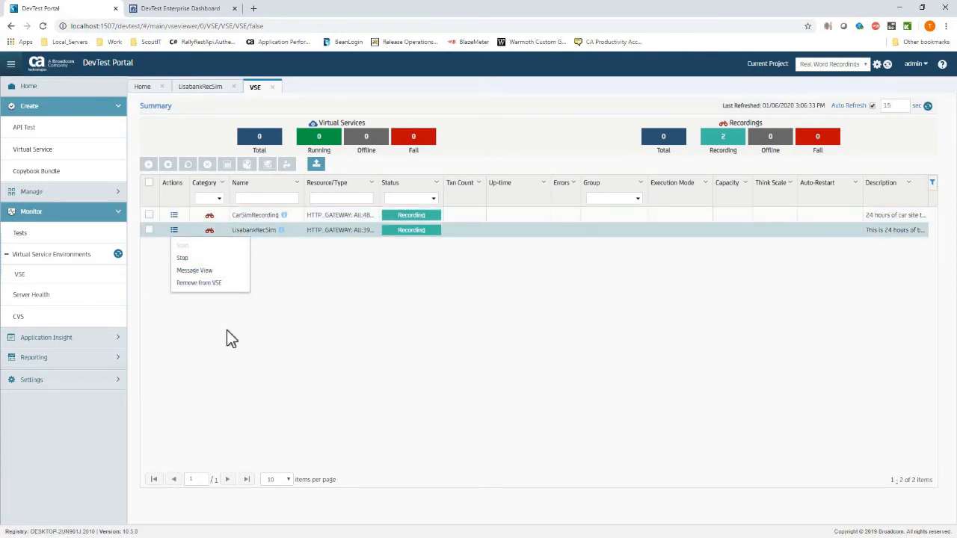
{"action": "left_click", "coordinate": [282, 230]}
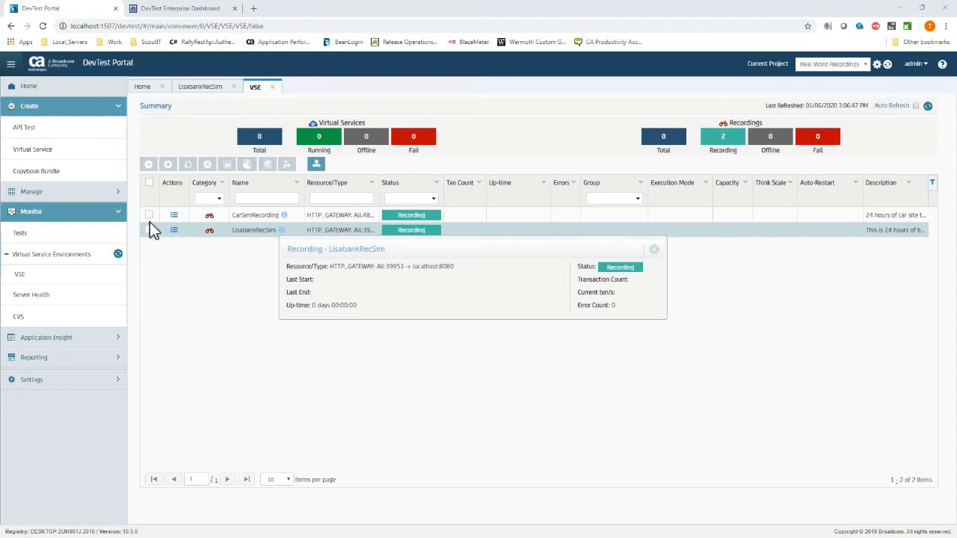
Stop both recordings and dismiss the shutdown success message.
{"action": "left_click", "coordinate": [149, 183]}
{"action": "left_click", "coordinate": [168, 163]}
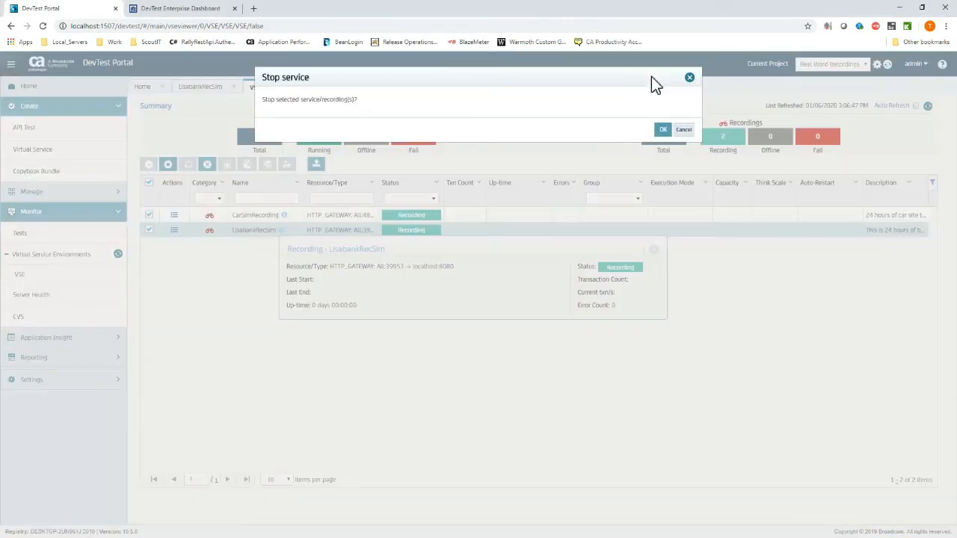
{"action": "left_click", "coordinate": [662, 130]}
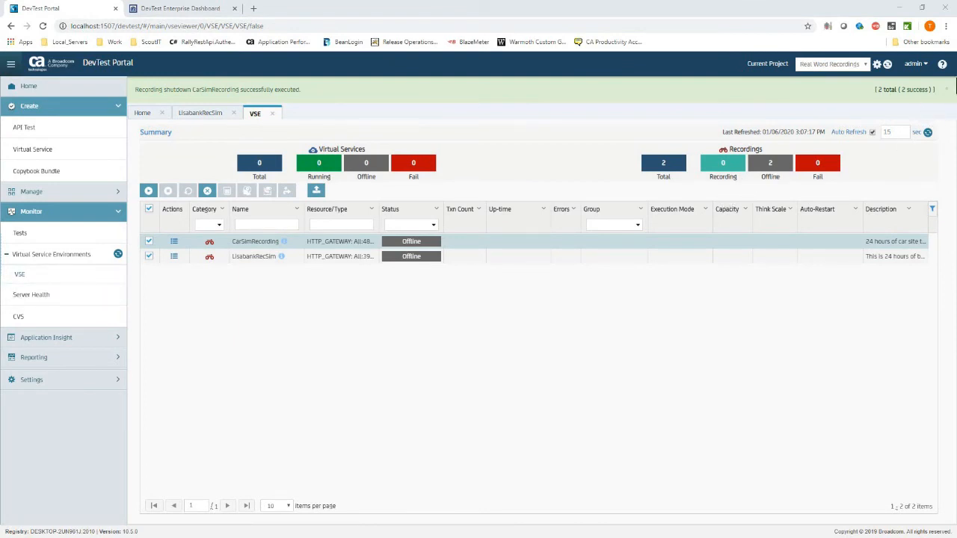
{"action": "left_click", "coordinate": [946, 90]}
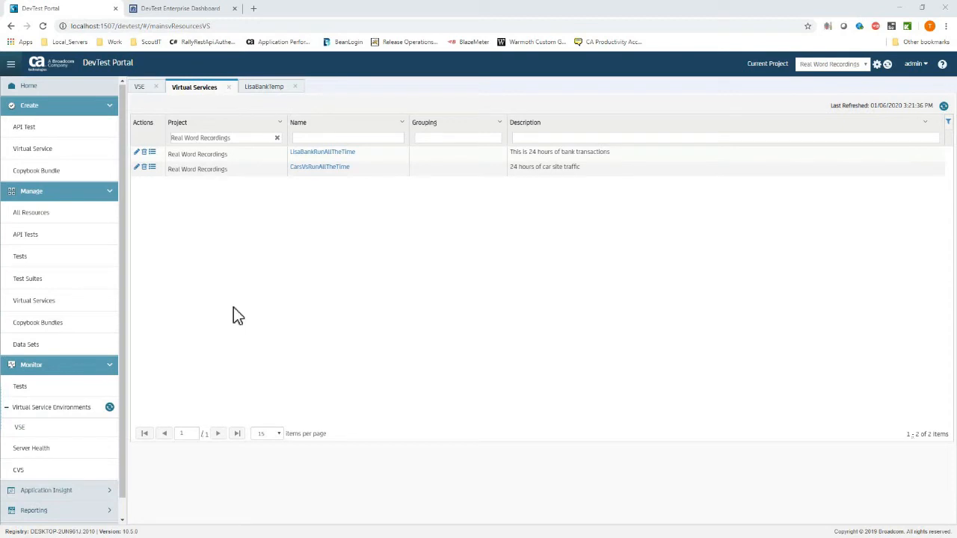
Close the LisaBankTemp and Virtual Services pages and collapse the navigation sections.
{"action": "left_click", "coordinate": [264, 87]}
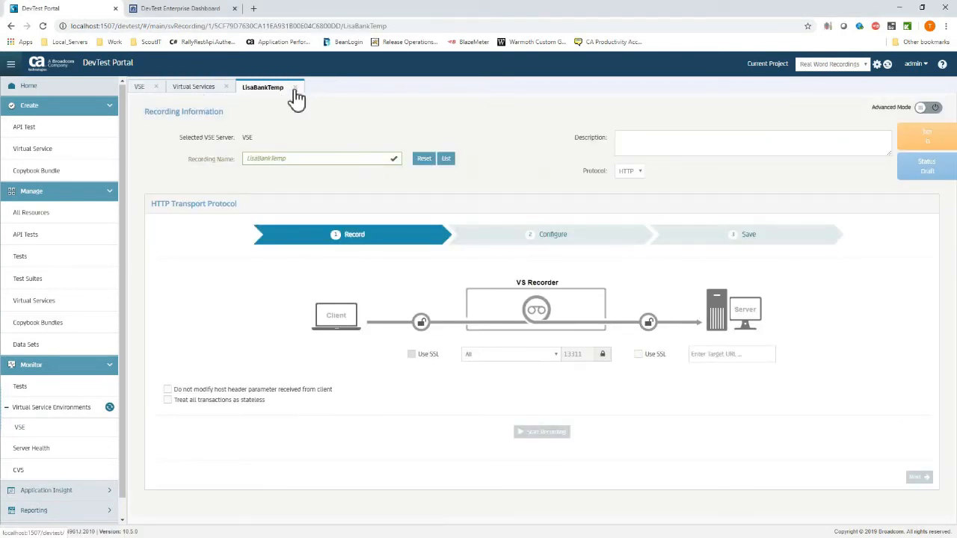
{"action": "left_click", "coordinate": [156, 86]}
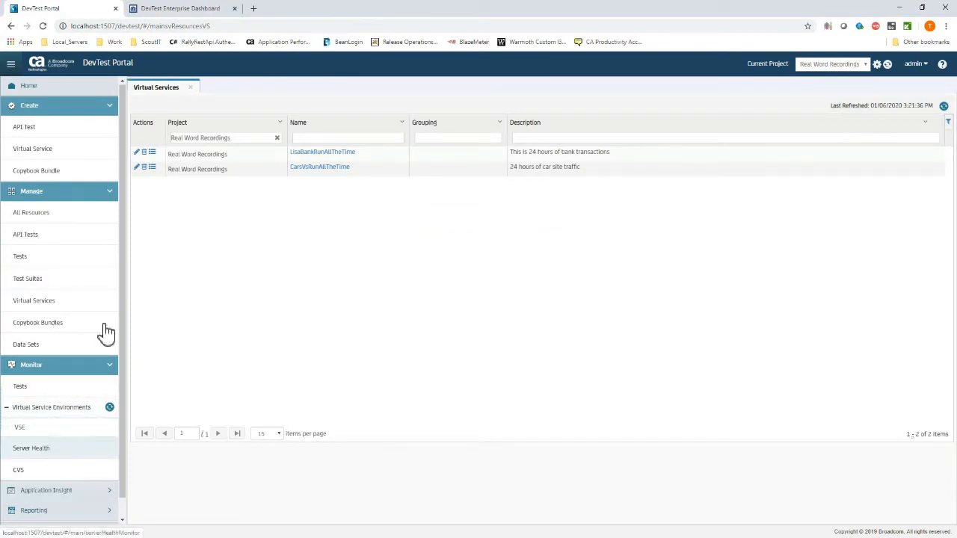
{"action": "left_click", "coordinate": [66, 109]}
{"action": "left_click", "coordinate": [82, 126]}
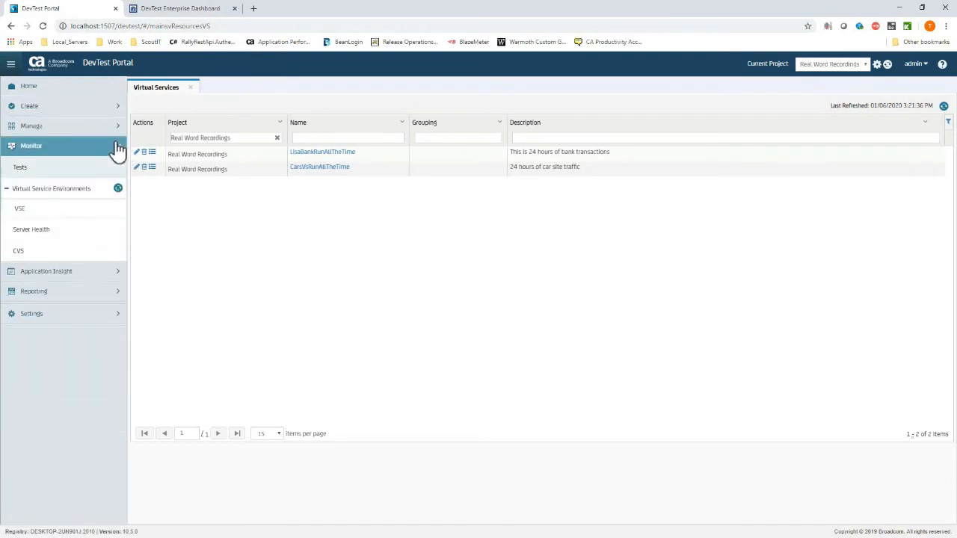
{"action": "left_click", "coordinate": [47, 147]}
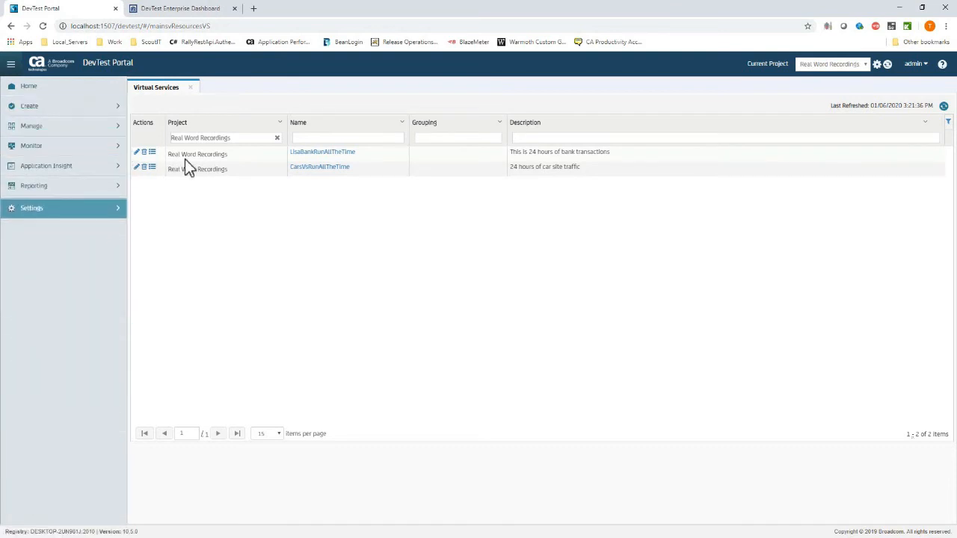
{"action": "left_click", "coordinate": [193, 88]}
Create a virtual service named CarsRecTemp, then open the CarsVsRunAllTheTime recording.
{"action": "left_click", "coordinate": [15, 105]}
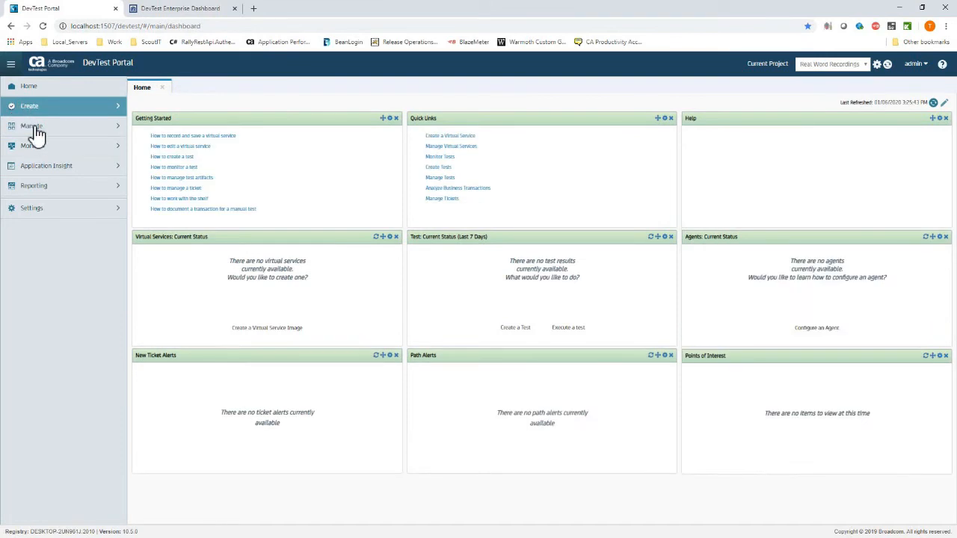
{"action": "left_click", "coordinate": [39, 149]}
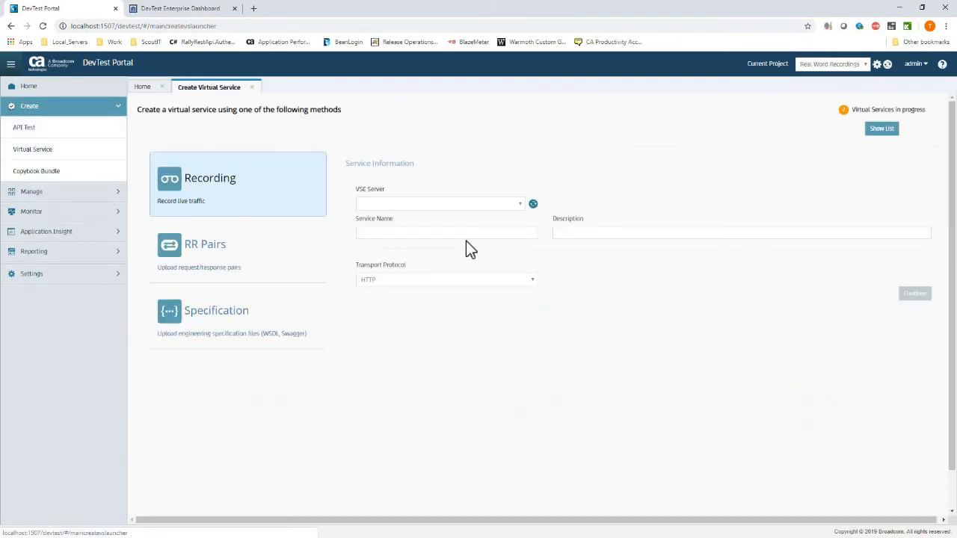
{"action": "left_click", "coordinate": [465, 234]}
{"action": "type", "text": "CarsRecTemp"}
{"action": "left_click", "coordinate": [908, 298]}
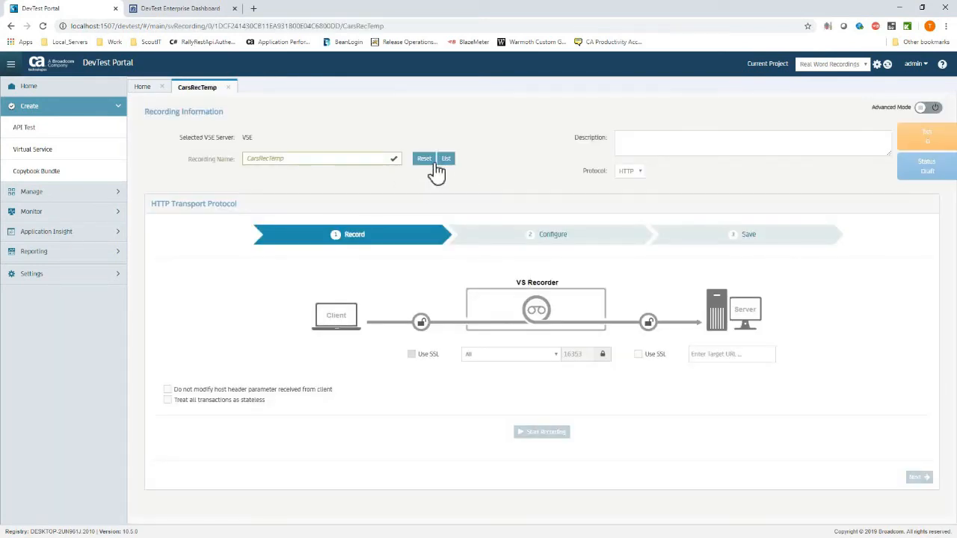
{"action": "left_click", "coordinate": [442, 159]}
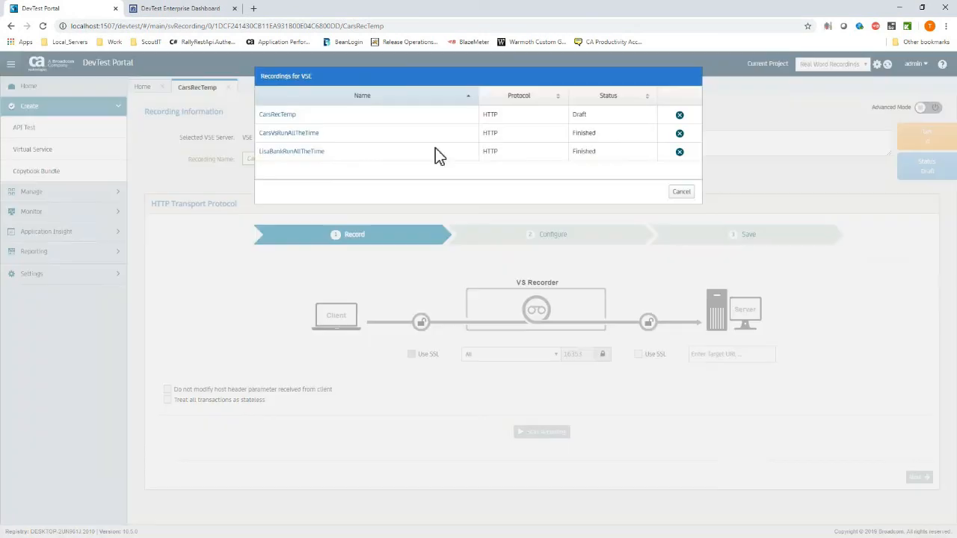
{"action": "left_click", "coordinate": [285, 134]}
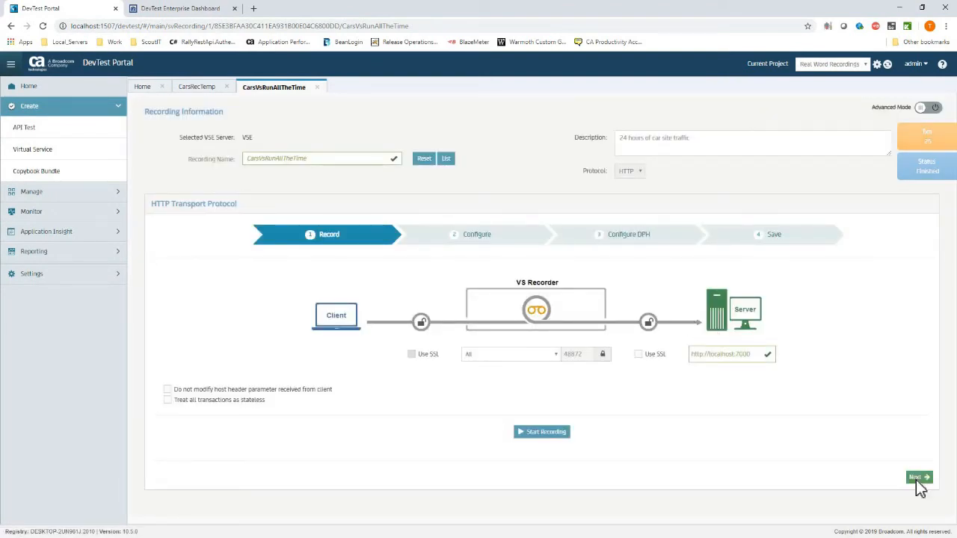
Advance the recording to save and deploy, cancelling the overwrite of the same-named service.
{"action": "left_click", "coordinate": [918, 477]}
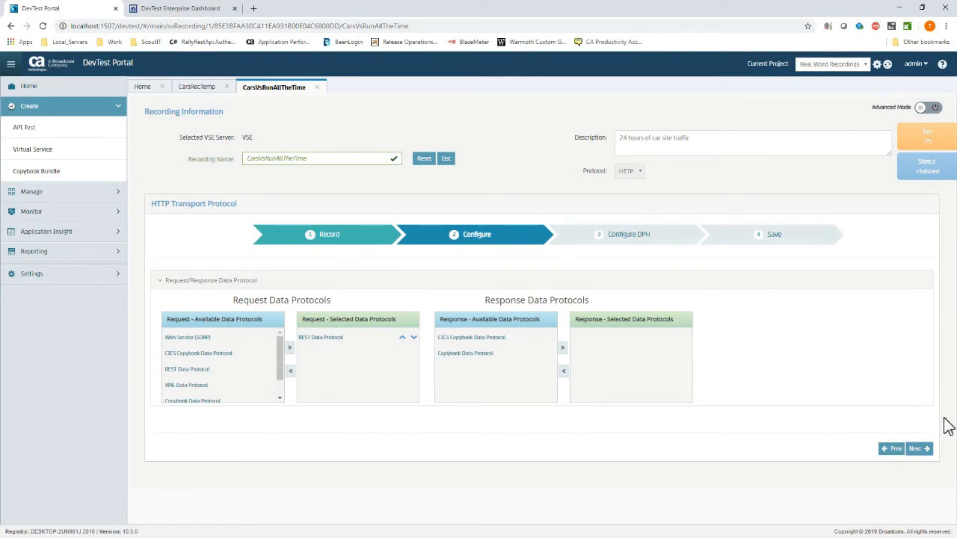
{"action": "left_click", "coordinate": [919, 448]}
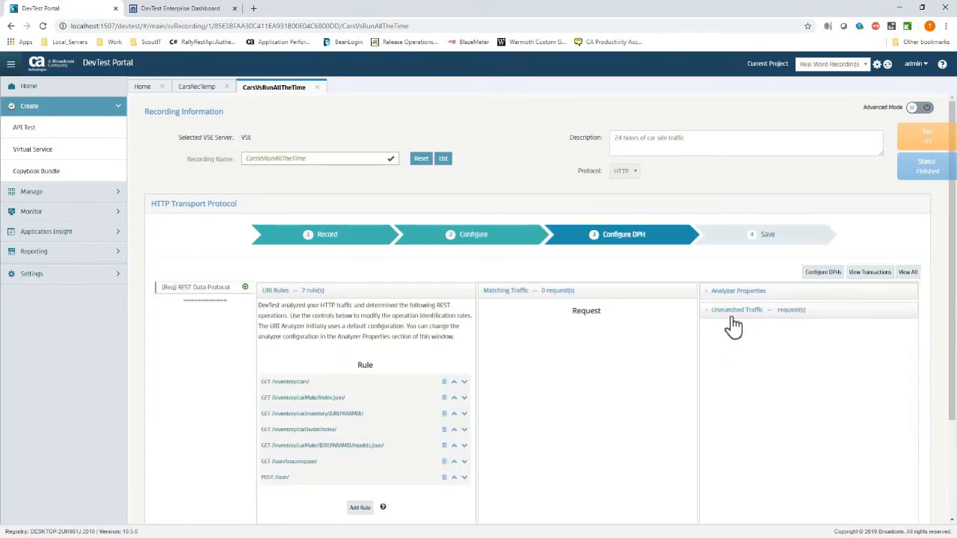
{"action": "scroll", "coordinate": [801, 442], "scroll_direction": "down", "scroll_amount": 3}
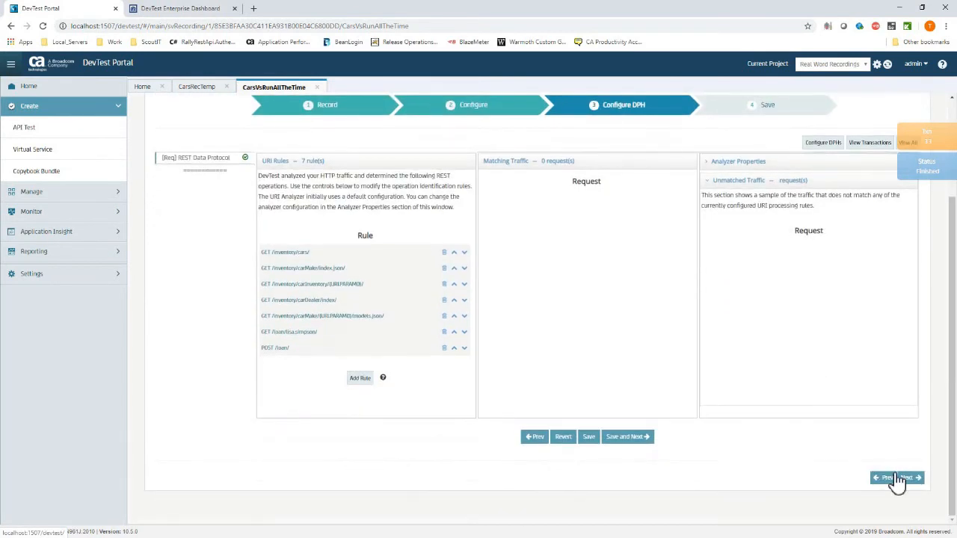
{"action": "left_click", "coordinate": [629, 437]}
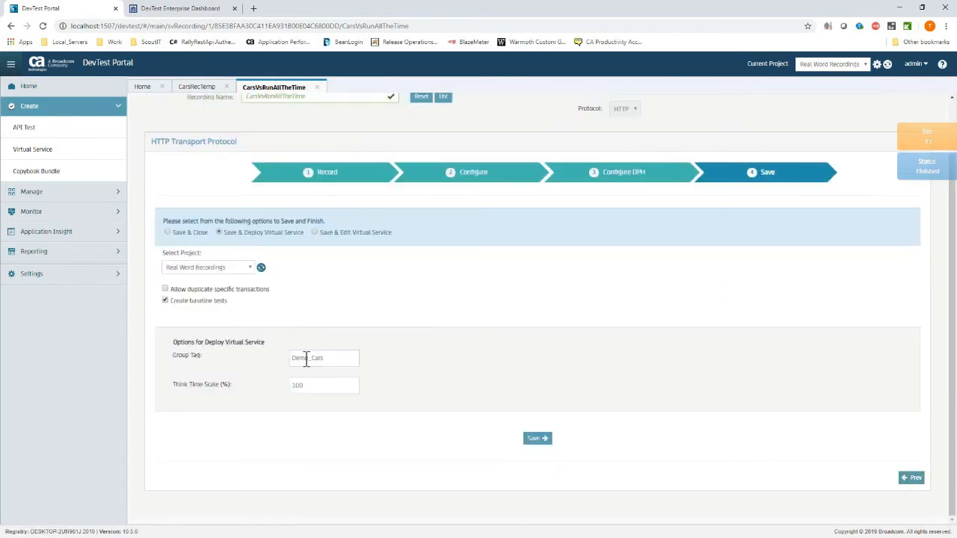
{"action": "left_click", "coordinate": [454, 444]}
{"action": "left_click", "coordinate": [539, 439]}
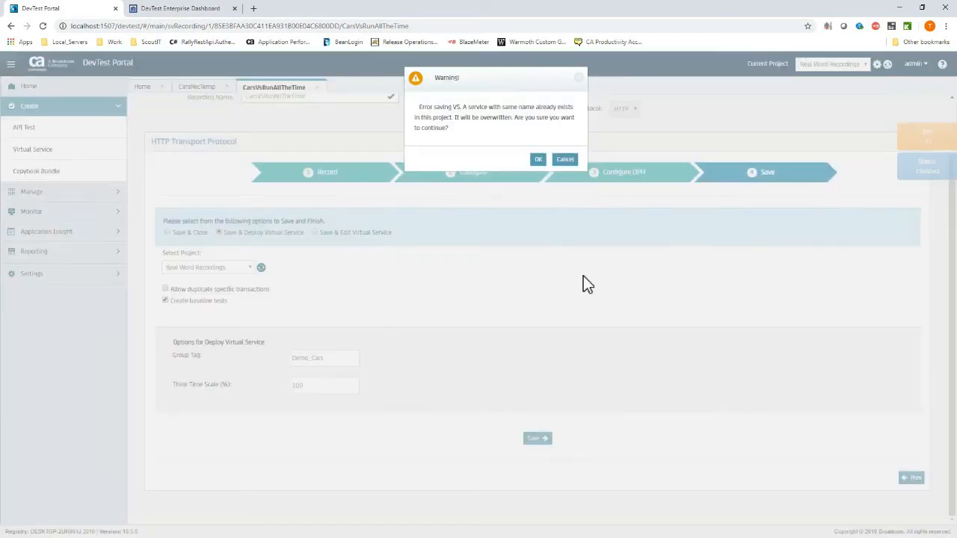
{"action": "left_click", "coordinate": [566, 162]}
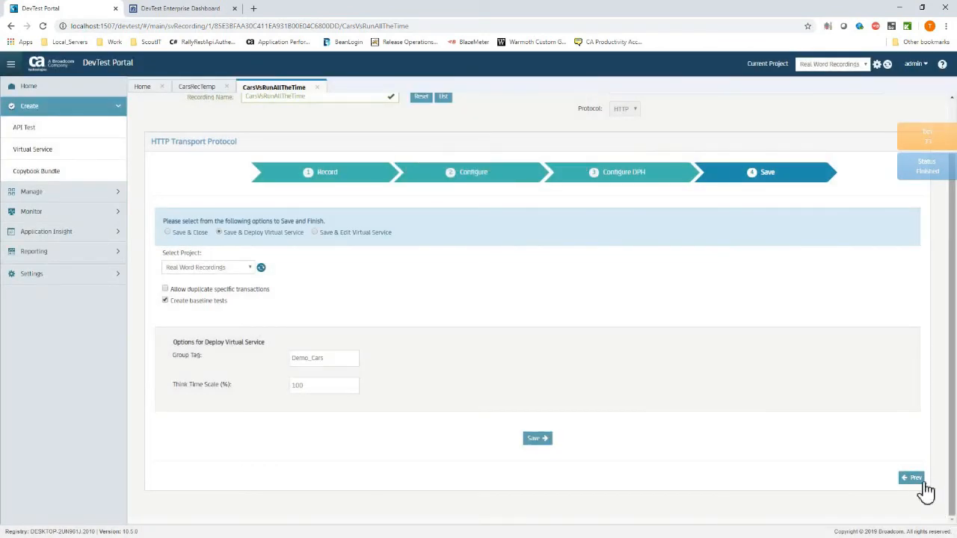
Go back to Configure and rename the recording to Cars_VS_Run.
{"action": "left_click", "coordinate": [918, 480]}
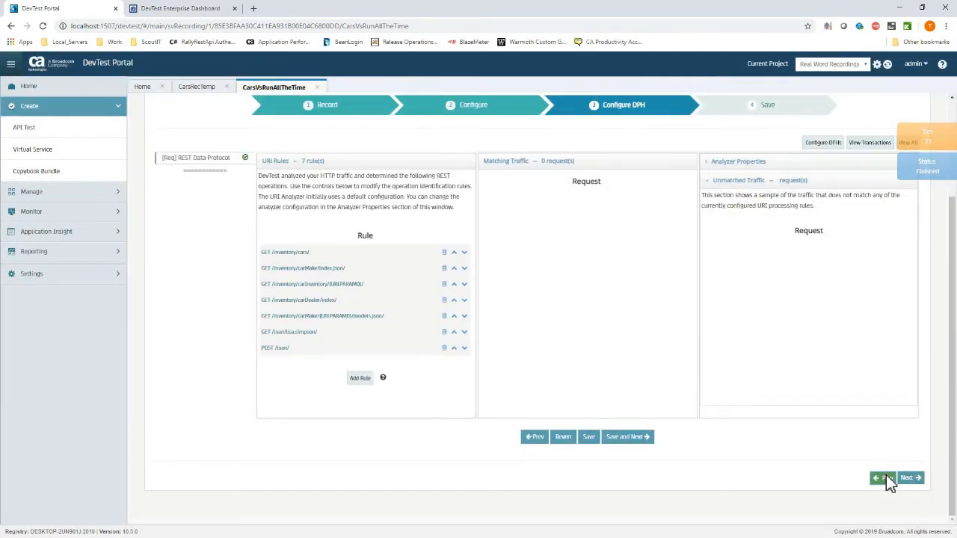
{"action": "left_click", "coordinate": [886, 477]}
{"action": "left_click", "coordinate": [341, 156]}
{"action": "left_click_drag", "start_coordinate": [315, 160], "coordinate": [233, 151]}
{"action": "type", "text": "Cars"}
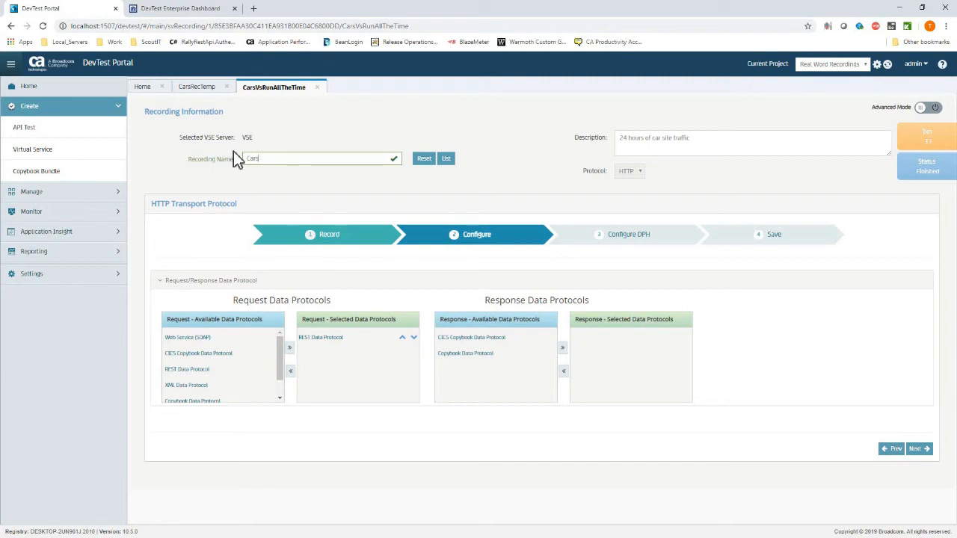
{"action": "type", "text": "Vs_Run"}
{"action": "key", "text": "BackSpace"}
{"action": "key", "text": "BackSpace"}
{"action": "key", "text": "BackSpace"}
{"action": "key", "text": "BackSpace"}
{"action": "type", "text": "_VS_Run"}
Save and deploy Cars_VS_Run with the Demo_Cars group tag.
{"action": "left_click", "coordinate": [927, 449]}
{"action": "scroll", "coordinate": [766, 484], "scroll_direction": "down", "scroll_amount": 1}
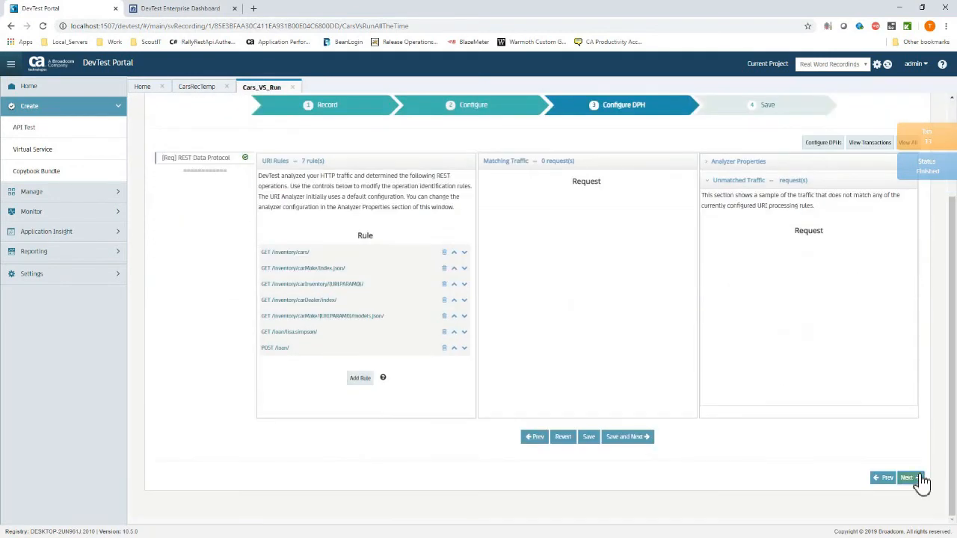
{"action": "left_click", "coordinate": [921, 481]}
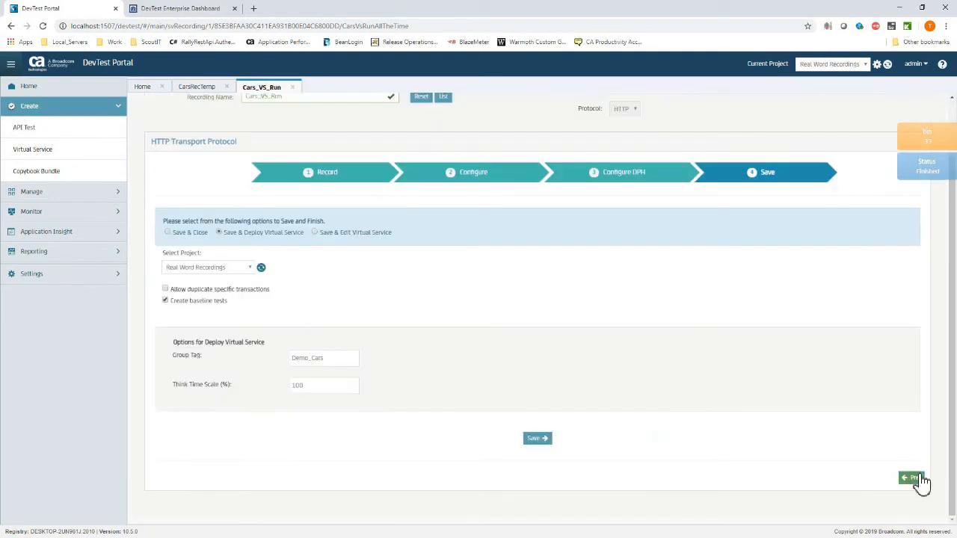
{"action": "left_click", "coordinate": [537, 440]}
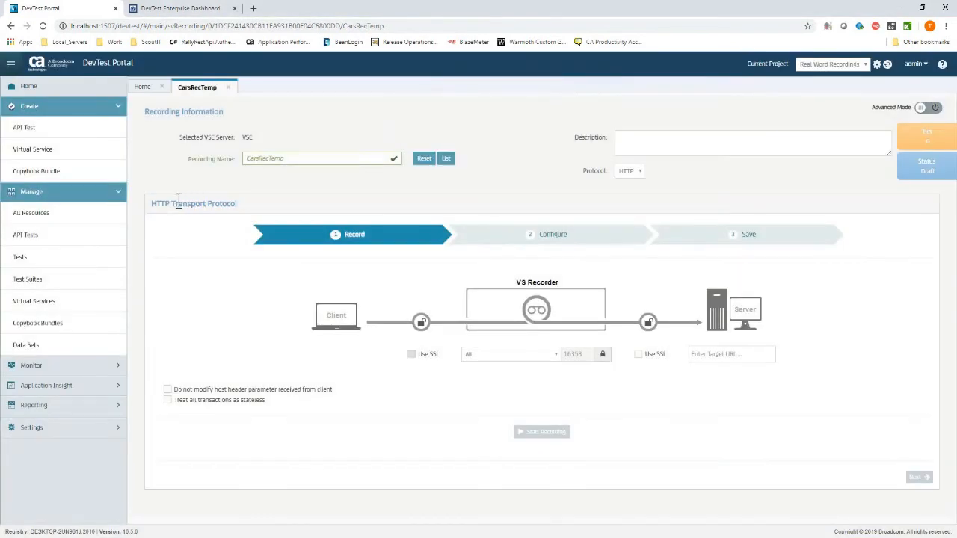
Open the VSE monitor under Virtual Service Environments, then collapse the Manage and Monitor sections.
{"action": "left_click", "coordinate": [46, 366]}
{"action": "left_click", "coordinate": [34, 413]}
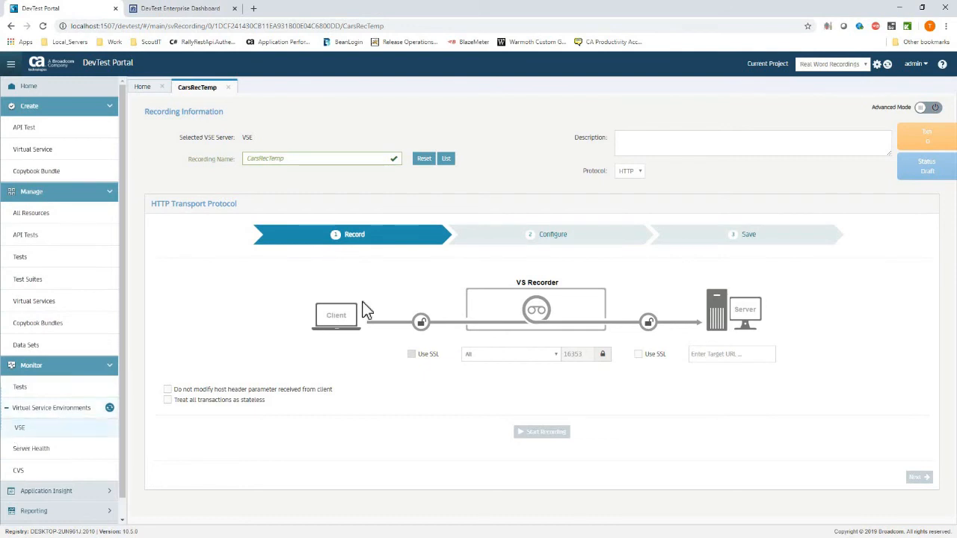
{"action": "left_click", "coordinate": [39, 432]}
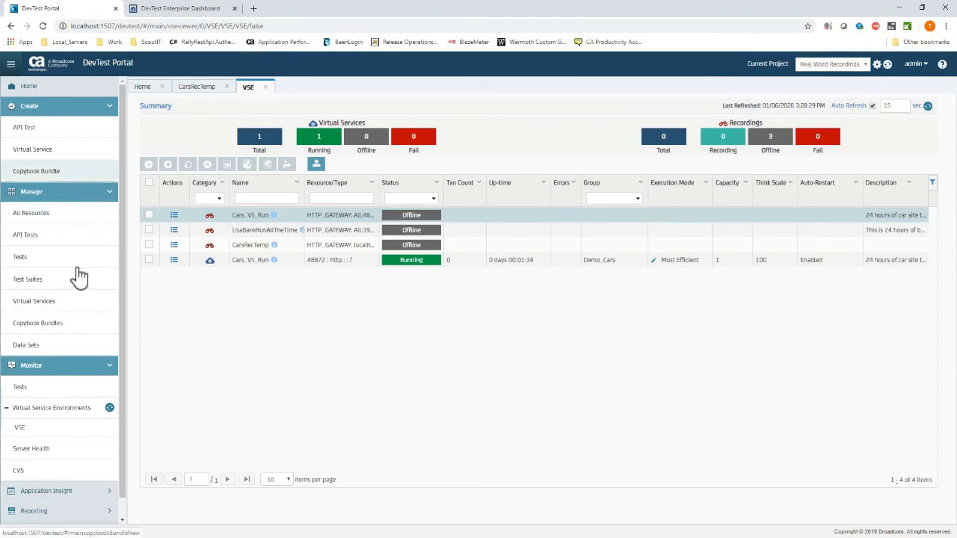
{"action": "left_click", "coordinate": [111, 193]}
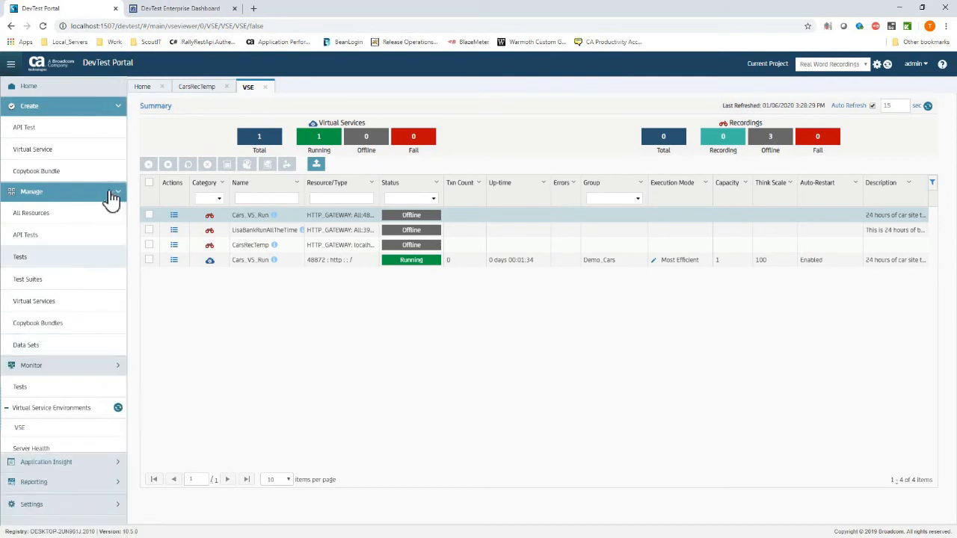
Start a draft virtual service named Lisa_Temp, then open the LisaBankRunAllTheTime recording.
{"action": "left_click", "coordinate": [59, 152]}
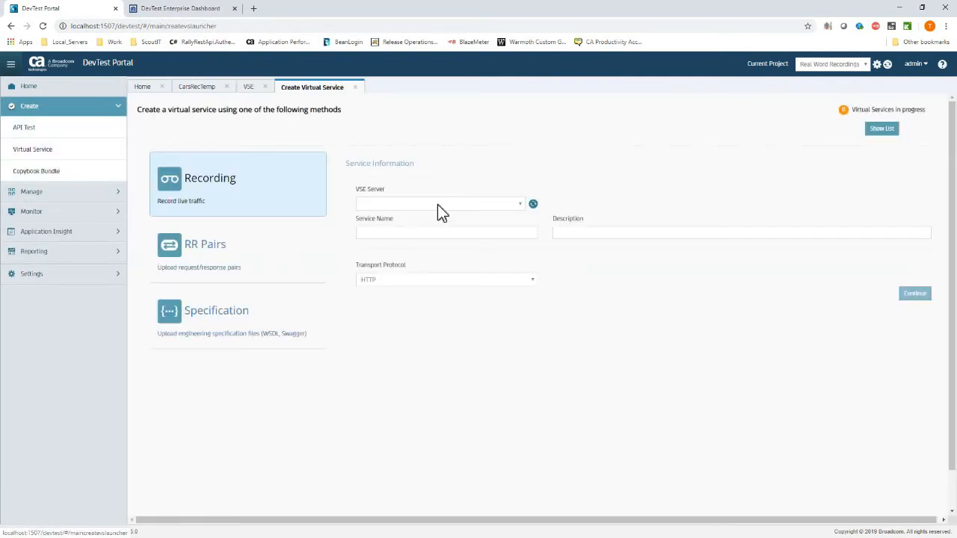
{"action": "left_click", "coordinate": [427, 233]}
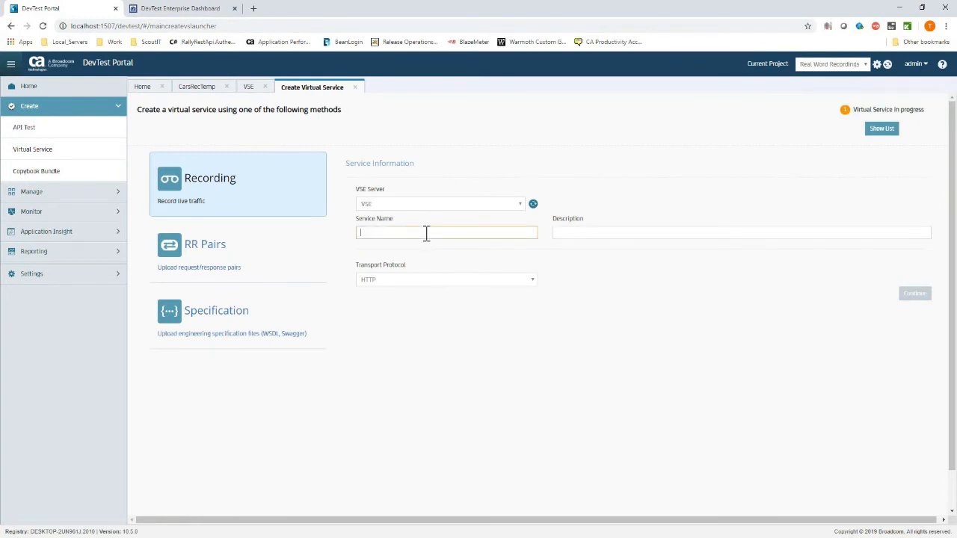
{"action": "type", "text": "Lisa_Temp"}
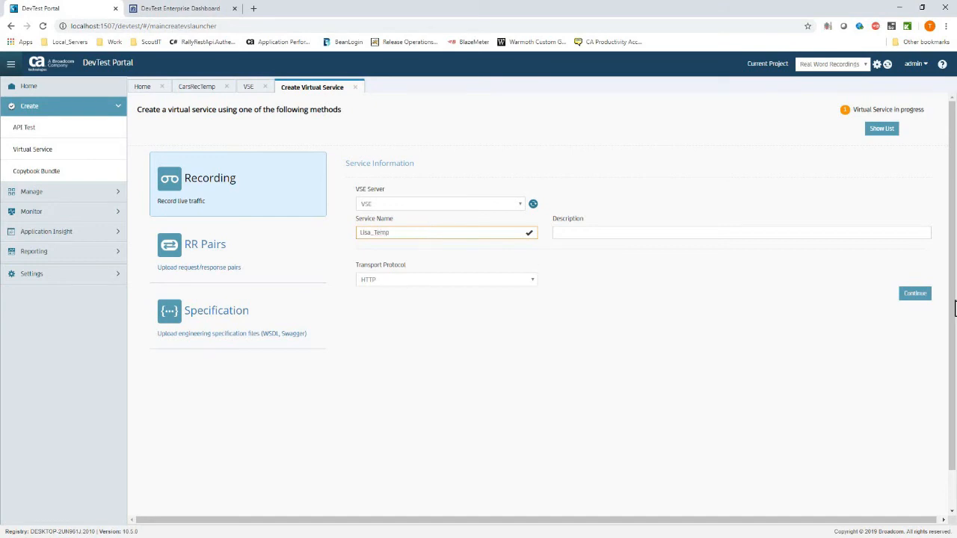
{"action": "left_click", "coordinate": [915, 296]}
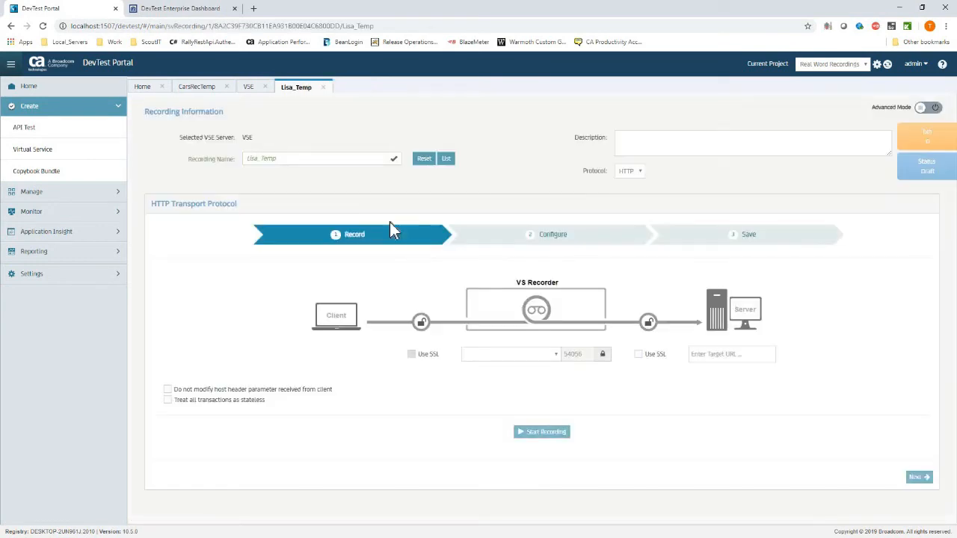
{"action": "left_click", "coordinate": [447, 158]}
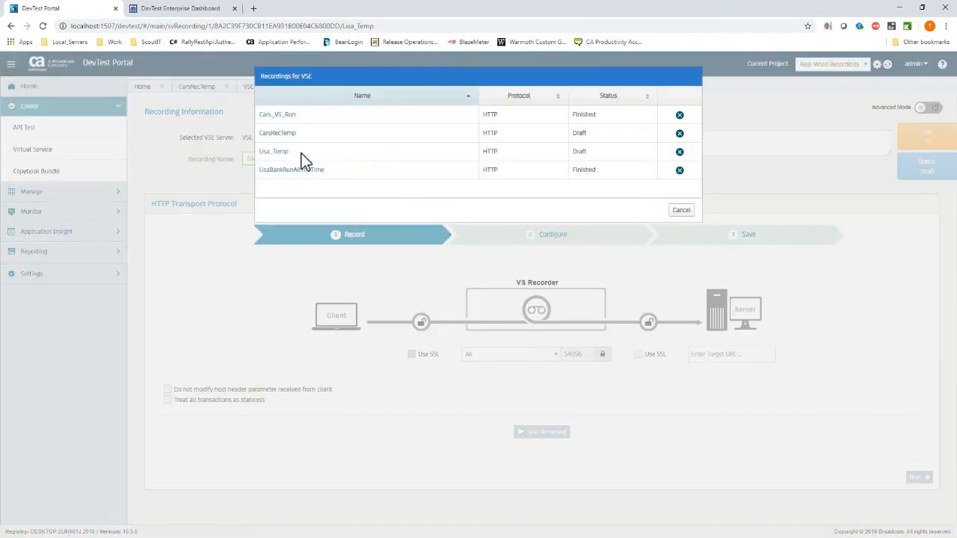
{"action": "left_click", "coordinate": [290, 170]}
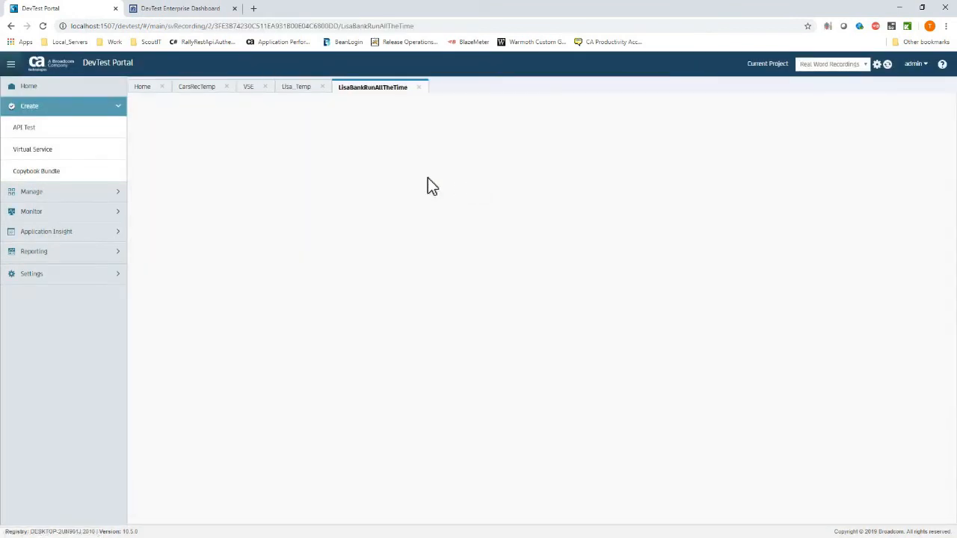
Rename the recording to LisaBank_vs_run.
{"action": "double_click", "coordinate": [263, 158]}
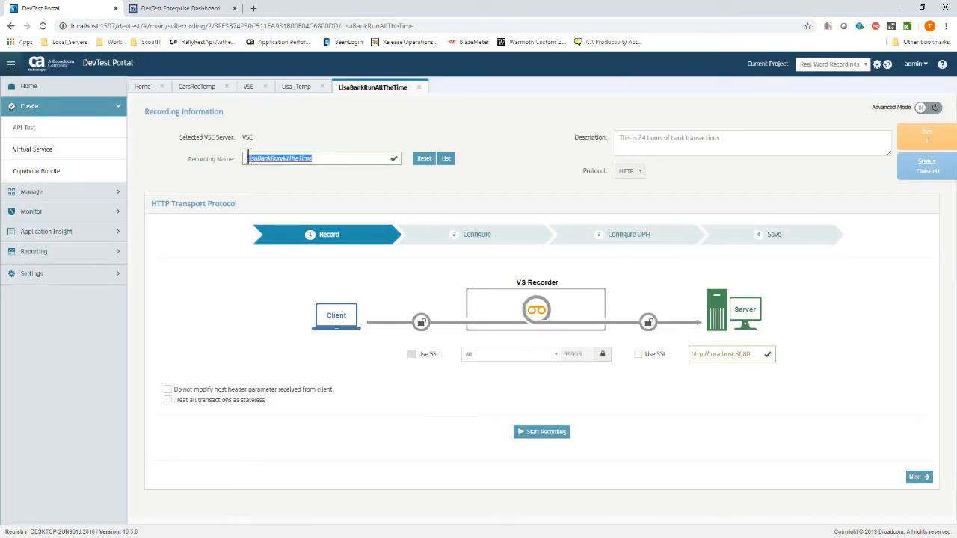
{"action": "key", "text": "BackSpace"}
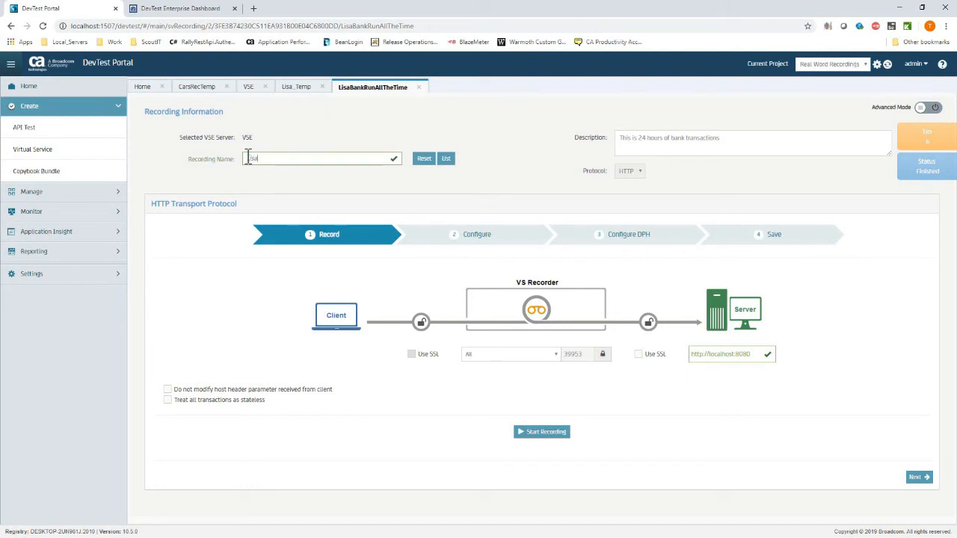
{"action": "type", "text": "LisaBan,"}
{"action": "key", "text": "BackSpace"}
{"action": "key", "text": "BackSpace"}
{"action": "type", "text": "nk_Vs."}
{"action": "key", "text": "BackSpace"}
{"action": "key", "text": "BackSpace"}
{"action": "type", "text": "nk_vs_run"}
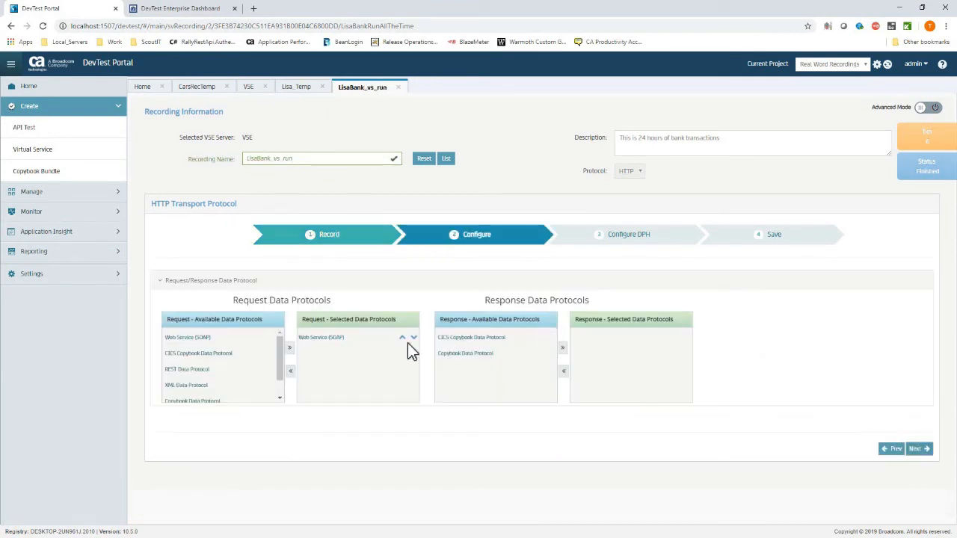
Choose Web Service (SOAP), step through Configure DPH, and save and deploy it.
{"action": "left_click", "coordinate": [351, 340]}
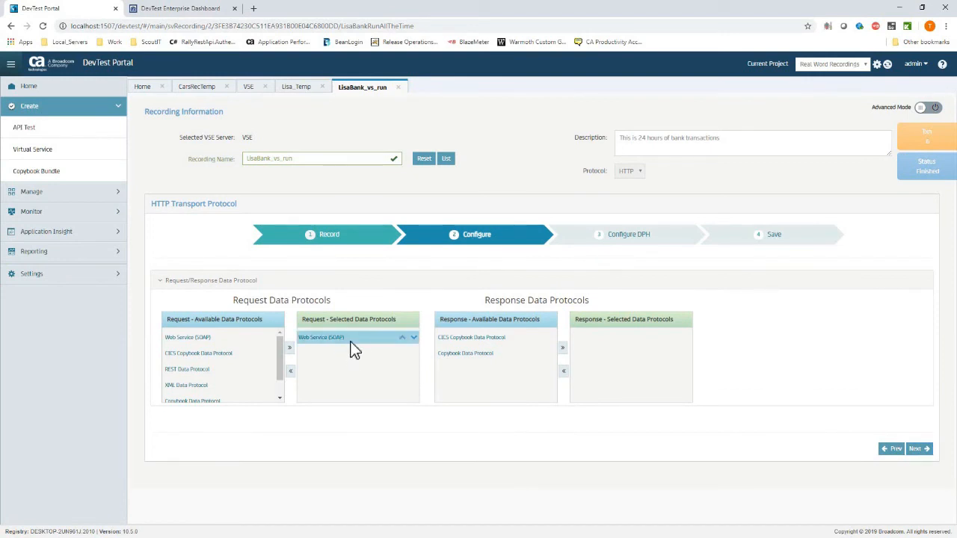
{"action": "left_click", "coordinate": [914, 450]}
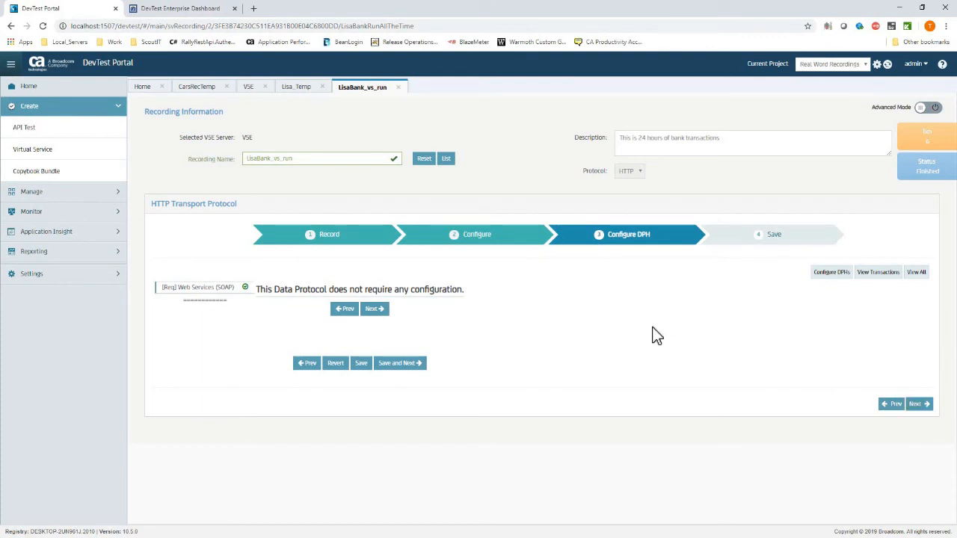
{"action": "left_click", "coordinate": [918, 404]}
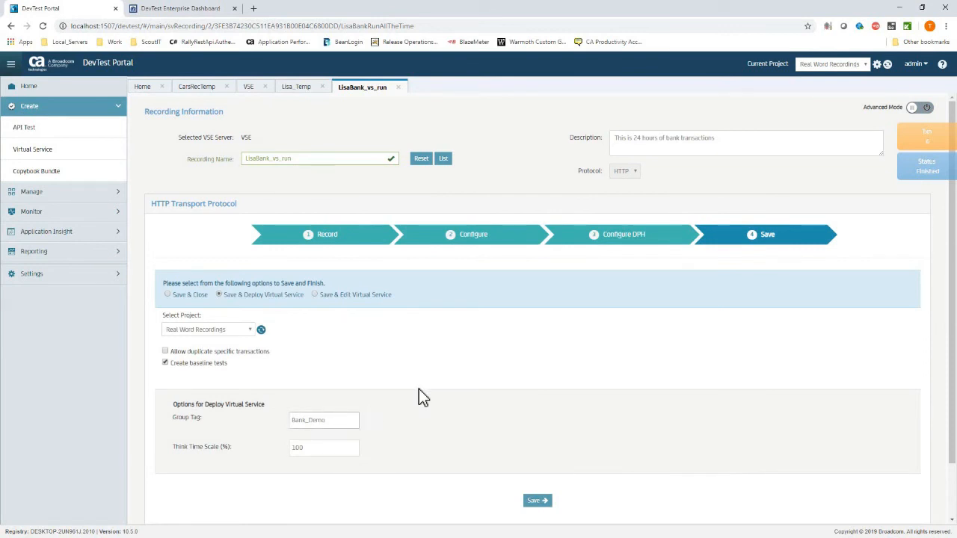
{"action": "left_click", "coordinate": [213, 307]}
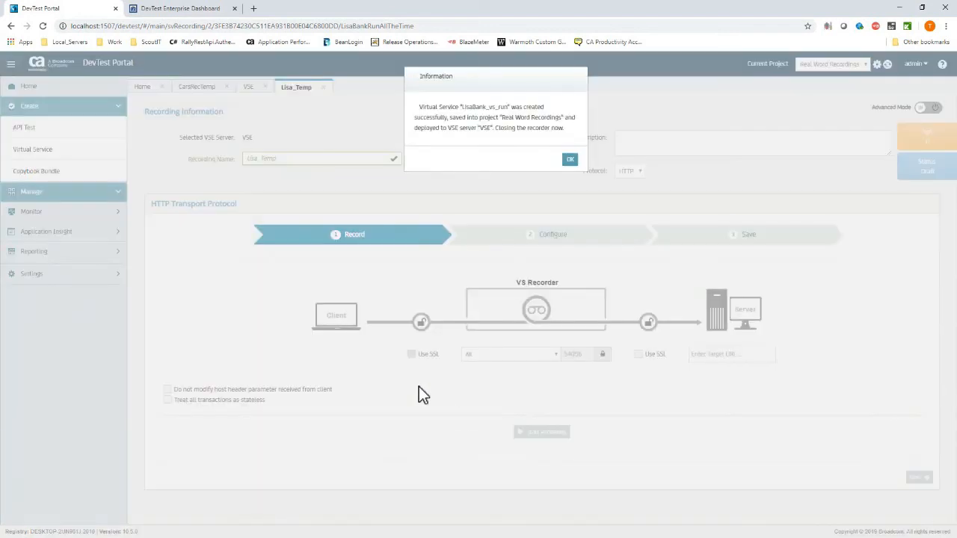
Dismiss the confirmation and reopen the VSE monitor showing Cars_VS_Run and LisaBank_vs_run running.
{"action": "left_click", "coordinate": [571, 160]}
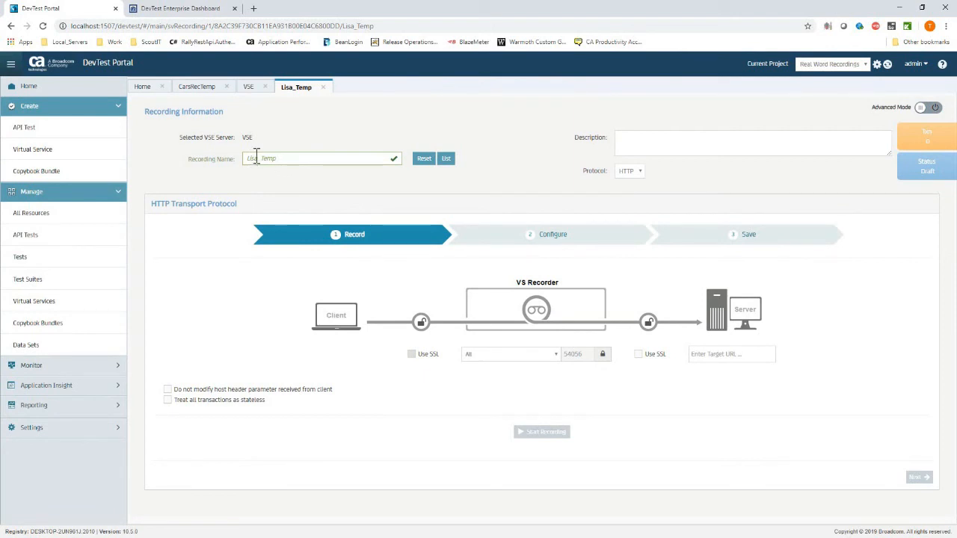
{"action": "left_click", "coordinate": [112, 193]}
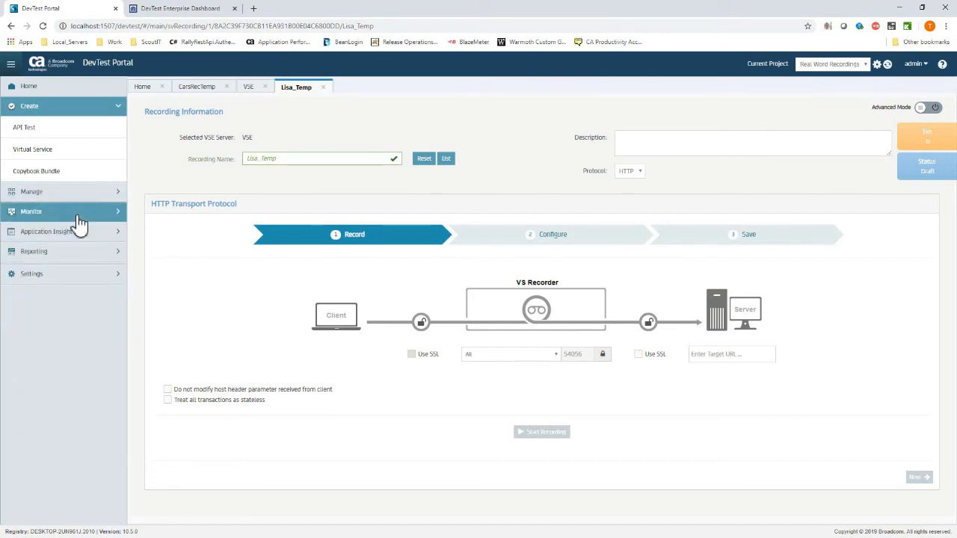
{"action": "left_click", "coordinate": [78, 213]}
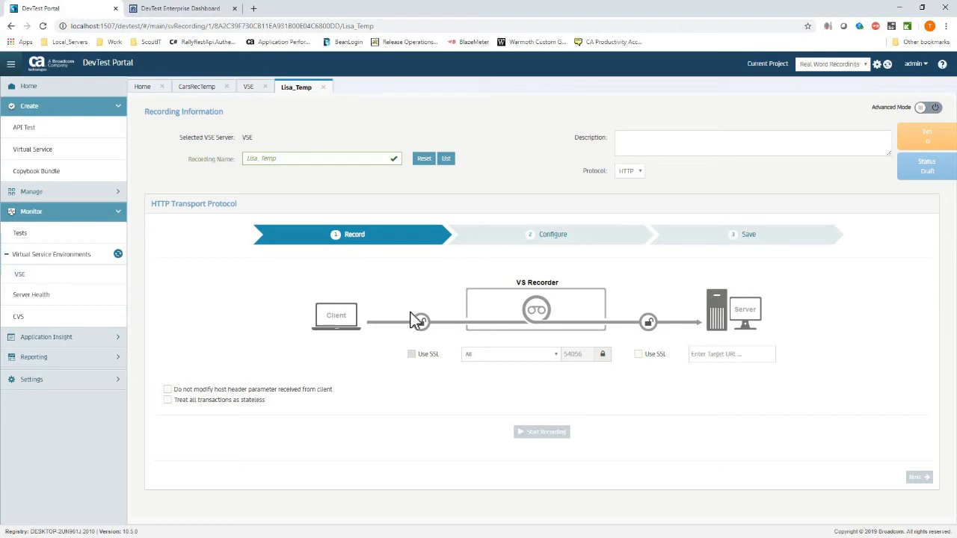
{"action": "left_click", "coordinate": [68, 276]}
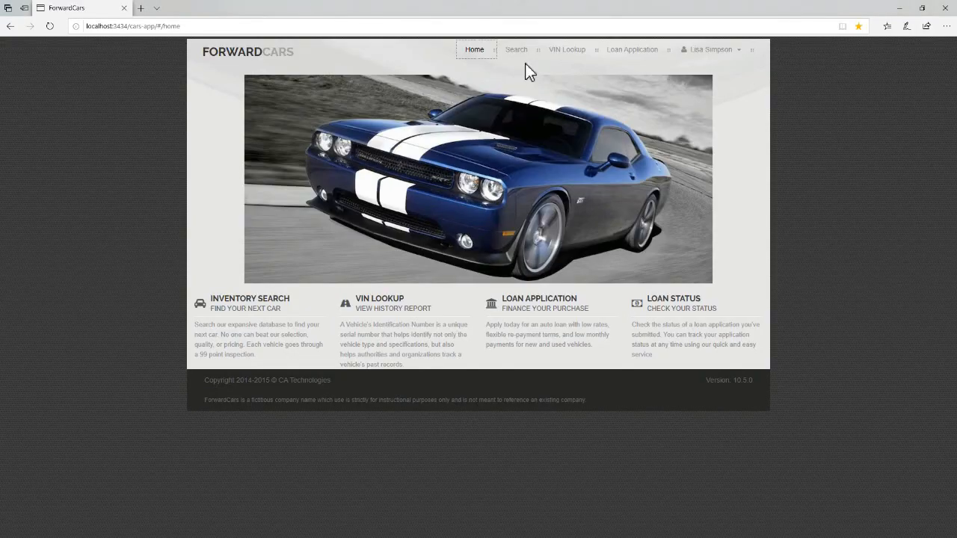
Log out and look up the vehicle history report for the first Audi A4-B.
{"action": "left_click", "coordinate": [714, 50]}
{"action": "left_click", "coordinate": [716, 77]}
{"action": "left_click", "coordinate": [532, 50]}
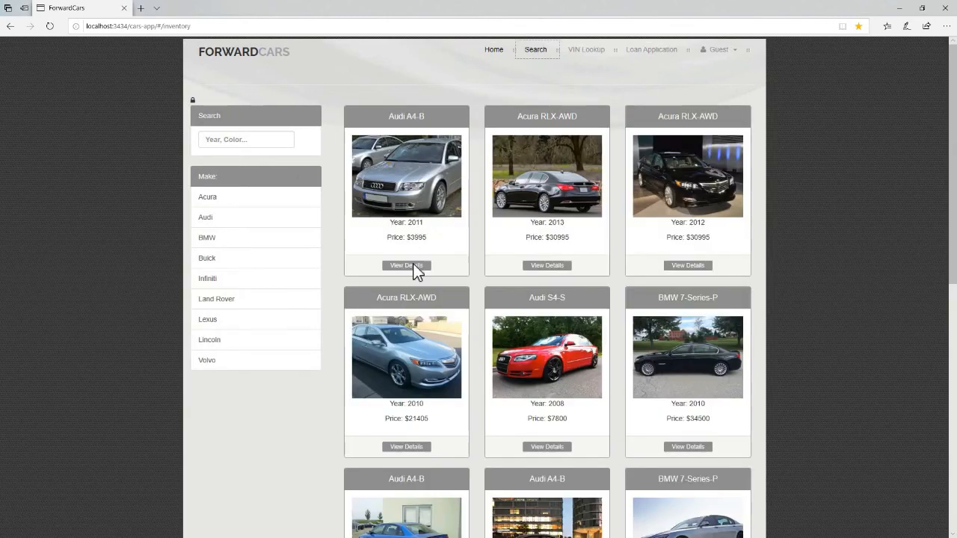
{"action": "left_click", "coordinate": [415, 265]}
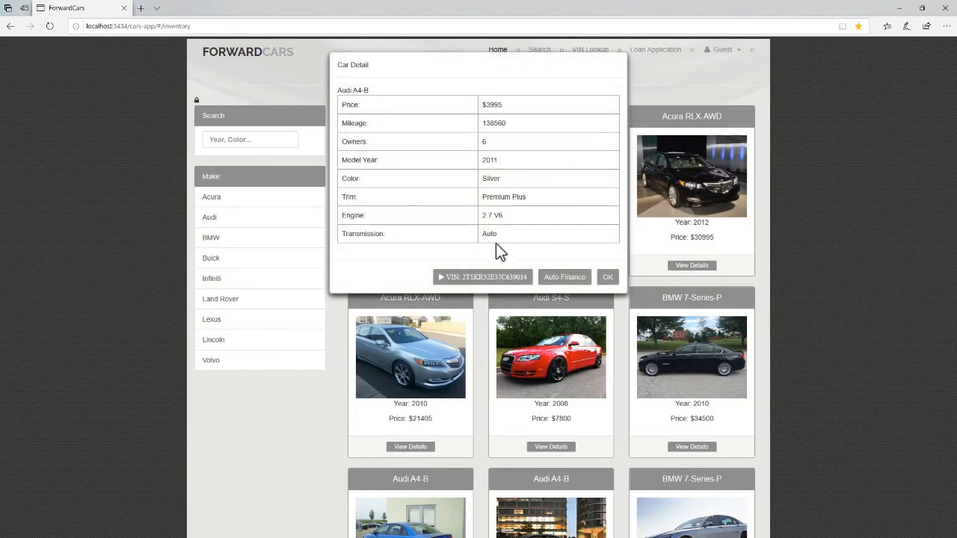
{"action": "key", "text": "Escape"}
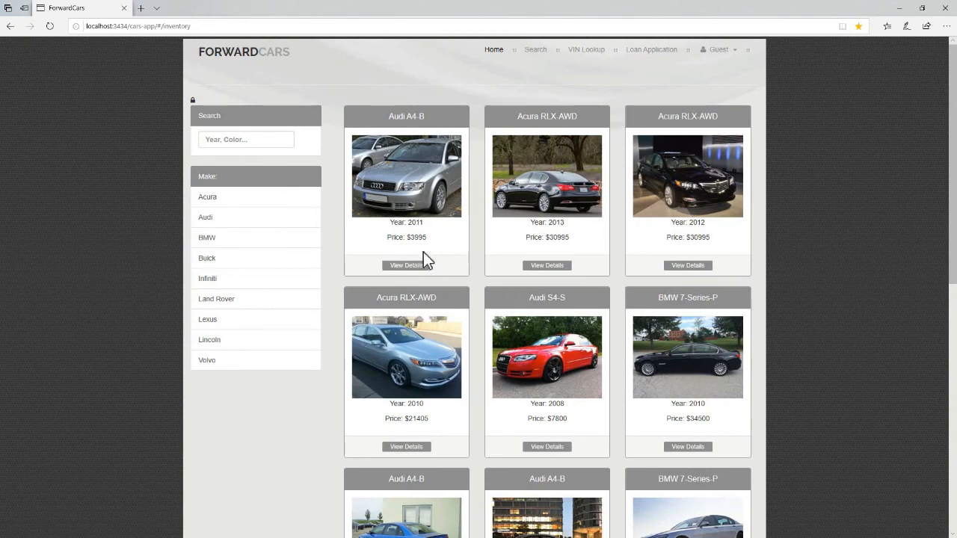
{"action": "left_click", "coordinate": [546, 270]}
{"action": "left_click", "coordinate": [498, 277]}
{"action": "left_click", "coordinate": [521, 118]}
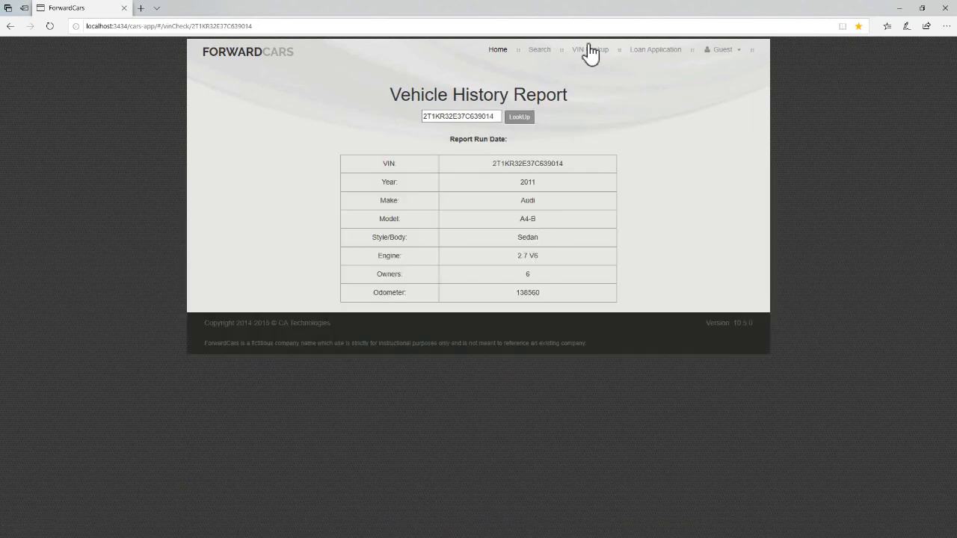
Look up the vehicle history report for the Acura RLX-AWD.
{"action": "left_click", "coordinate": [540, 51]}
{"action": "left_click", "coordinate": [547, 267]}
{"action": "double_click", "coordinate": [501, 126]}
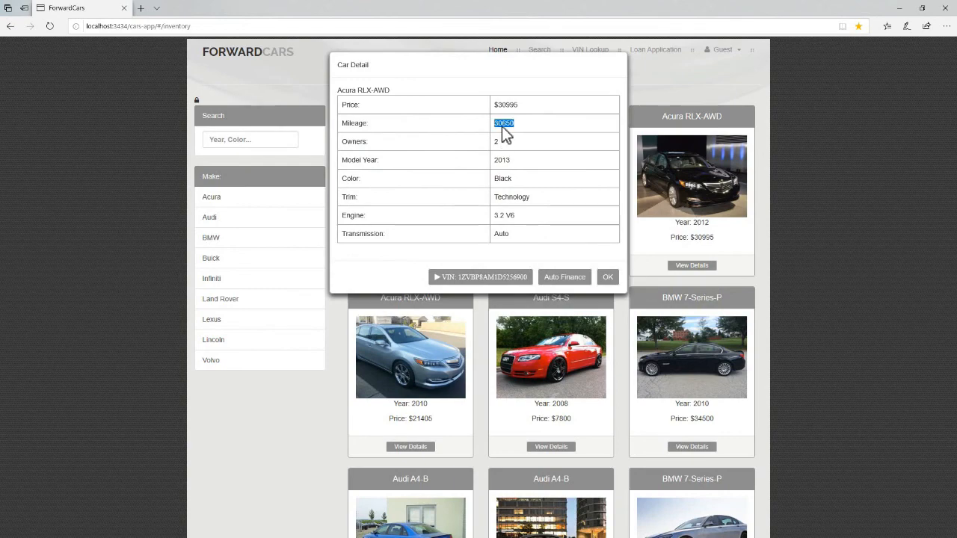
{"action": "double_click", "coordinate": [506, 104]}
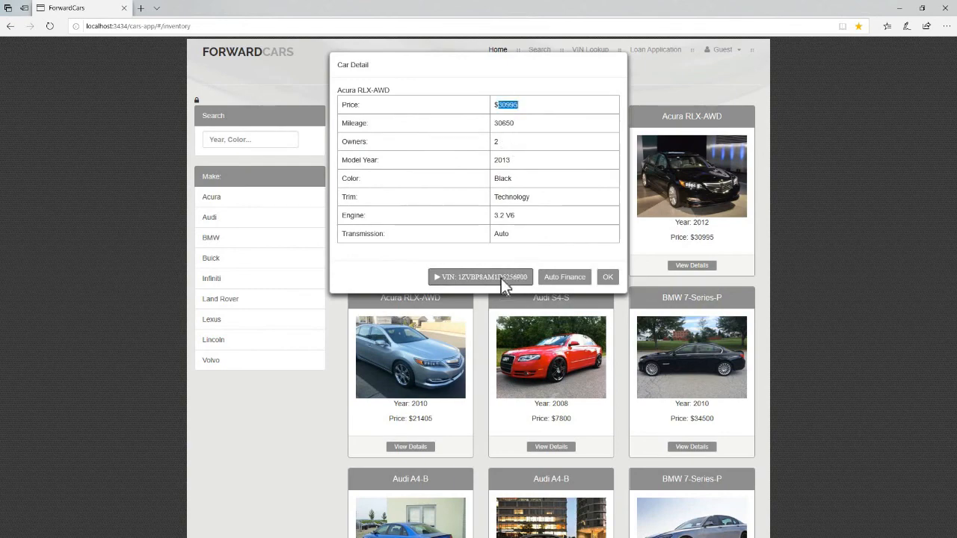
{"action": "left_click", "coordinate": [504, 283]}
{"action": "left_click", "coordinate": [510, 119]}
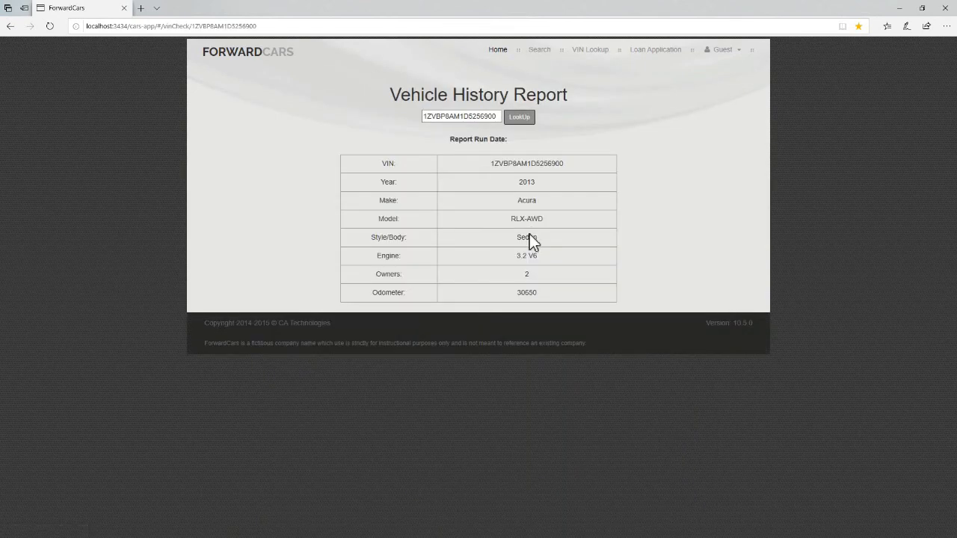
Look up another Audi A4-B's history report and highlight its VIN and report details.
{"action": "left_click", "coordinate": [545, 51]}
{"action": "scroll", "coordinate": [788, 315], "scroll_direction": "down", "scroll_amount": 2}
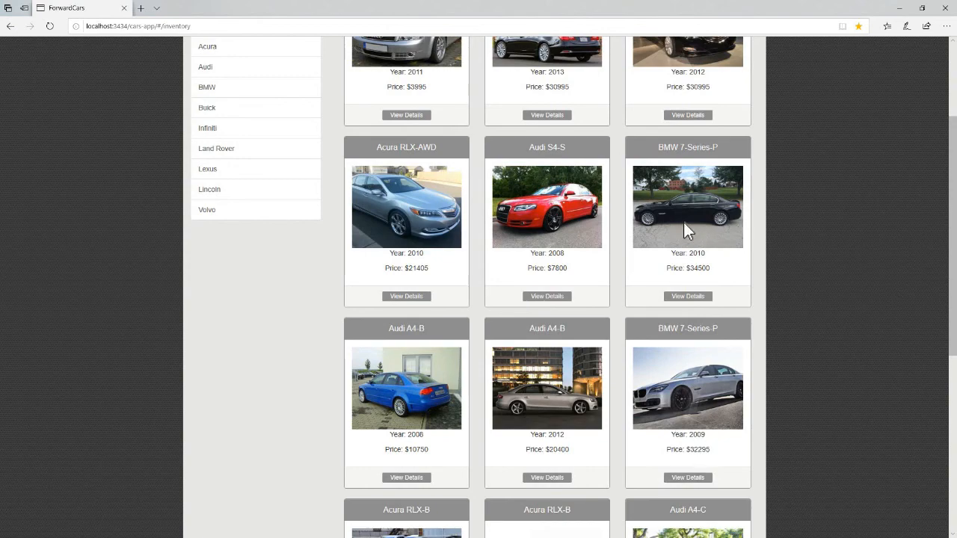
{"action": "left_click", "coordinate": [688, 297]}
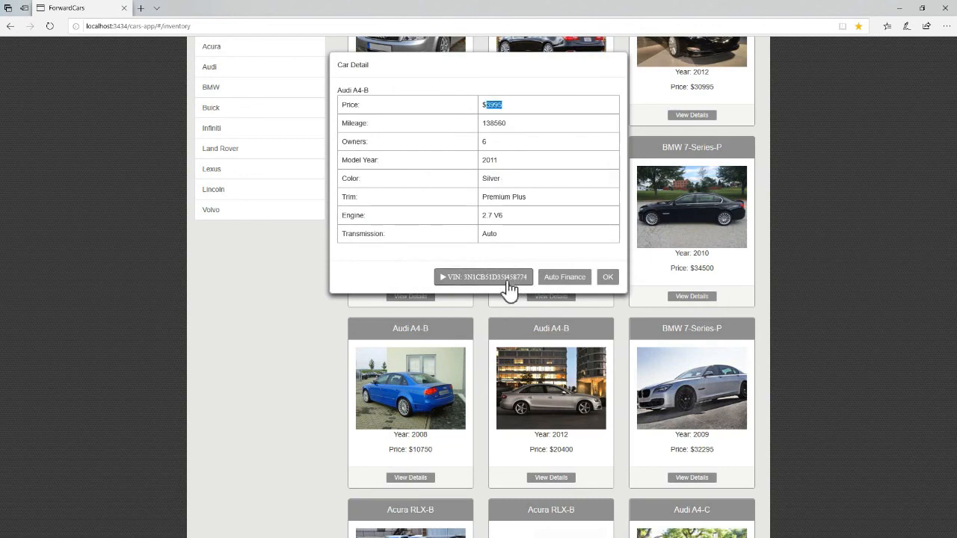
{"action": "left_click", "coordinate": [507, 281]}
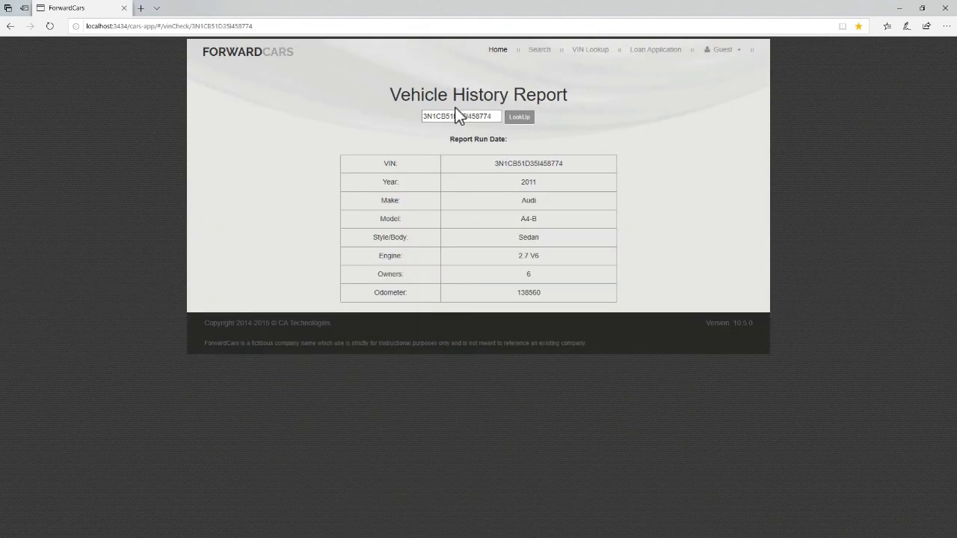
{"action": "double_click", "coordinate": [465, 114]}
{"action": "double_click", "coordinate": [546, 164]}
{"action": "left_click", "coordinate": [471, 117]}
{"action": "left_click_drag", "start_coordinate": [514, 183], "coordinate": [553, 287]}
{"action": "left_click", "coordinate": [539, 282]}
{"action": "left_click_drag", "start_coordinate": [456, 222], "coordinate": [390, 180]}
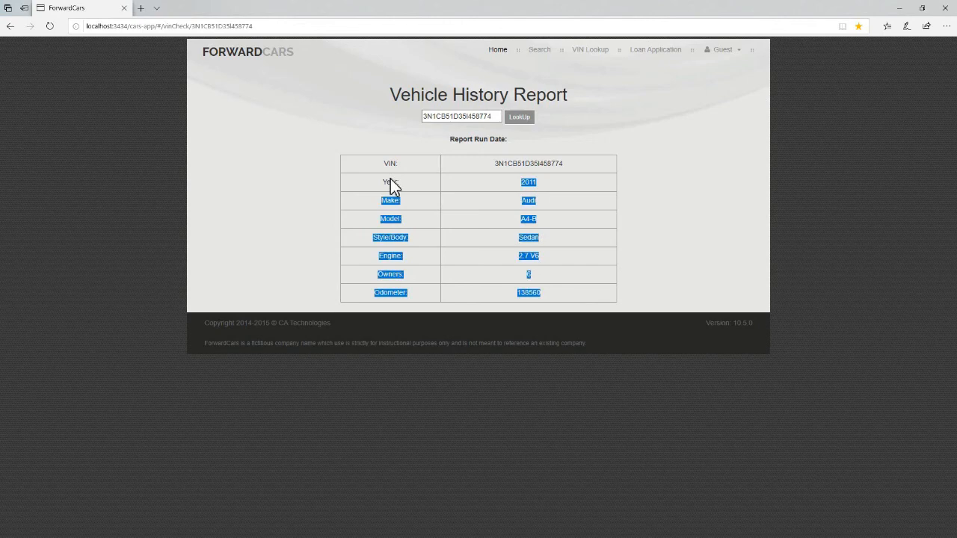
{"action": "left_click", "coordinate": [448, 265]}
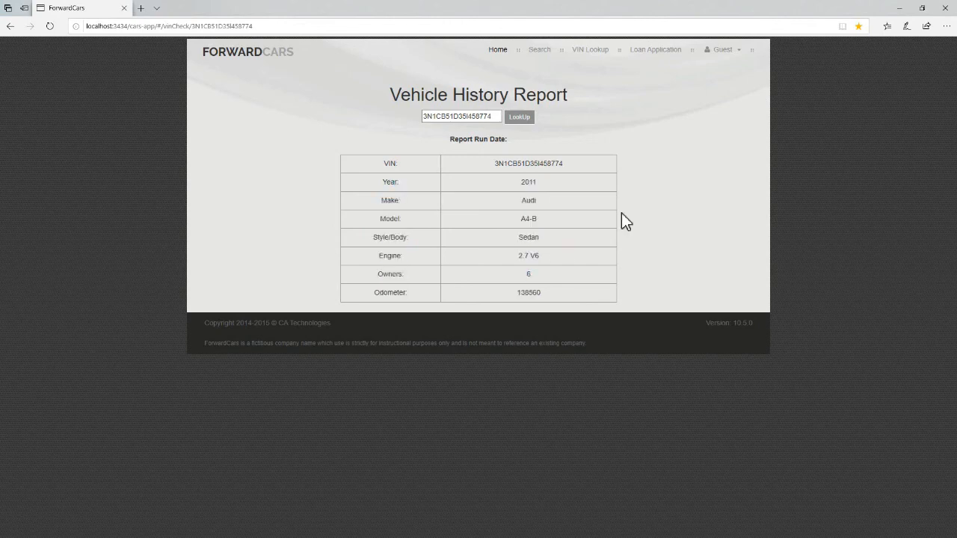
Return home and sign in with the customer's saved browser credentials.
{"action": "left_click", "coordinate": [497, 50]}
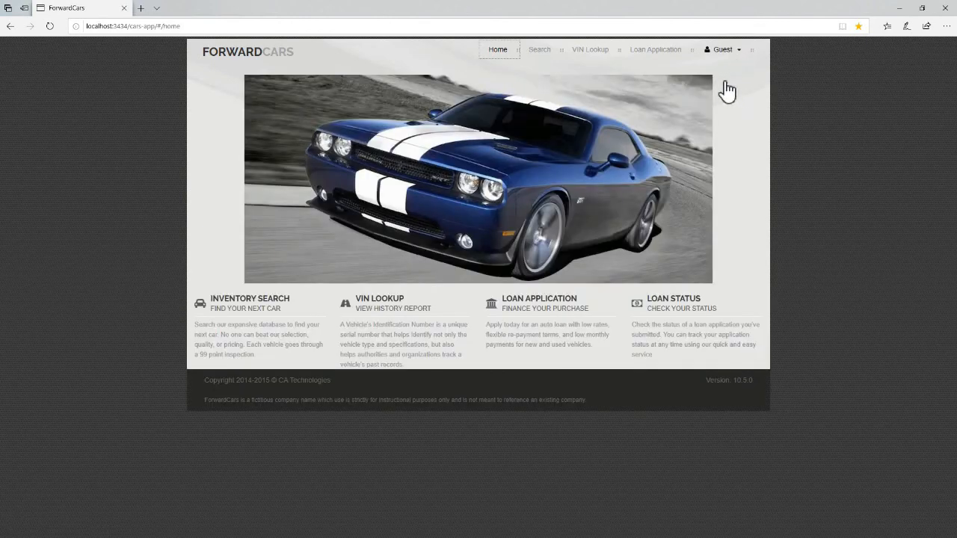
{"action": "left_click", "coordinate": [723, 50]}
{"action": "left_click", "coordinate": [720, 69]}
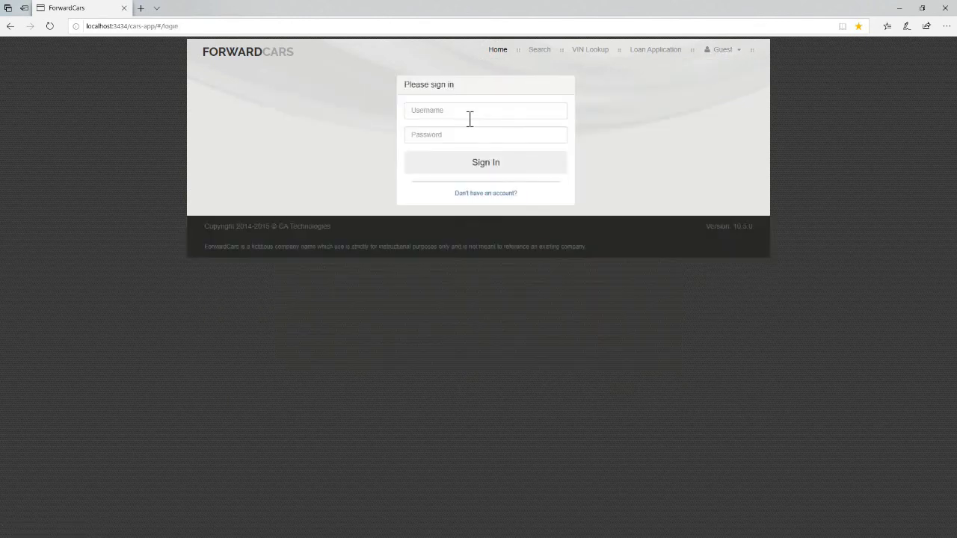
{"action": "left_click", "coordinate": [469, 113]}
{"action": "left_click", "coordinate": [466, 155]}
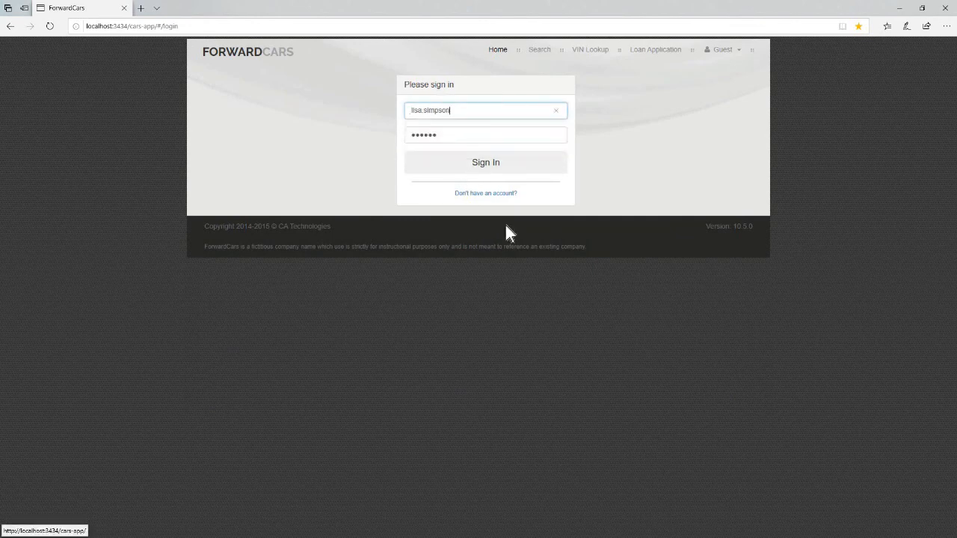
{"action": "key", "text": "Return"}
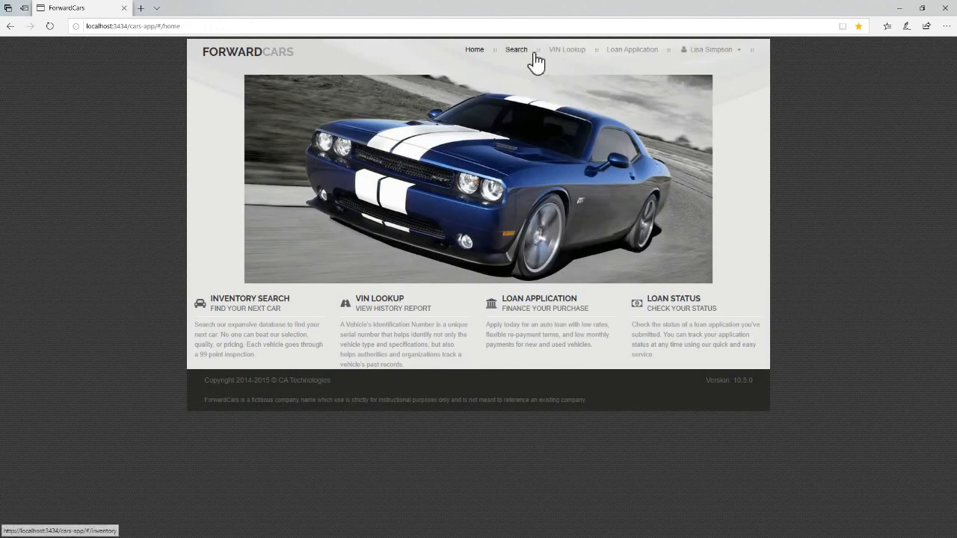
Submit an auto loan application for the Audi A4-B, keeping the default loan amount.
{"action": "left_click", "coordinate": [549, 249]}
{"action": "left_click", "coordinate": [419, 271]}
{"action": "left_click", "coordinate": [557, 278]}
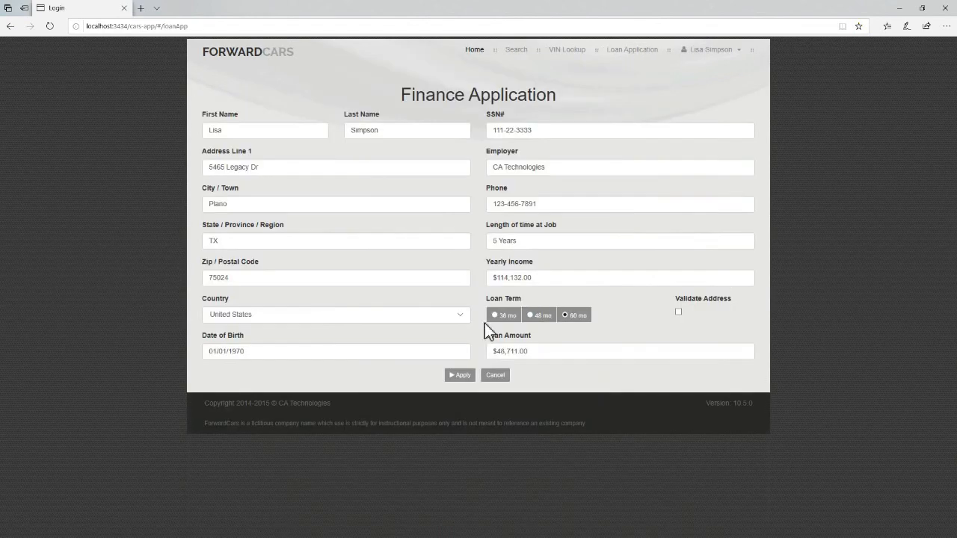
{"action": "left_click", "coordinate": [488, 350]}
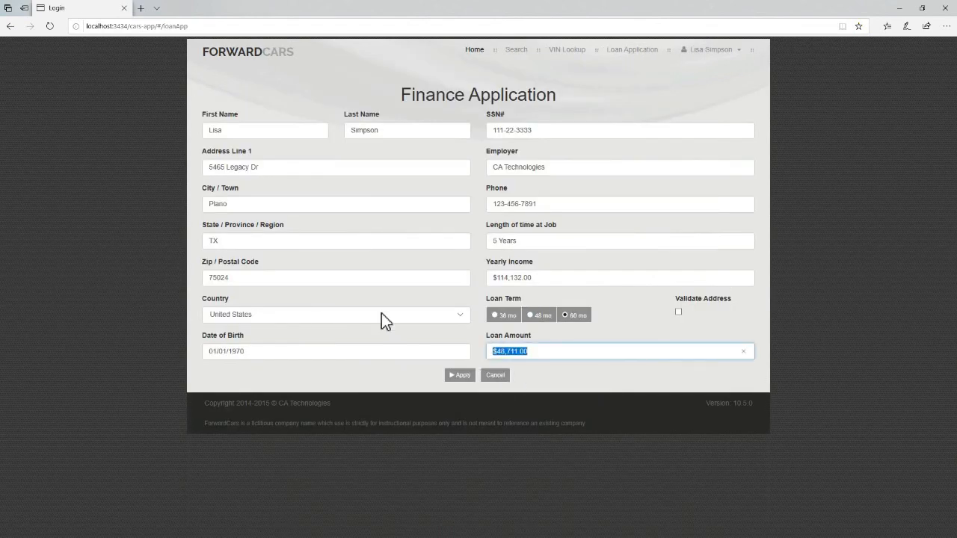
{"action": "left_click", "coordinate": [468, 384]}
{"action": "left_click", "coordinate": [466, 382]}
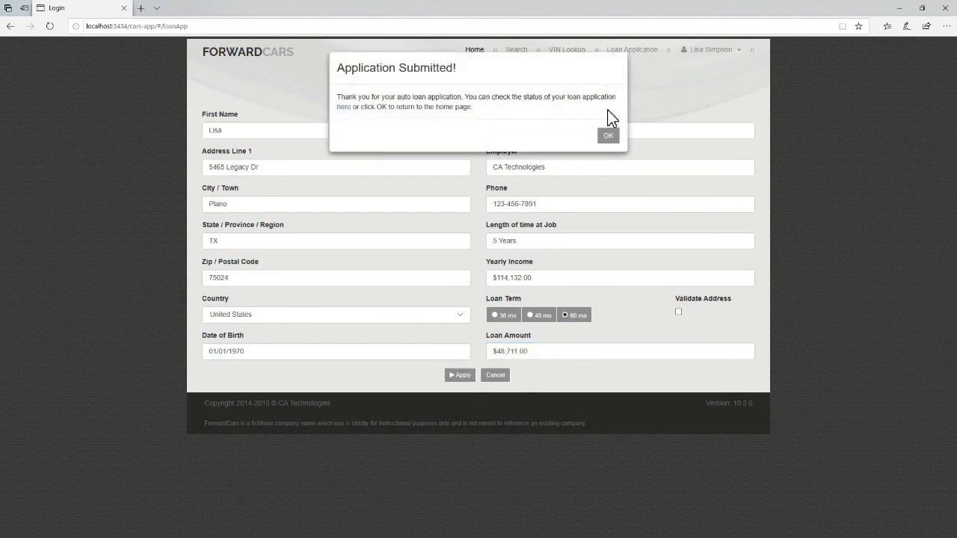
{"action": "left_click", "coordinate": [608, 133]}
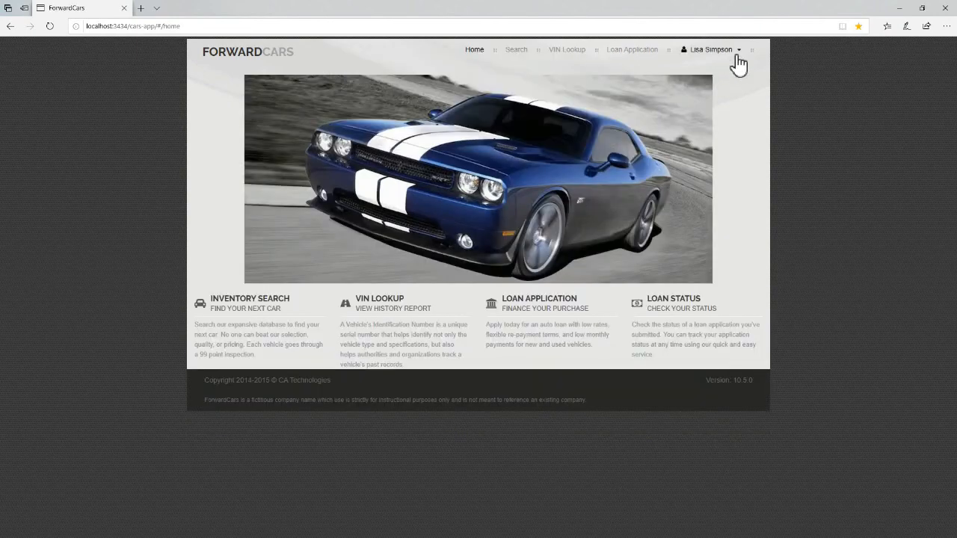
Review the CITI, BOFA and CHASE payment offers under Loan Status, then log out.
{"action": "left_click", "coordinate": [734, 51]}
{"action": "left_click", "coordinate": [712, 72]}
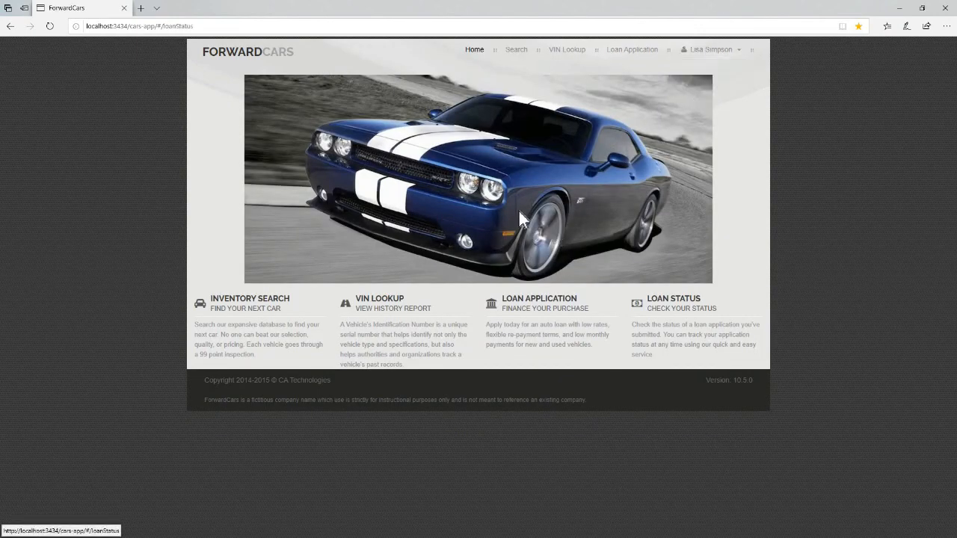
{"action": "left_click", "coordinate": [504, 101]}
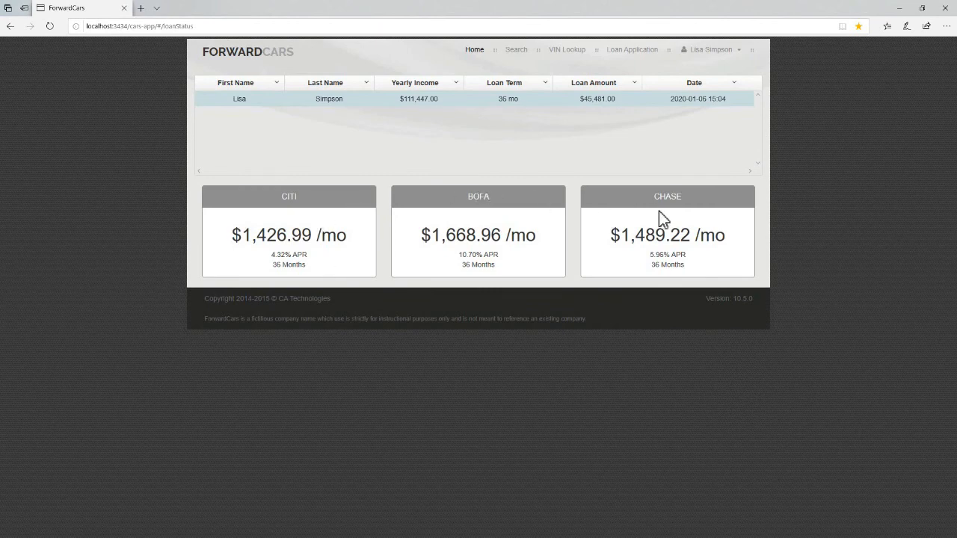
{"action": "left_click", "coordinate": [715, 52]}
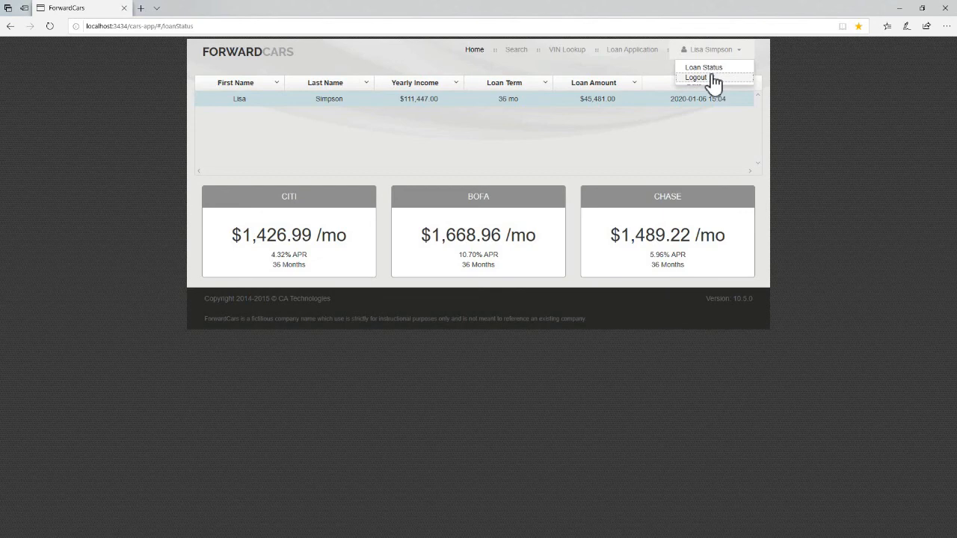
{"action": "left_click", "coordinate": [713, 77]}
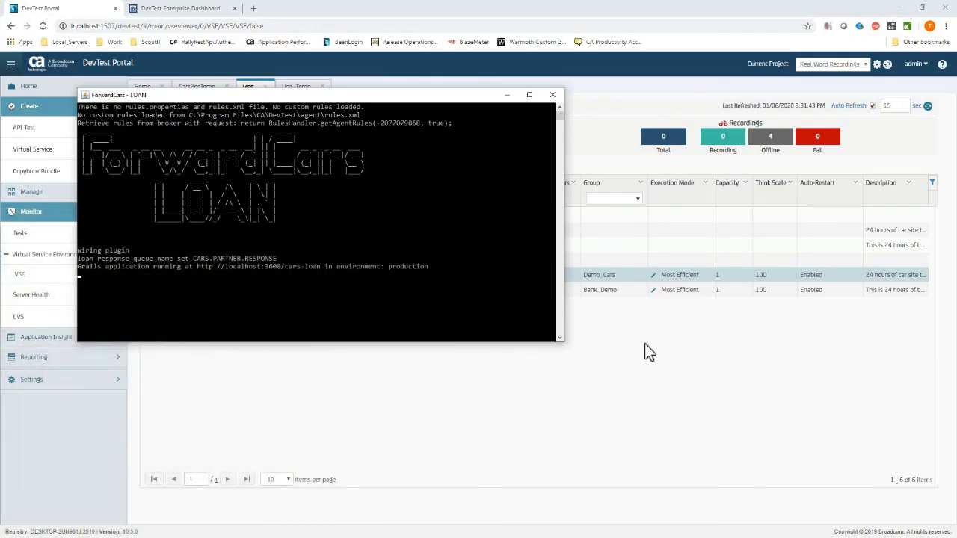
Bring the DevTest Portal browser window in front of the loan console.
{"action": "left_click", "coordinate": [683, 363]}
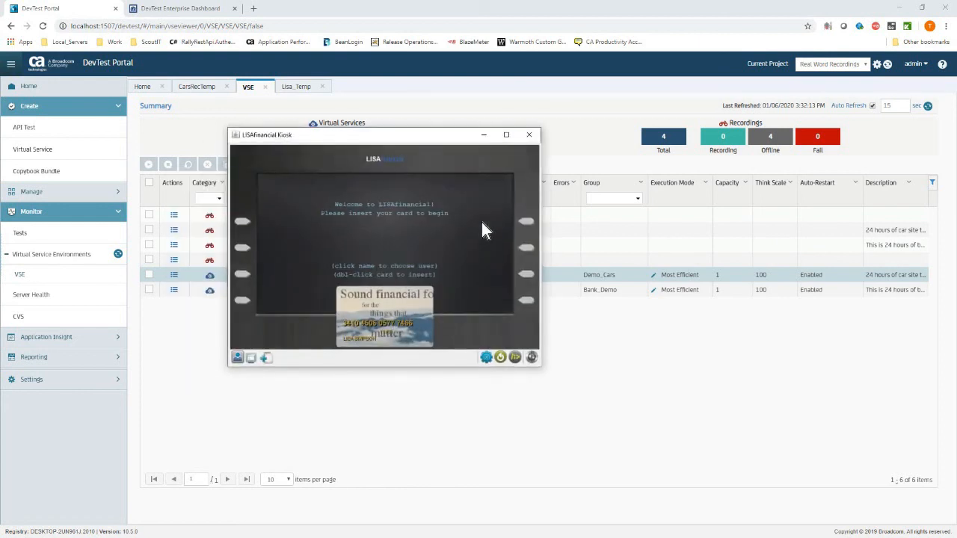
Confirm the server connection settings in Kiosk Configuration.
{"action": "left_click", "coordinate": [354, 339]}
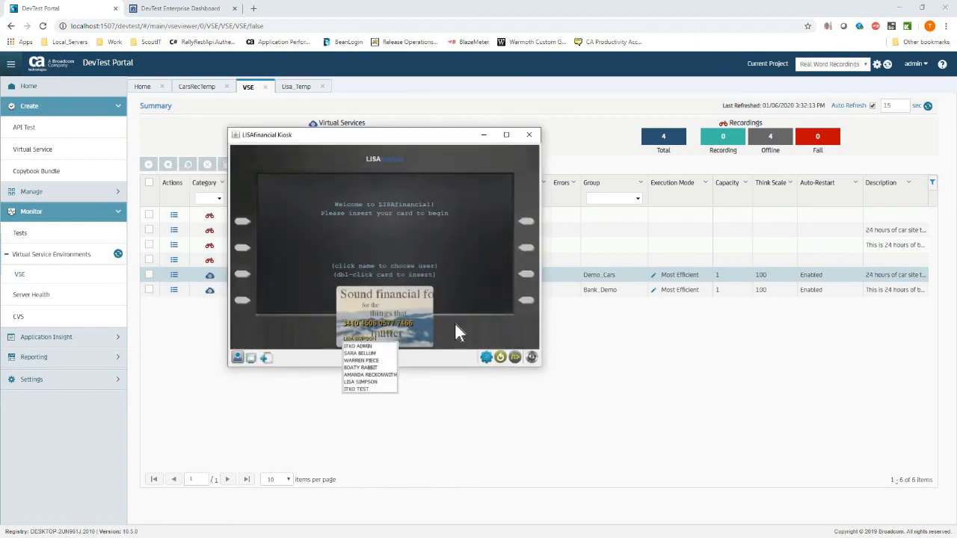
{"action": "left_click", "coordinate": [488, 361]}
{"action": "left_click", "coordinate": [488, 359]}
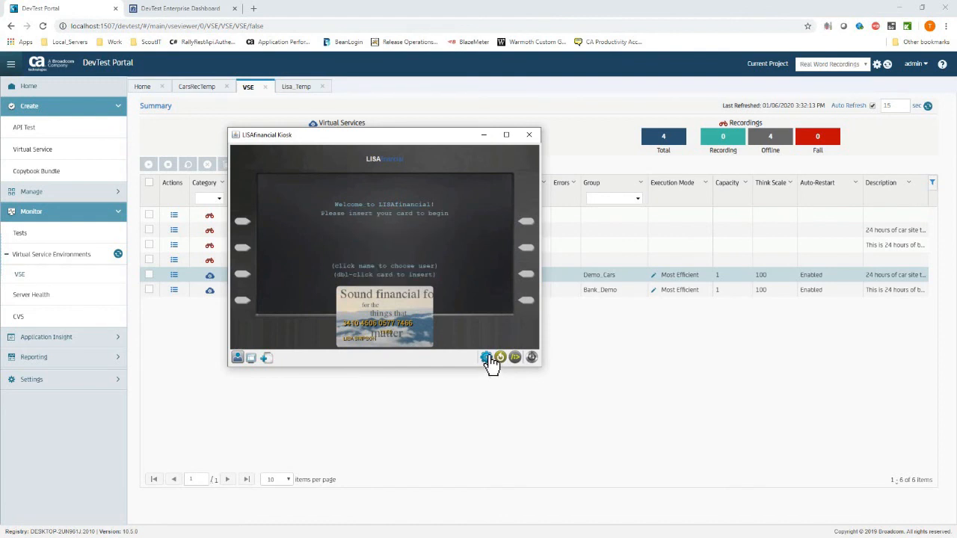
{"action": "double_click", "coordinate": [419, 250]}
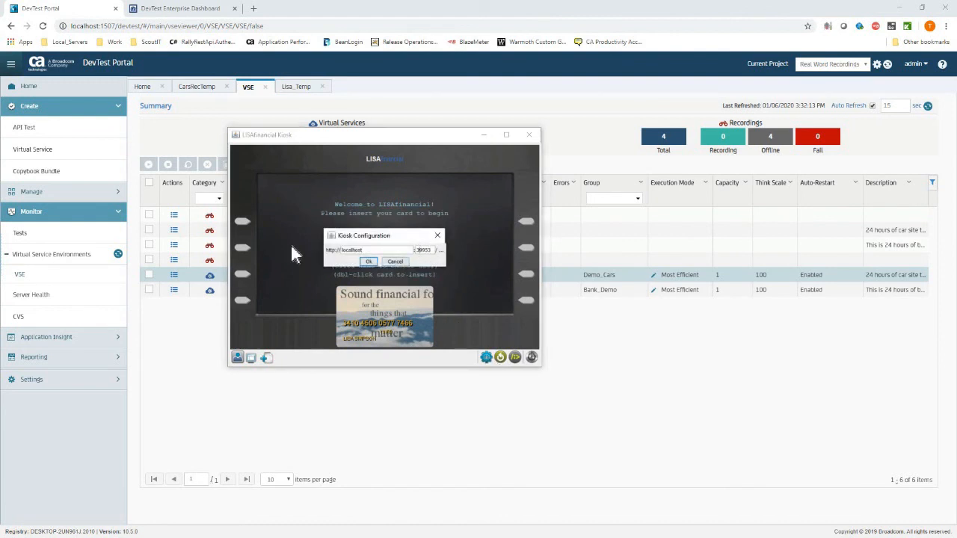
{"action": "left_click", "coordinate": [369, 263]}
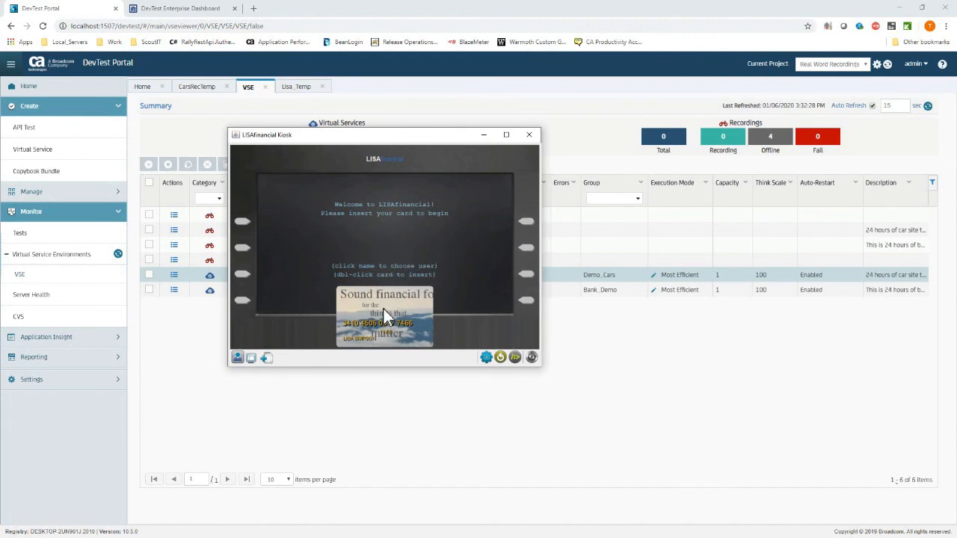
Insert the card, enter the PIN, and check the CHECKING account balance.
{"action": "double_click", "coordinate": [361, 346]}
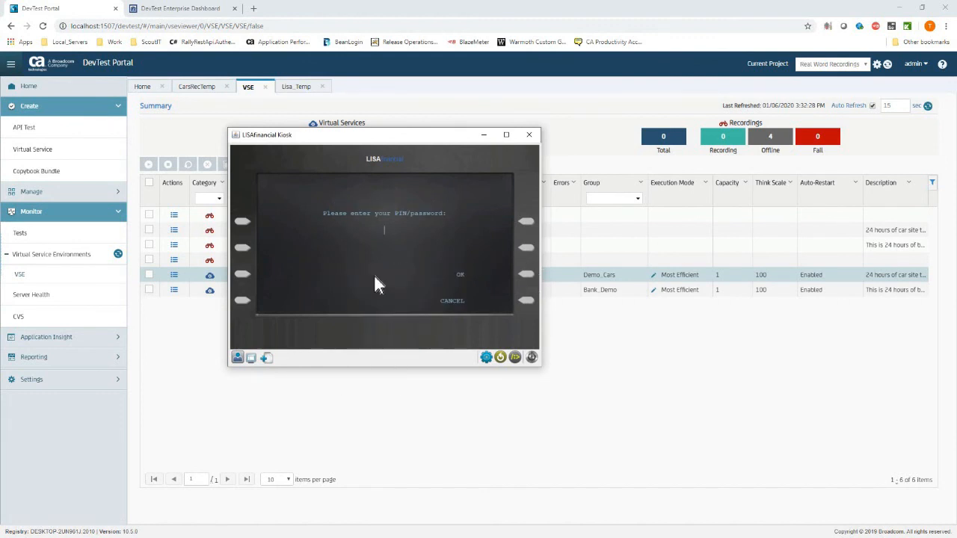
{"action": "type", "text": "******"}
{"action": "left_click", "coordinate": [525, 275]}
{"action": "left_click", "coordinate": [526, 248]}
{"action": "left_click", "coordinate": [524, 223]}
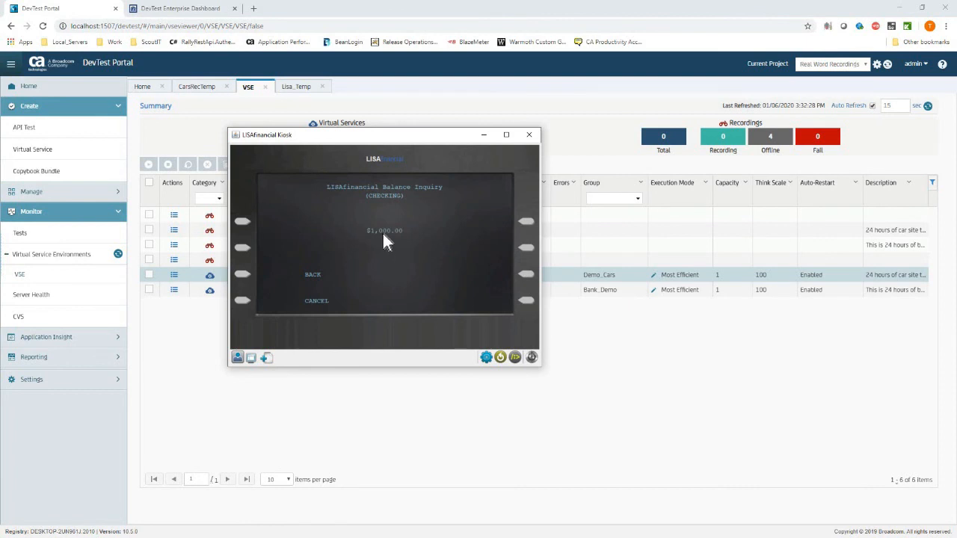
Deposit $40.00, recheck the balance, withdraw $40.00, and close the kiosk.
{"action": "left_click", "coordinate": [527, 248]}
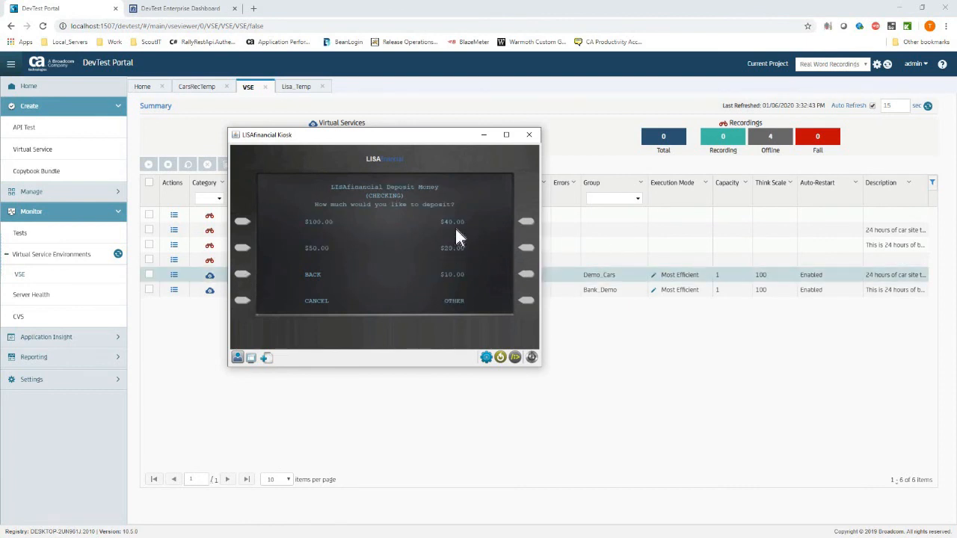
{"action": "left_click", "coordinate": [527, 224]}
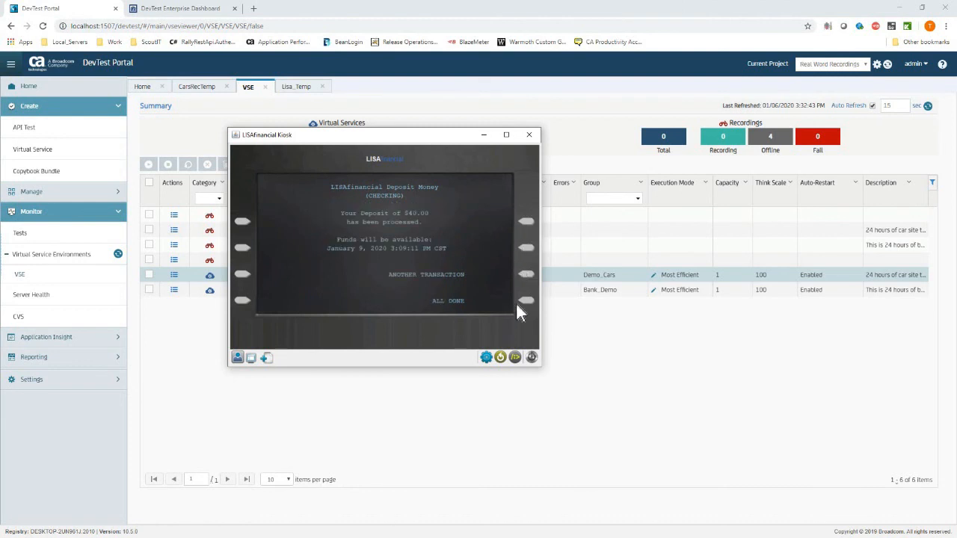
{"action": "left_click", "coordinate": [526, 278]}
{"action": "left_click", "coordinate": [526, 225]}
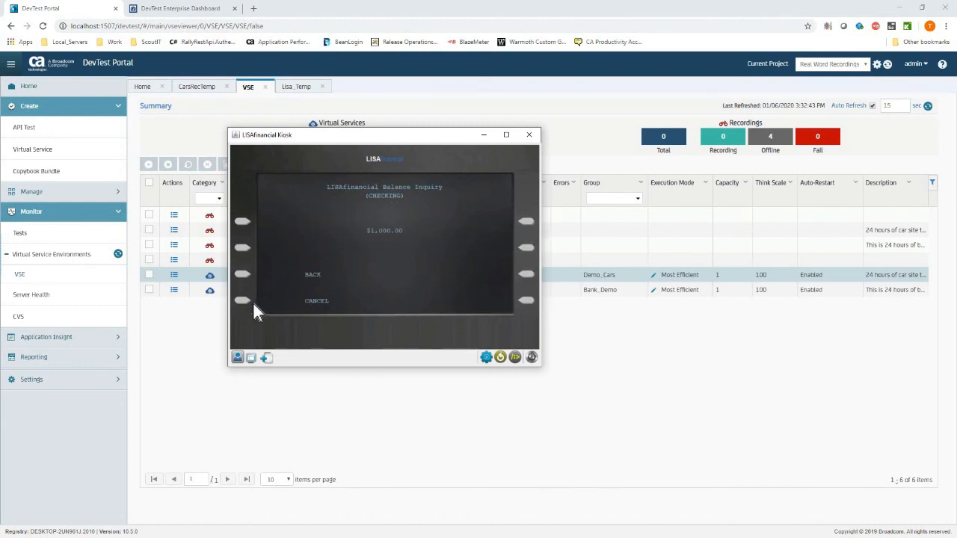
{"action": "left_click", "coordinate": [245, 275]}
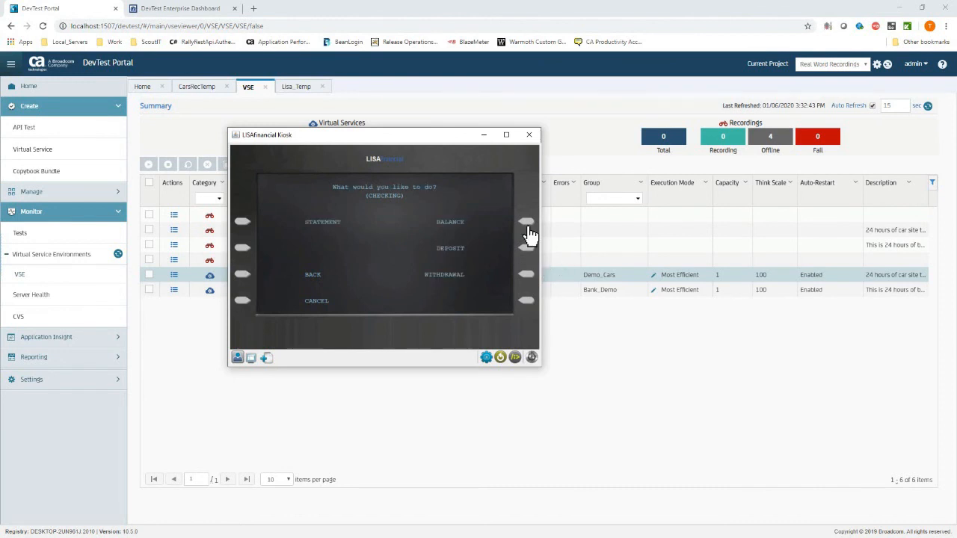
{"action": "left_click", "coordinate": [528, 276]}
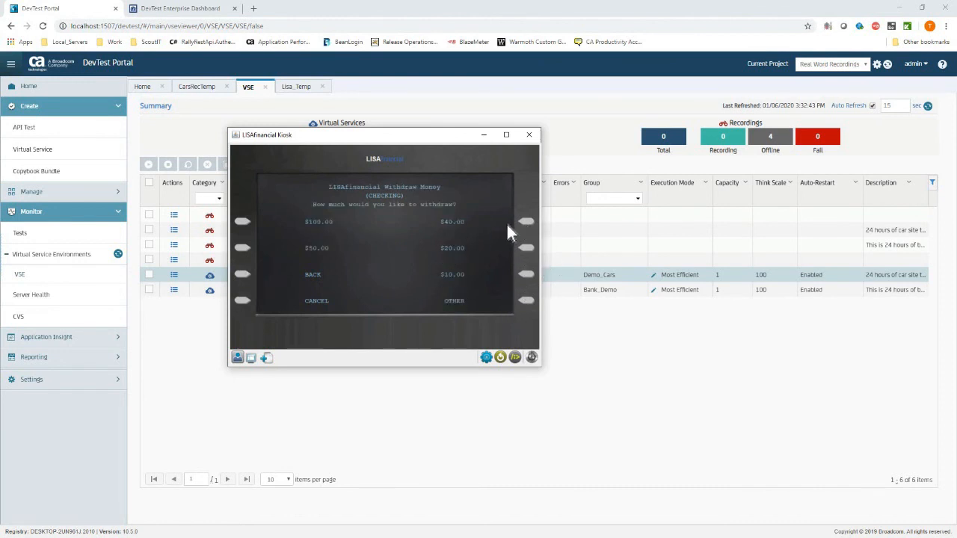
{"action": "left_click", "coordinate": [526, 222]}
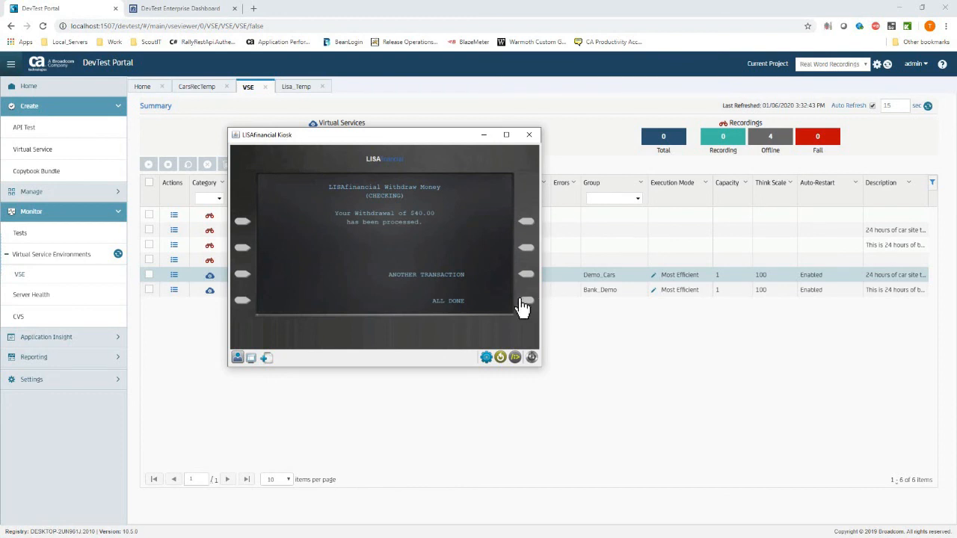
{"action": "left_click", "coordinate": [525, 302]}
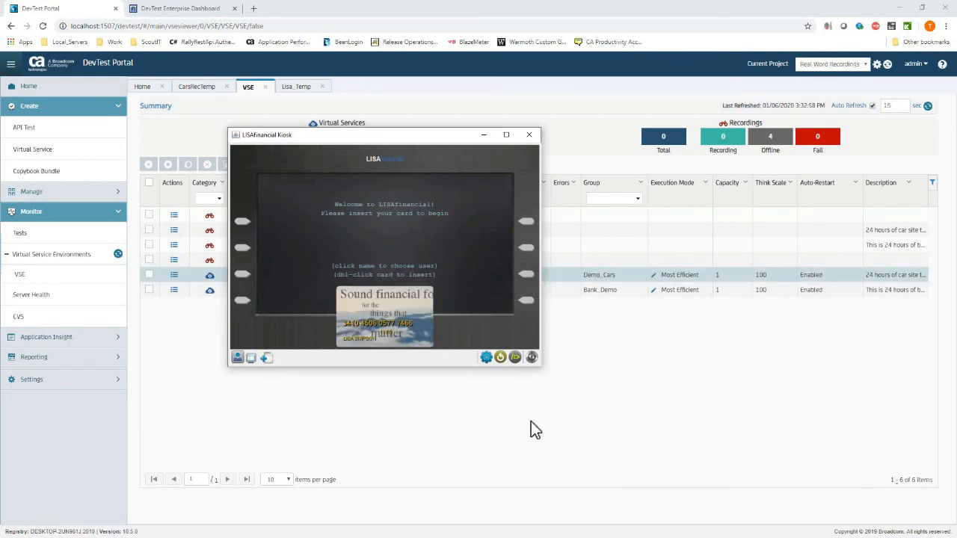
{"action": "left_click", "coordinate": [532, 358]}
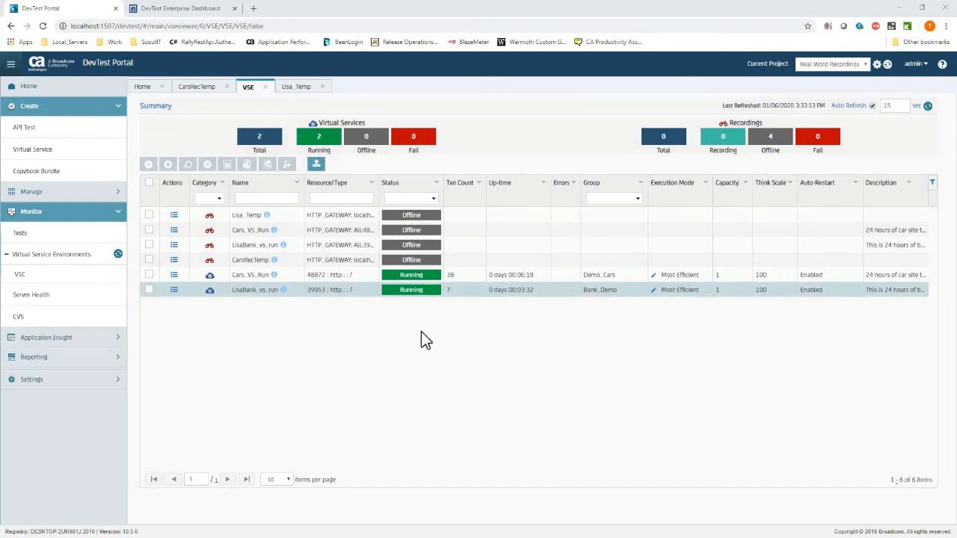
Focus the portal window and close the Enterprise Dashboard tab with Ctrl+W.
{"action": "left_click", "coordinate": [341, 238]}
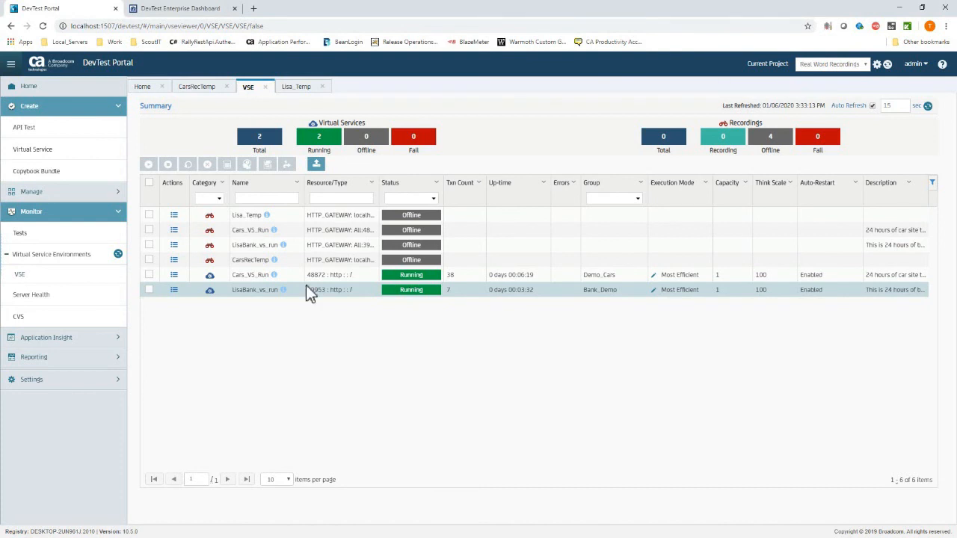
{"action": "left_click", "coordinate": [228, 11]}
{"action": "key", "text": "ctrl+w"}
Open ForwardCars' Loan Application page, return to the home page, and minimize the window.
{"action": "key", "text": "alt+Tab"}
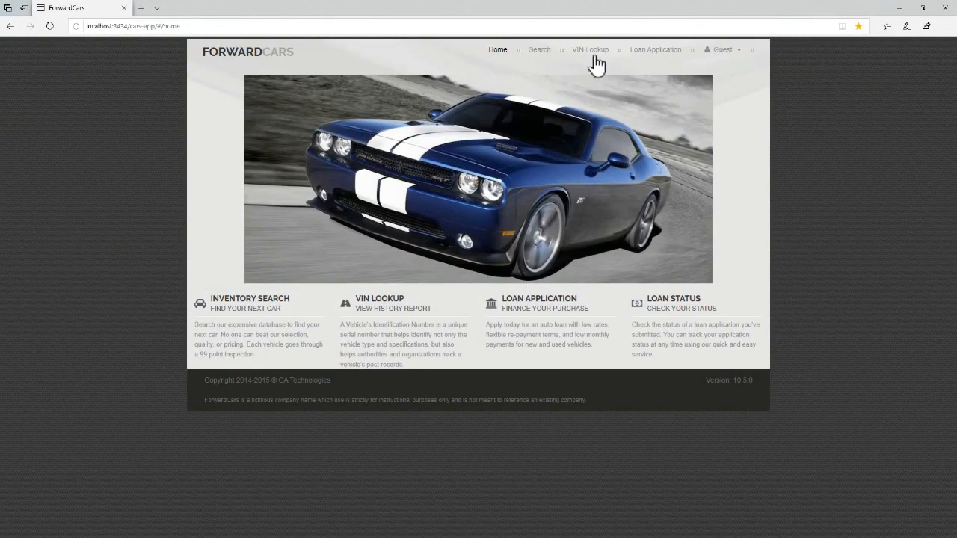
{"action": "left_click", "coordinate": [535, 310]}
{"action": "left_click", "coordinate": [222, 57]}
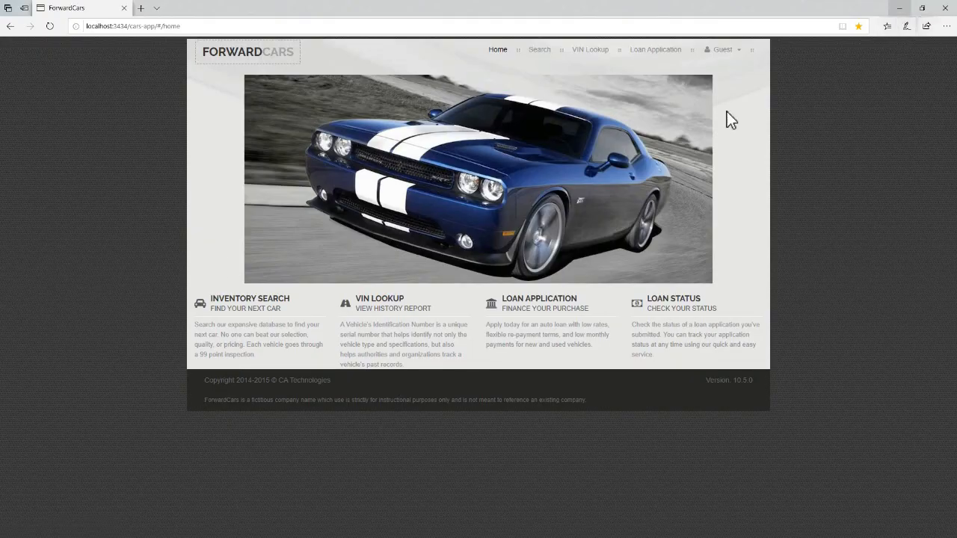
{"action": "left_click", "coordinate": [898, 9]}
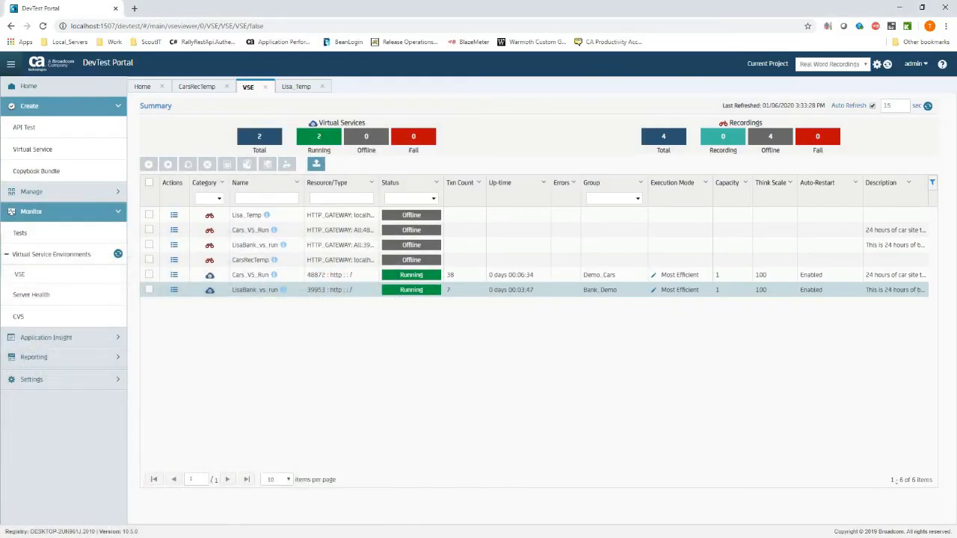
Open LisaBank_vs_run's Inspection View and show the Virtual HTTPS Responder, VS Image Response Selection and N/A step events.
{"action": "left_click", "coordinate": [173, 290]}
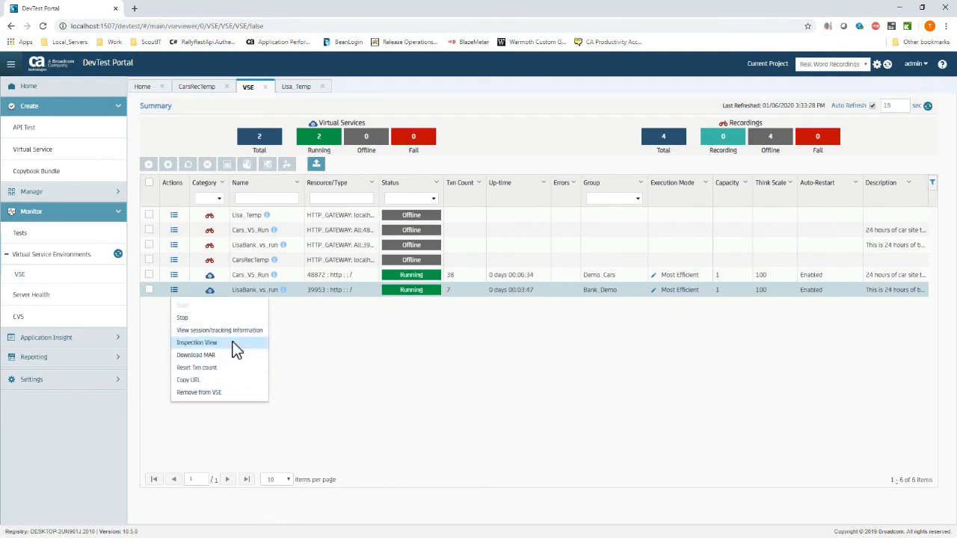
{"action": "left_click", "coordinate": [228, 343]}
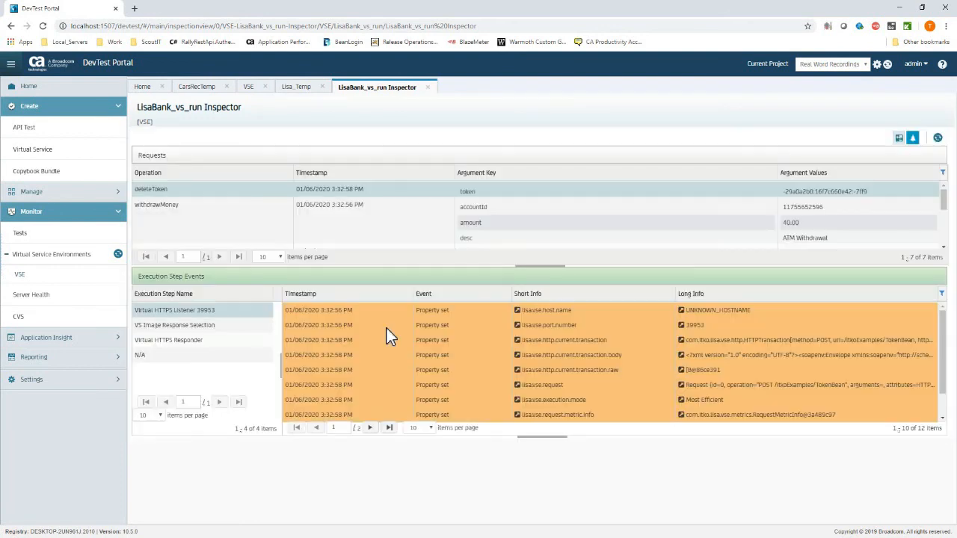
{"action": "left_click", "coordinate": [199, 339]}
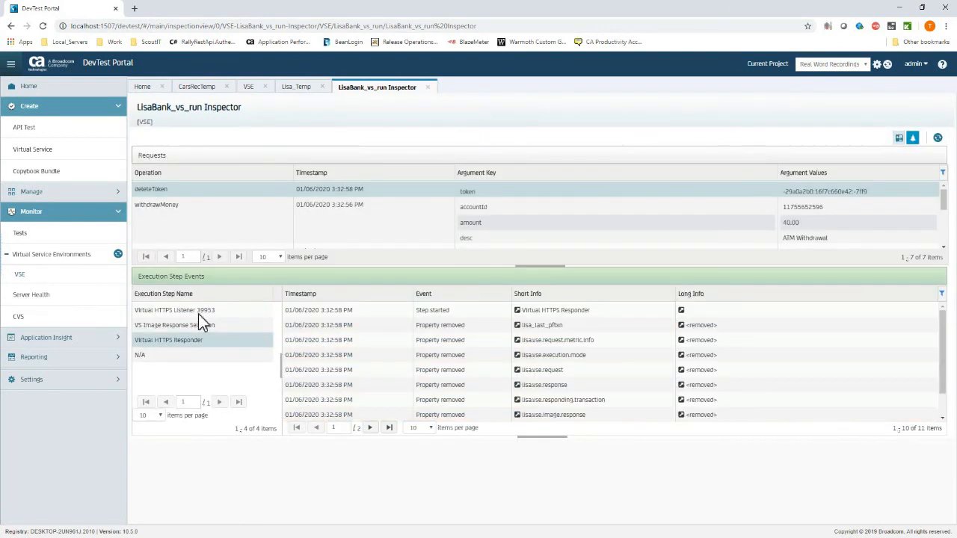
{"action": "left_click", "coordinate": [200, 325]}
{"action": "left_click", "coordinate": [187, 354]}
Inspect the events of the withdrawMoney, deleteToken and getNewToken requests.
{"action": "left_click", "coordinate": [519, 202]}
{"action": "left_click", "coordinate": [583, 193]}
{"action": "scroll", "coordinate": [459, 222], "scroll_direction": "down", "scroll_amount": 3}
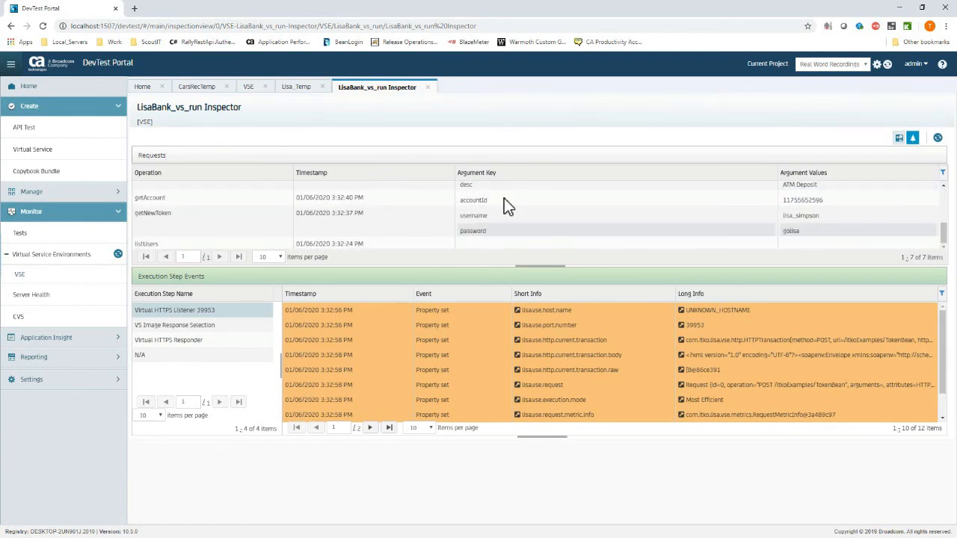
{"action": "left_click", "coordinate": [800, 217]}
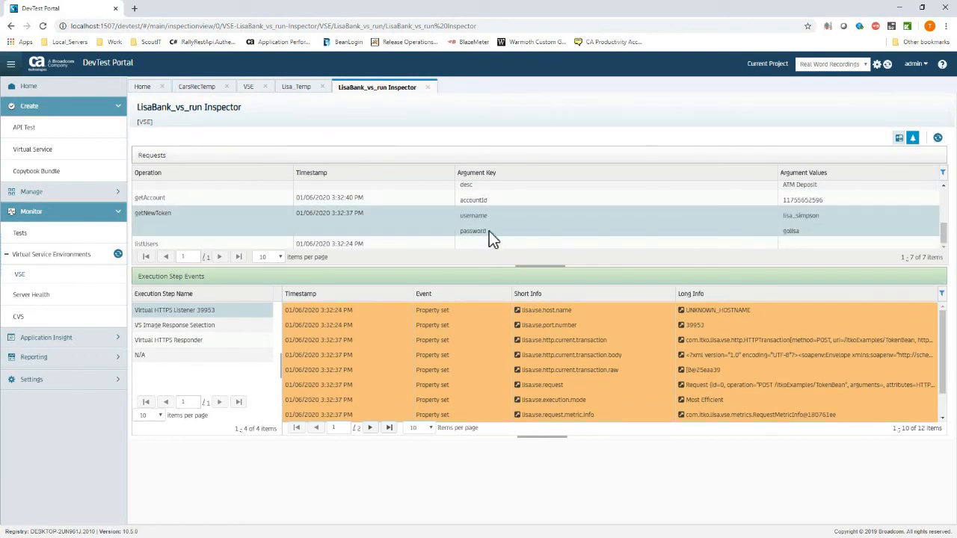
{"action": "left_click", "coordinate": [803, 233]}
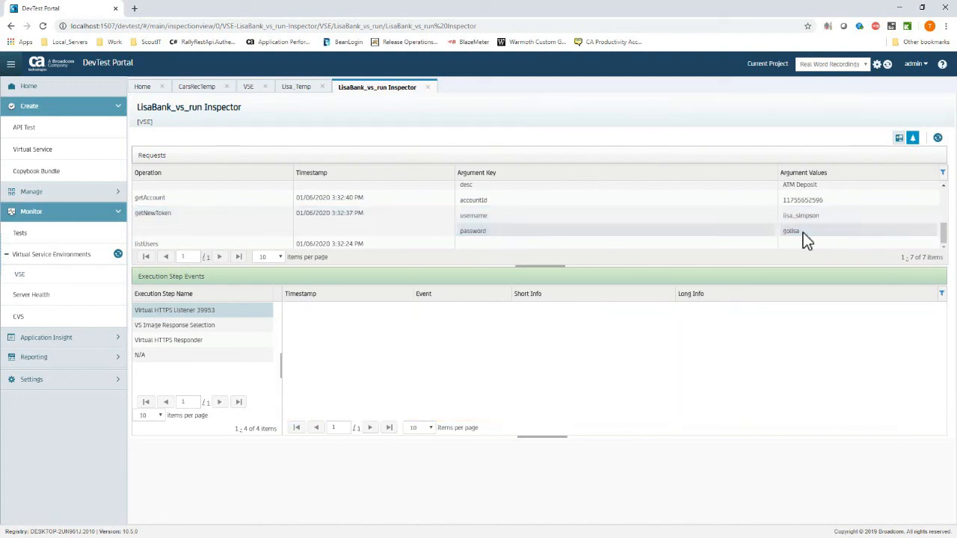
Review the depositMoney request, then the withdrawMoney request's VS Image Response Selection step events.
{"action": "scroll", "coordinate": [742, 232], "scroll_direction": "up", "scroll_amount": 1}
{"action": "scroll", "coordinate": [743, 229], "scroll_direction": "up", "scroll_amount": 1}
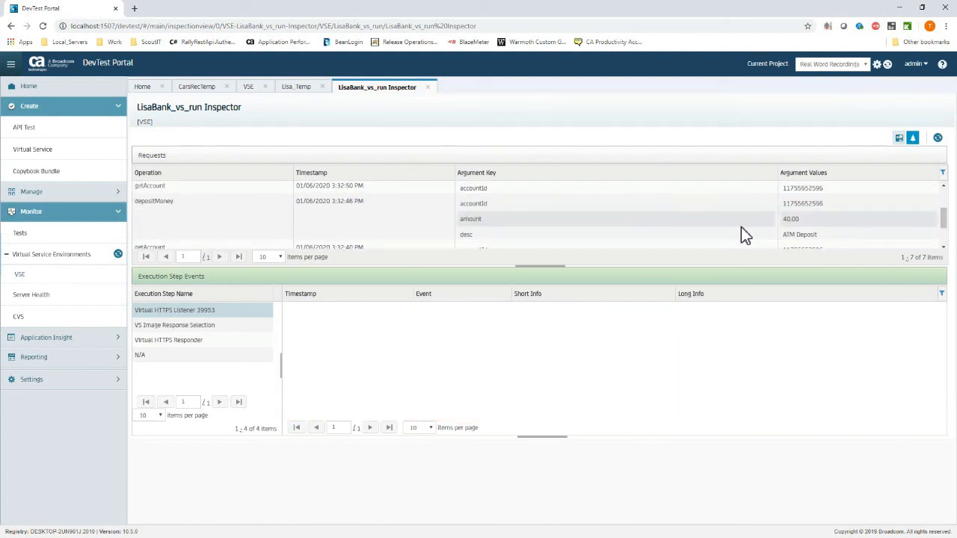
{"action": "left_click", "coordinate": [744, 223]}
{"action": "scroll", "coordinate": [739, 217], "scroll_direction": "up", "scroll_amount": 2}
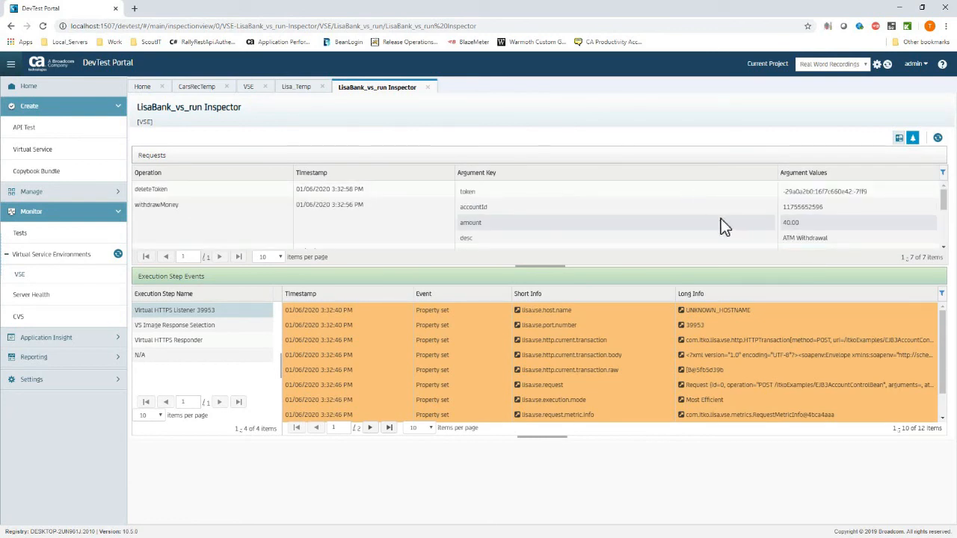
{"action": "left_click", "coordinate": [715, 219]}
{"action": "left_click", "coordinate": [216, 326]}
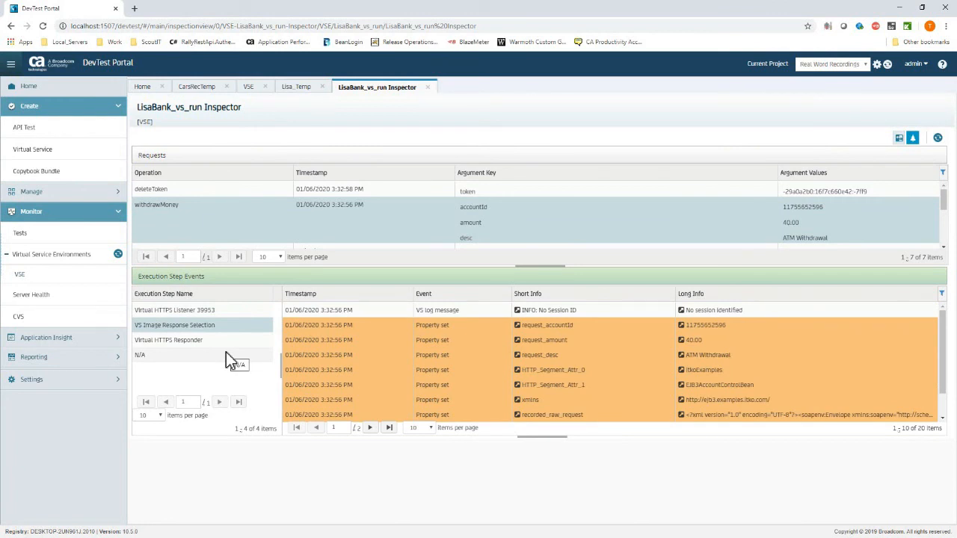